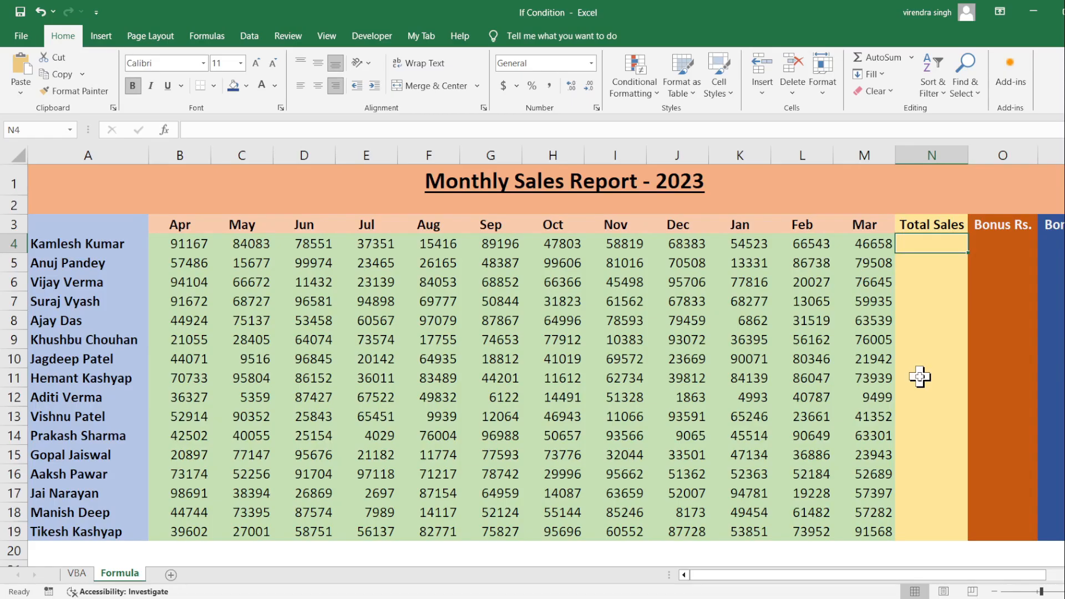
Examine the sales report's salesperson names, month headings, monthly figures, and the empty Total Sales and Bonus columns
{"action": "left_click", "coordinate": [90, 248]}
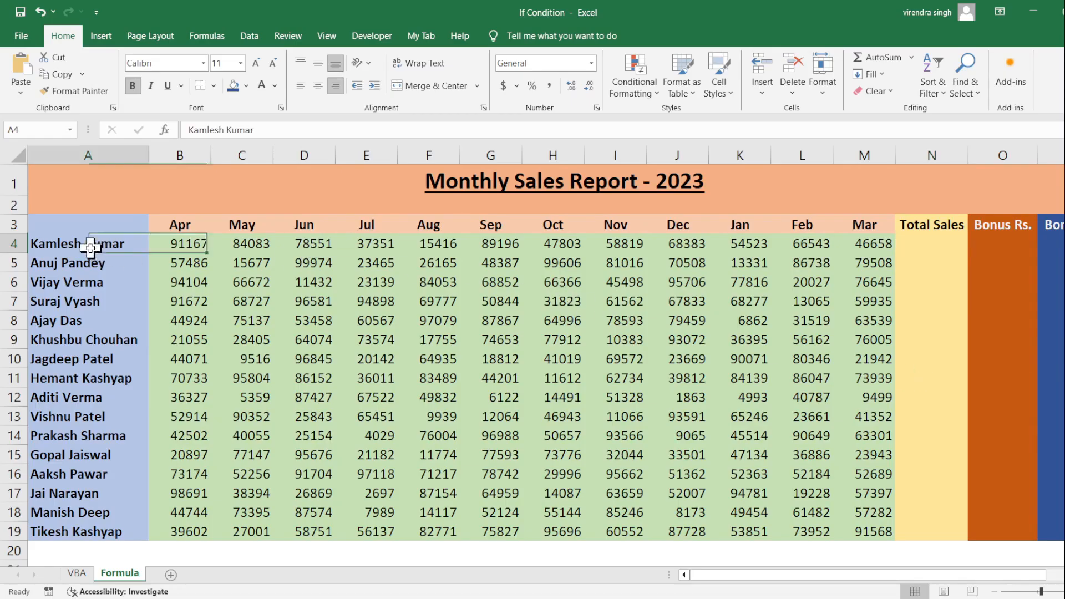
{"action": "left_click_drag", "start_coordinate": [91, 248], "coordinate": [100, 517]}
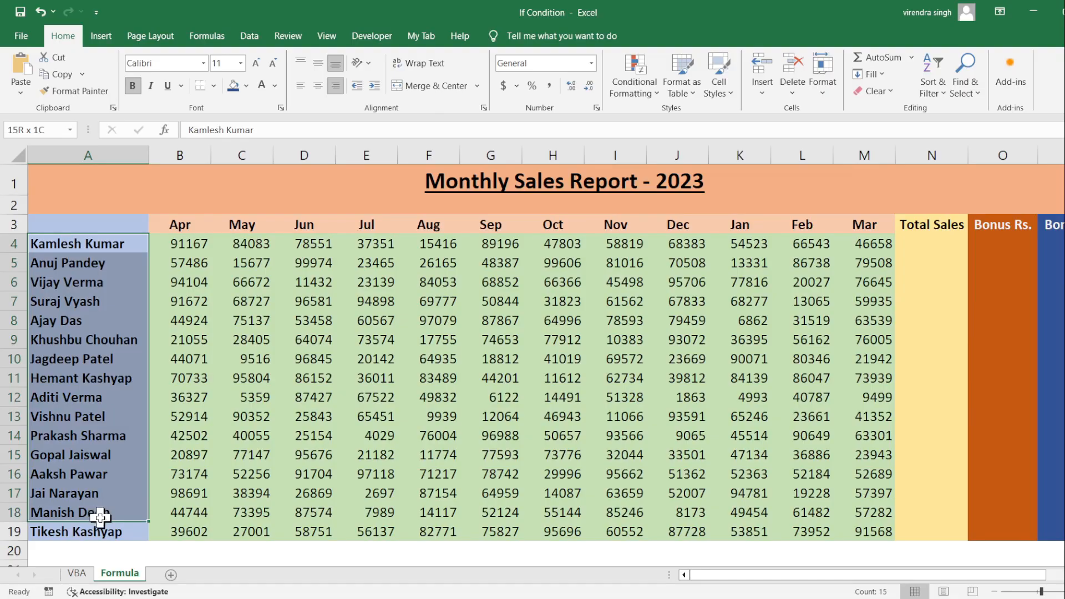
{"action": "left_click", "coordinate": [180, 225]}
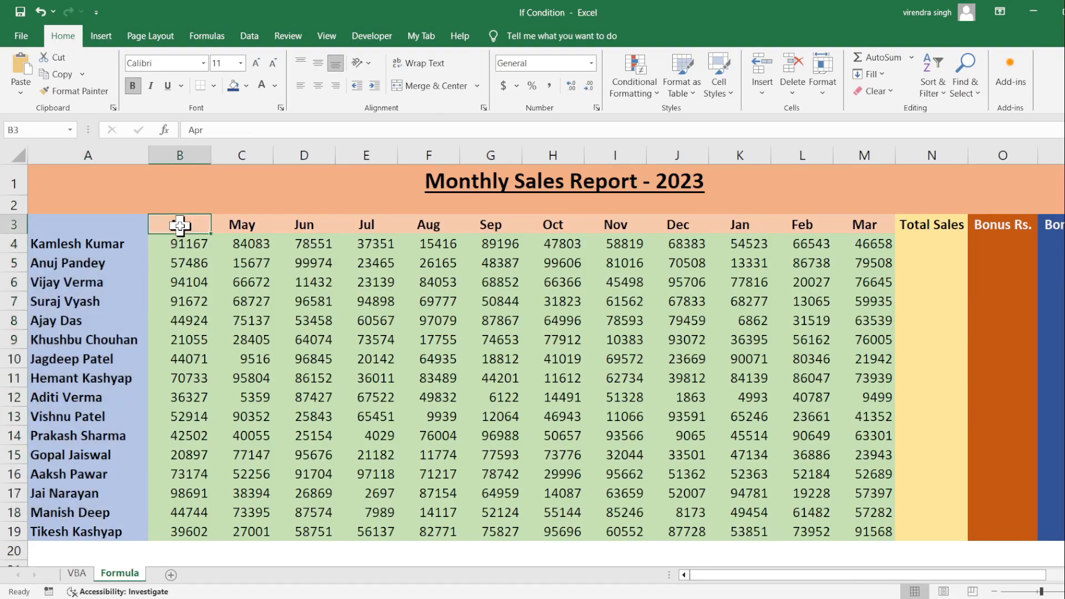
{"action": "left_click_drag", "start_coordinate": [180, 224], "coordinate": [863, 225]}
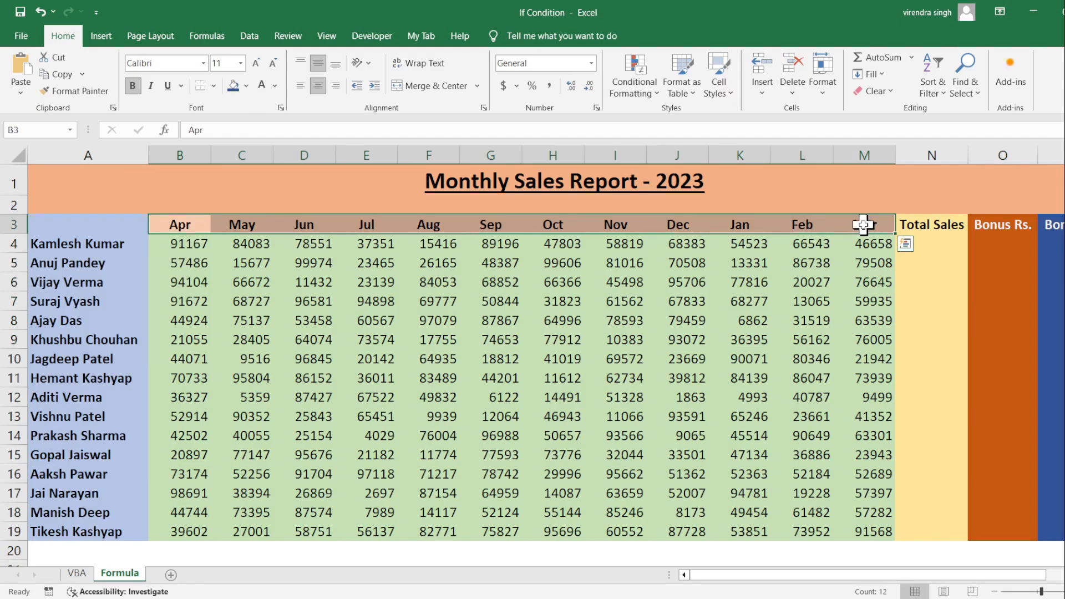
{"action": "left_click_drag", "start_coordinate": [186, 244], "coordinate": [851, 530]}
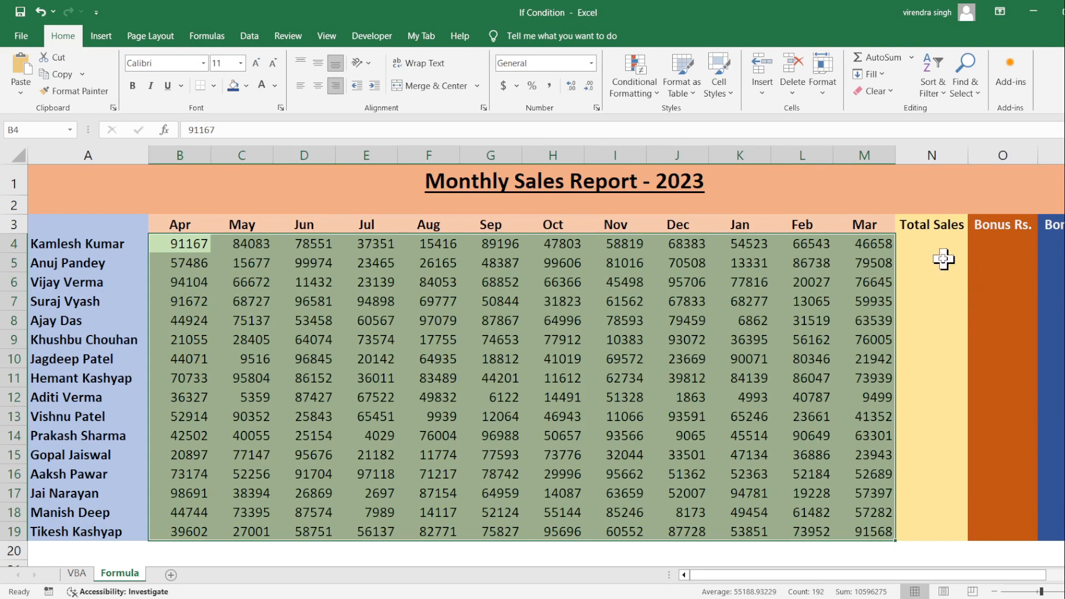
{"action": "left_click_drag", "start_coordinate": [934, 241], "coordinate": [1057, 532]}
{"action": "left_click", "coordinate": [931, 246]}
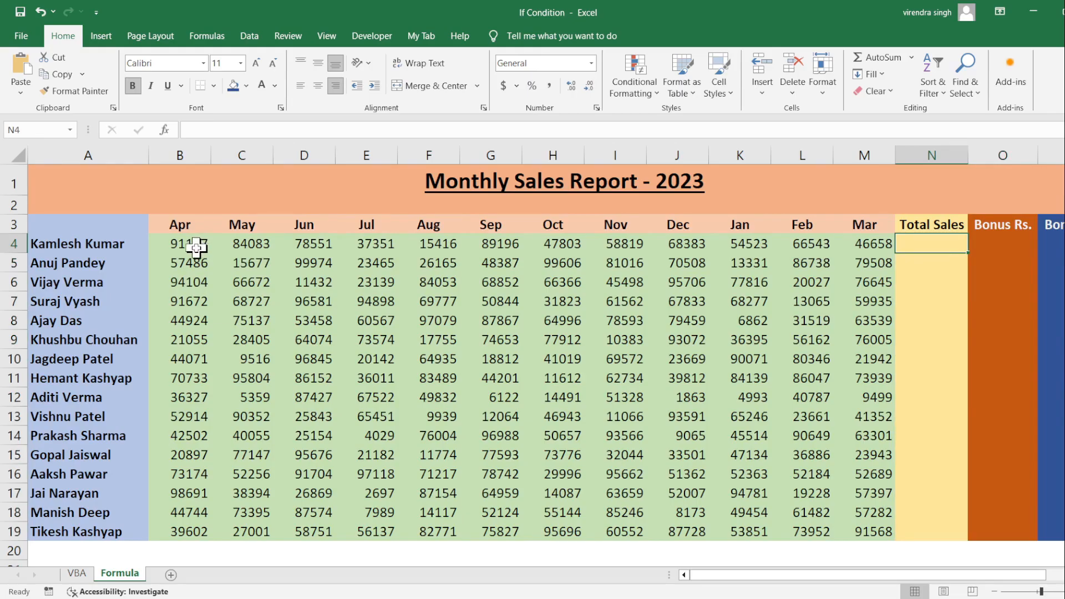
{"action": "left_click_drag", "start_coordinate": [197, 245], "coordinate": [866, 244]}
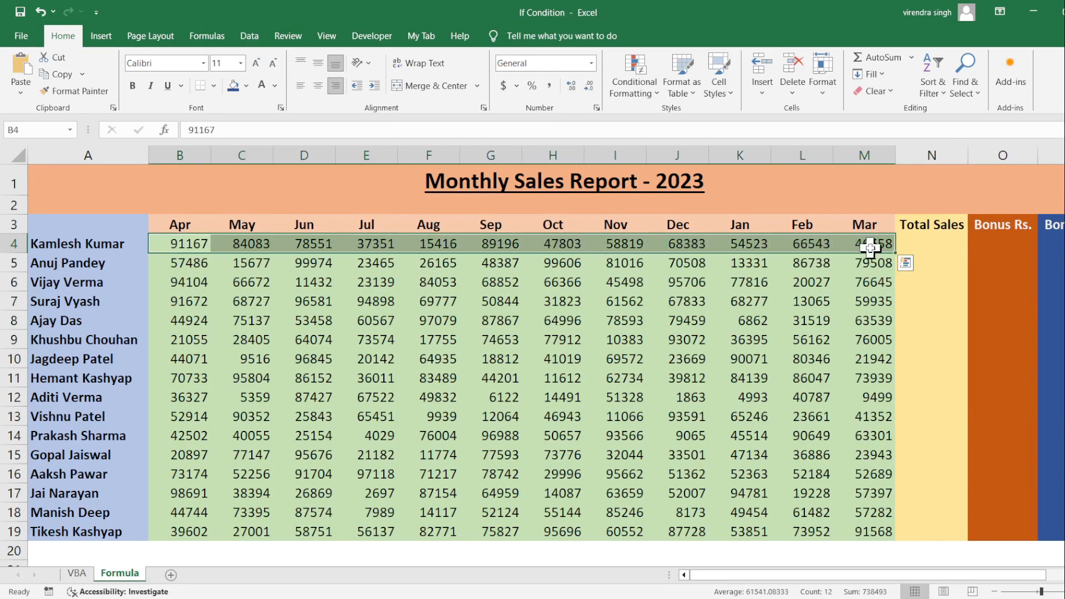
{"action": "left_click", "coordinate": [946, 245]}
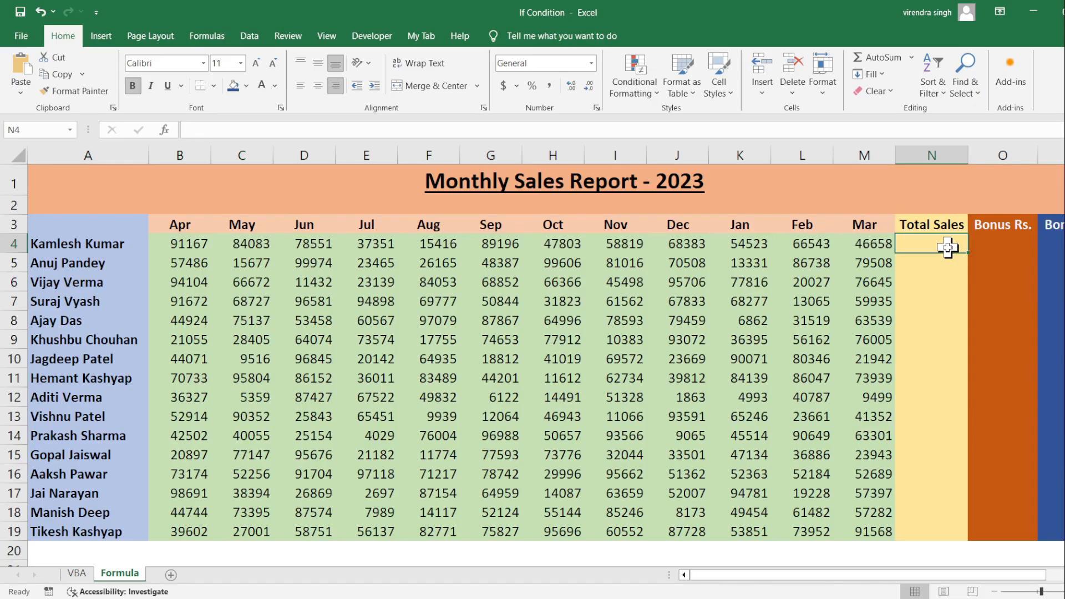
{"action": "left_click", "coordinate": [1000, 246]}
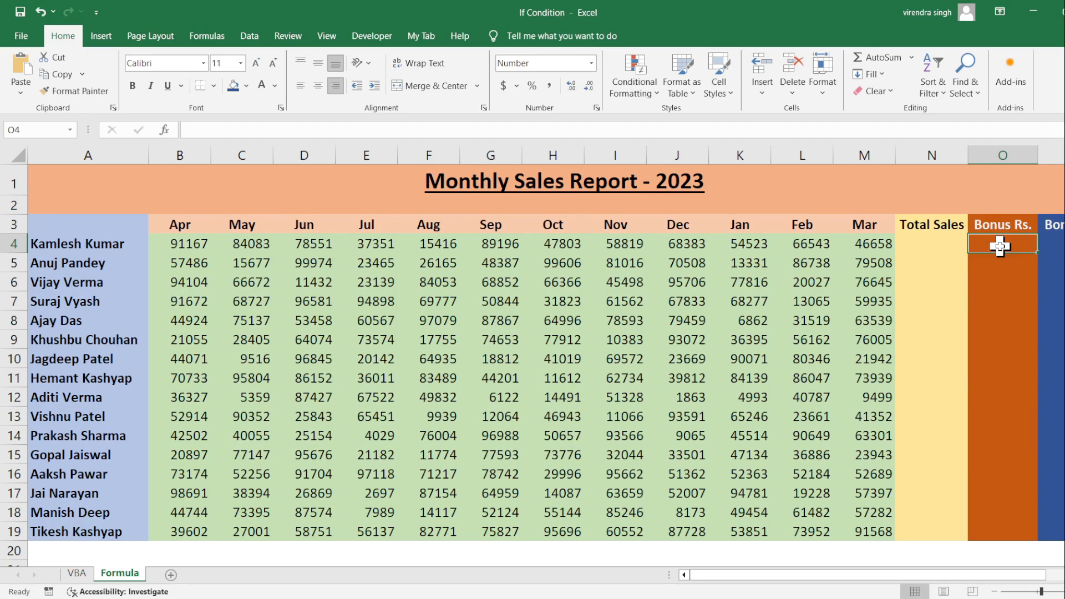
{"action": "left_click", "coordinate": [923, 240]}
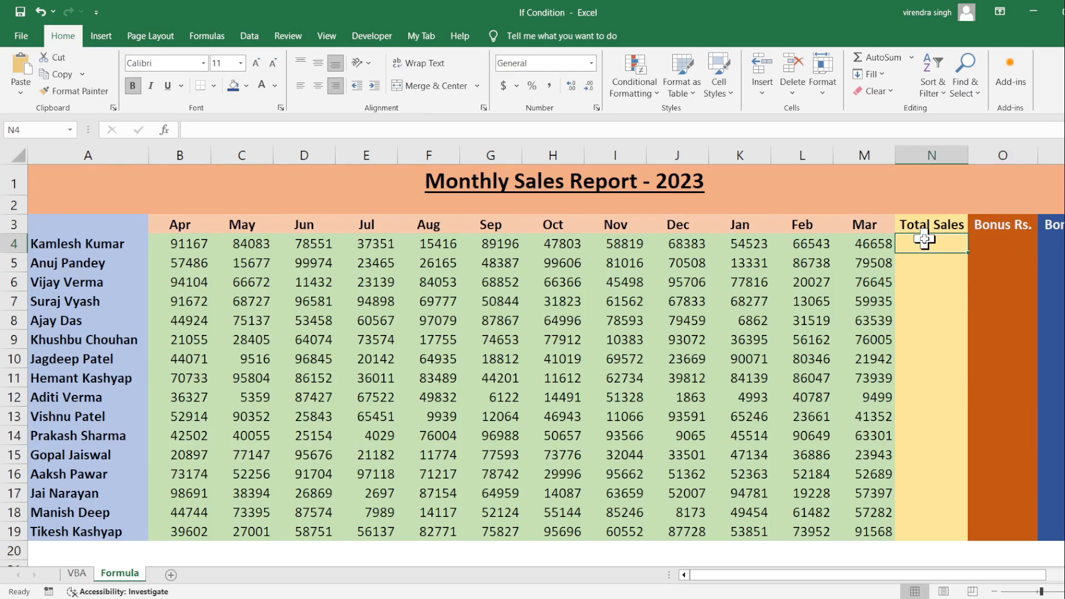
{"action": "key", "text": "Right"}
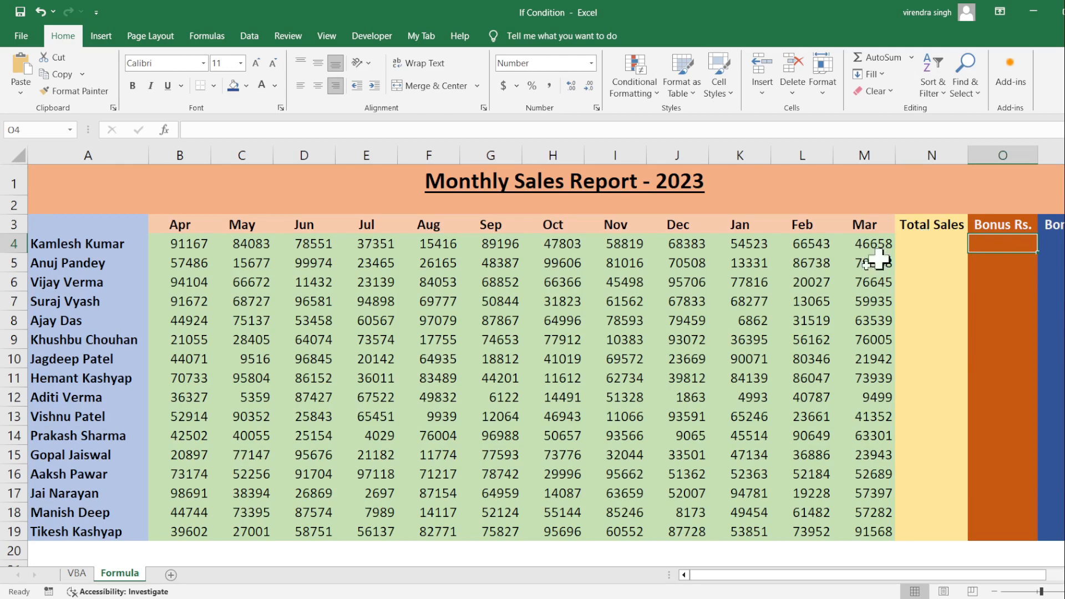
Switch to the Notepad window with the bonus rules, review the four TotSale conditions and their bonus percentages, and return to Excel
{"action": "left_click", "coordinate": [487, 598]}
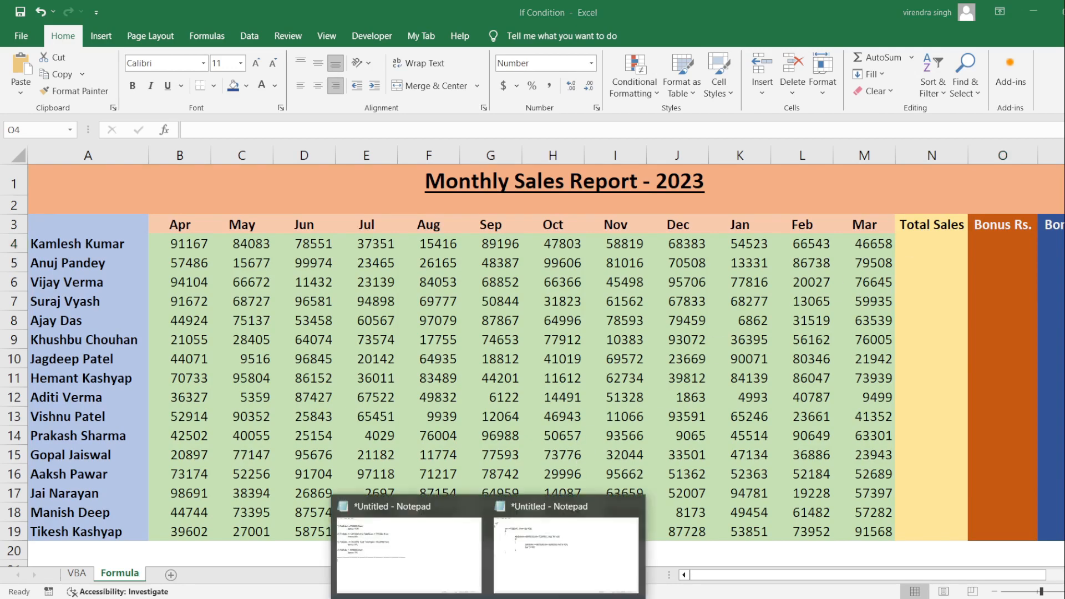
{"action": "left_click", "coordinate": [444, 570]}
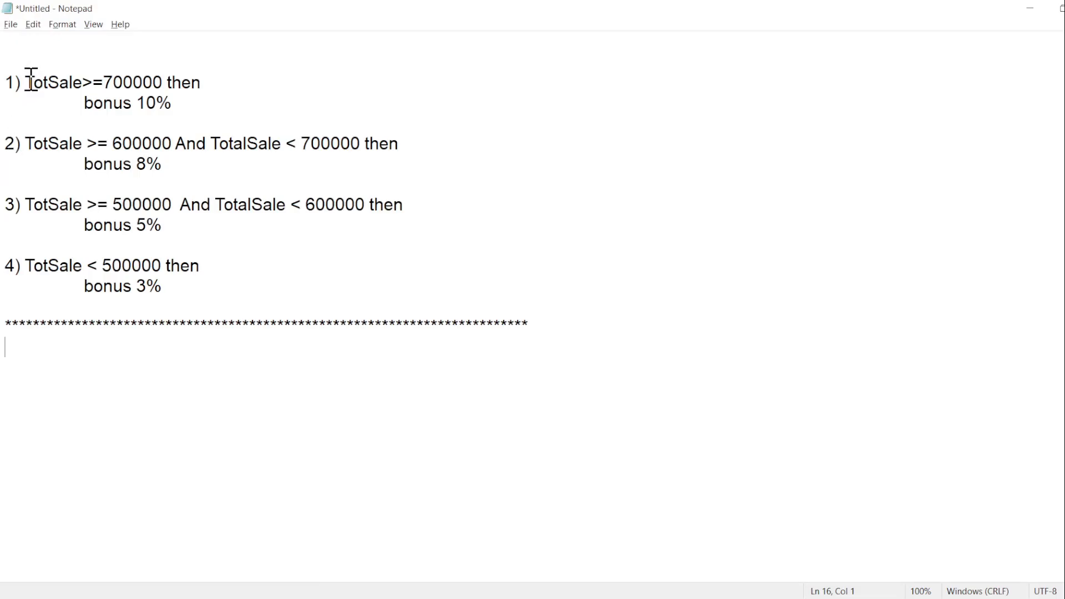
{"action": "left_click_drag", "start_coordinate": [28, 83], "coordinate": [202, 90]}
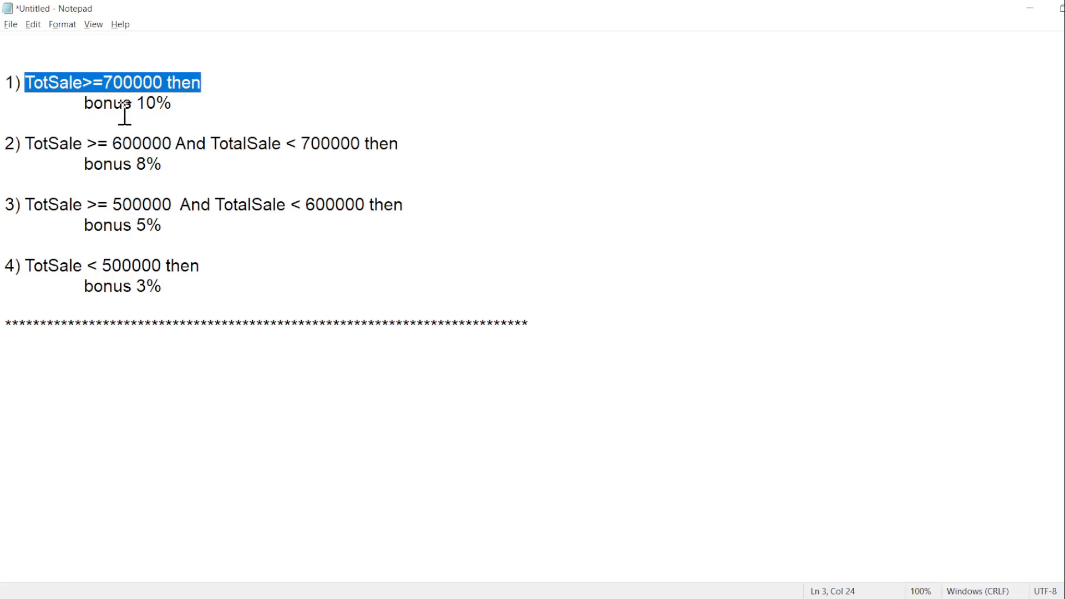
{"action": "left_click_drag", "start_coordinate": [84, 102], "coordinate": [179, 102]}
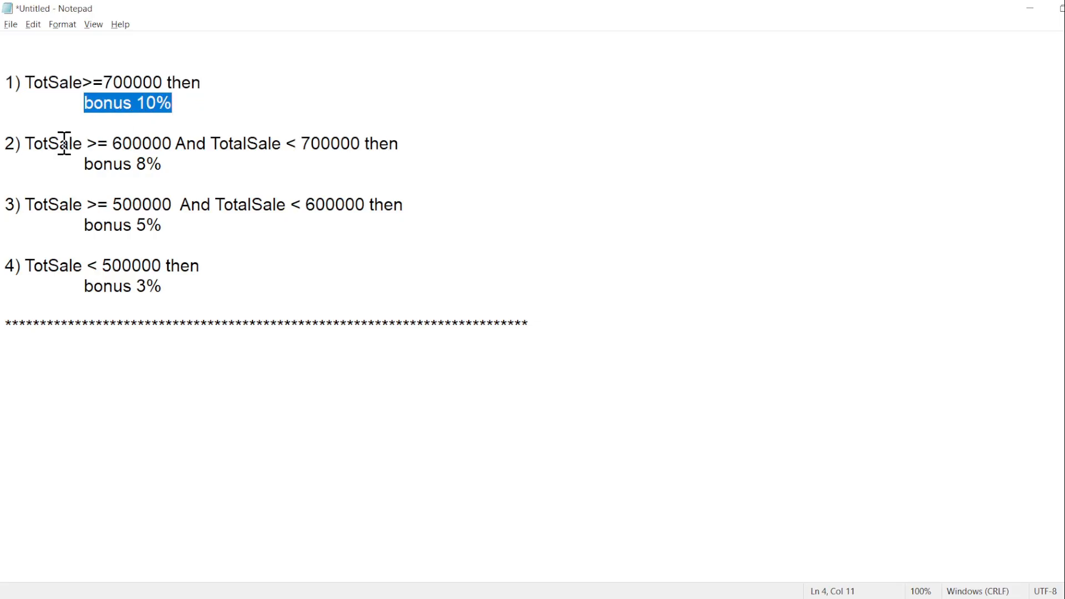
{"action": "left_click_drag", "start_coordinate": [27, 143], "coordinate": [422, 148]}
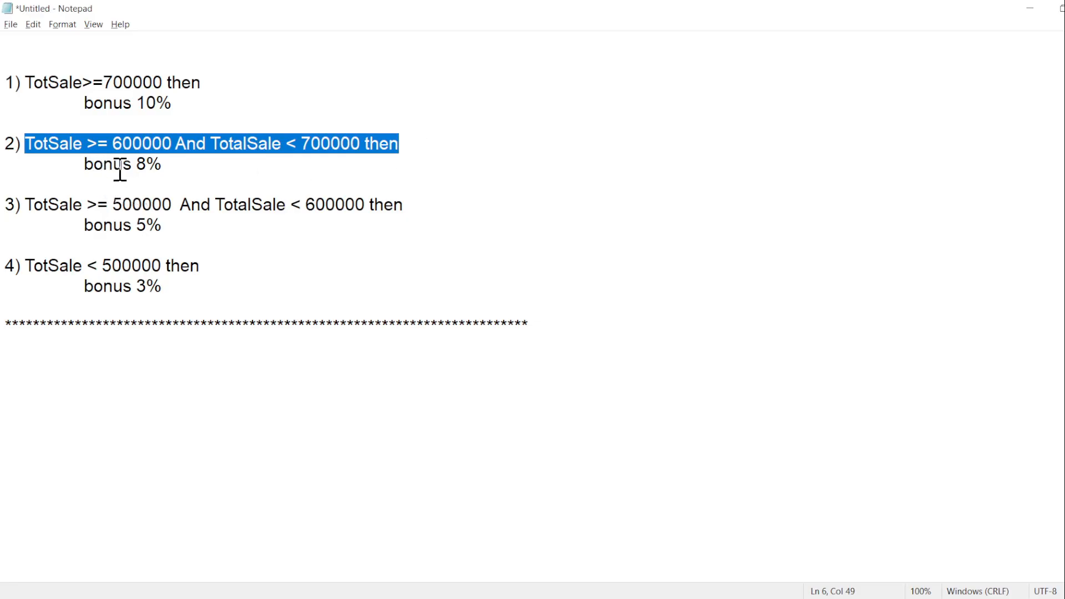
{"action": "left_click_drag", "start_coordinate": [136, 165], "coordinate": [174, 166]}
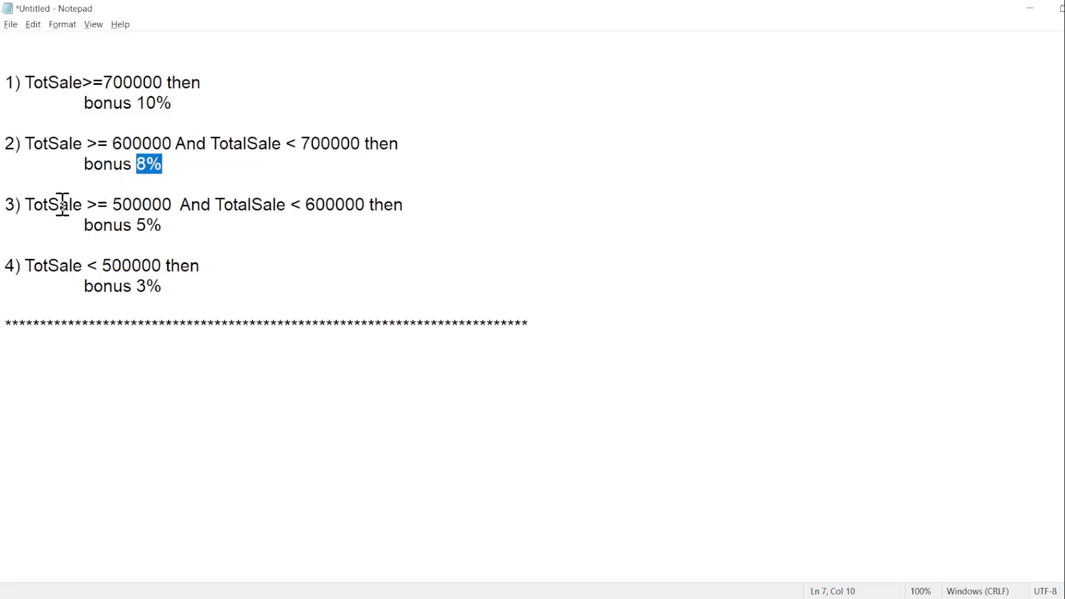
{"action": "left_click_drag", "start_coordinate": [26, 205], "coordinate": [418, 198]}
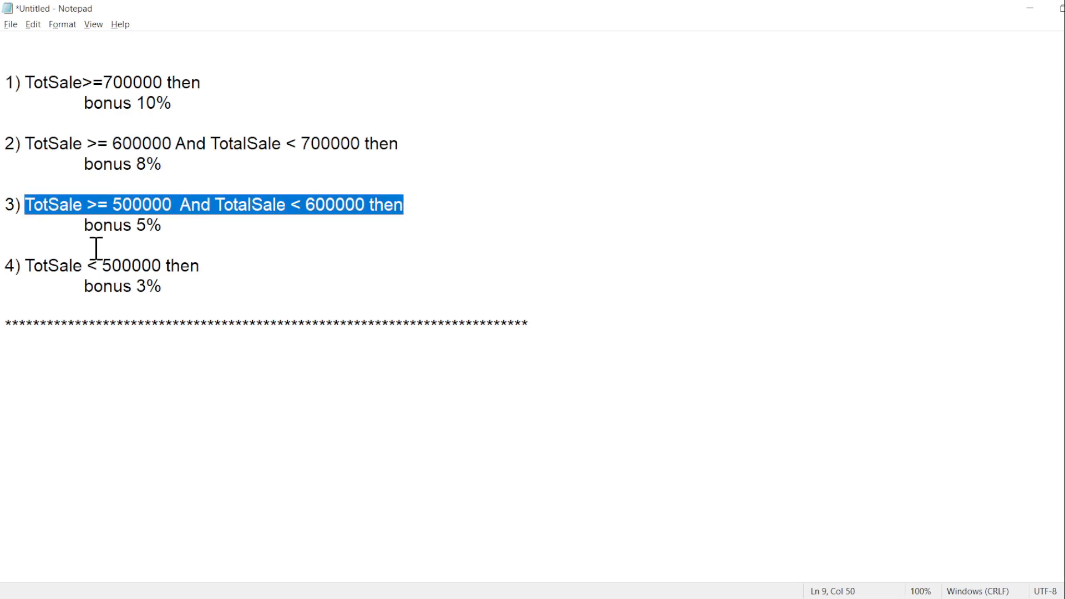
{"action": "left_click_drag", "start_coordinate": [139, 222], "coordinate": [166, 225]}
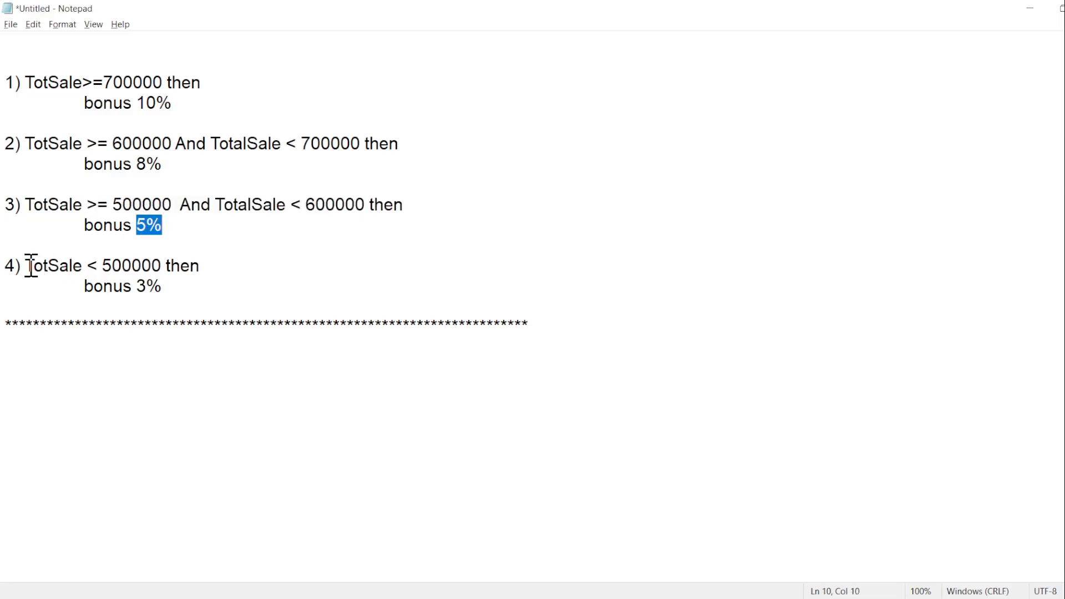
{"action": "left_click_drag", "start_coordinate": [24, 265], "coordinate": [210, 268]}
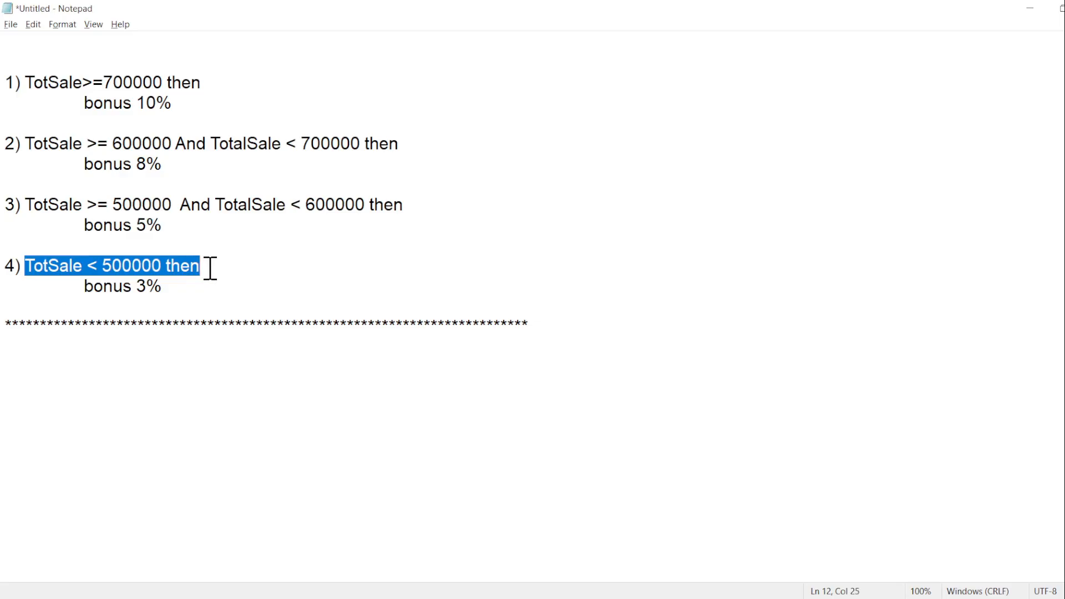
{"action": "left_click_drag", "start_coordinate": [137, 288], "coordinate": [172, 286]}
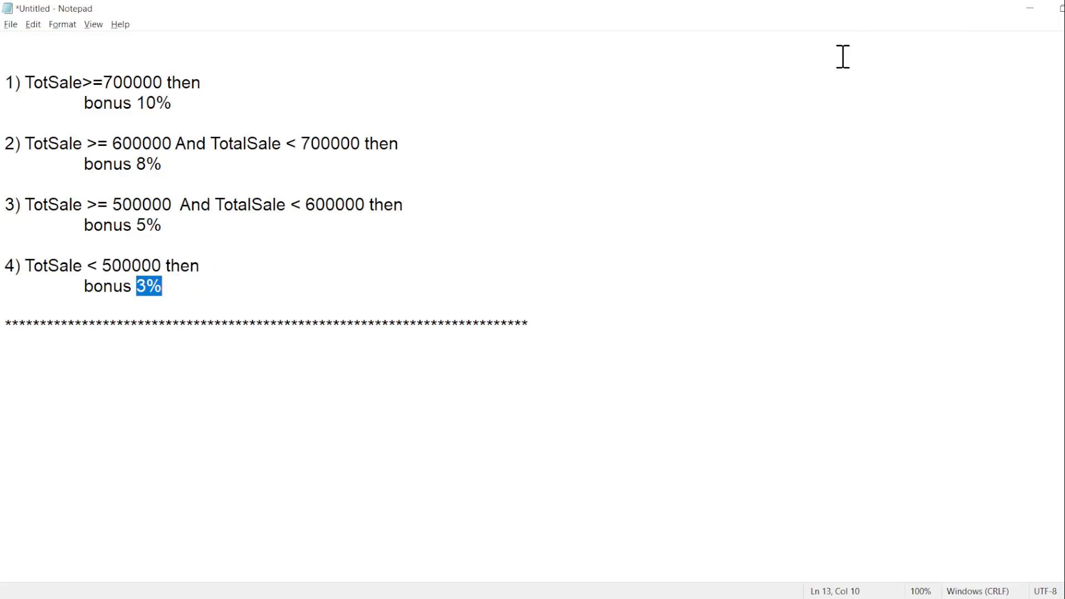
{"action": "left_click", "coordinate": [1029, 8]}
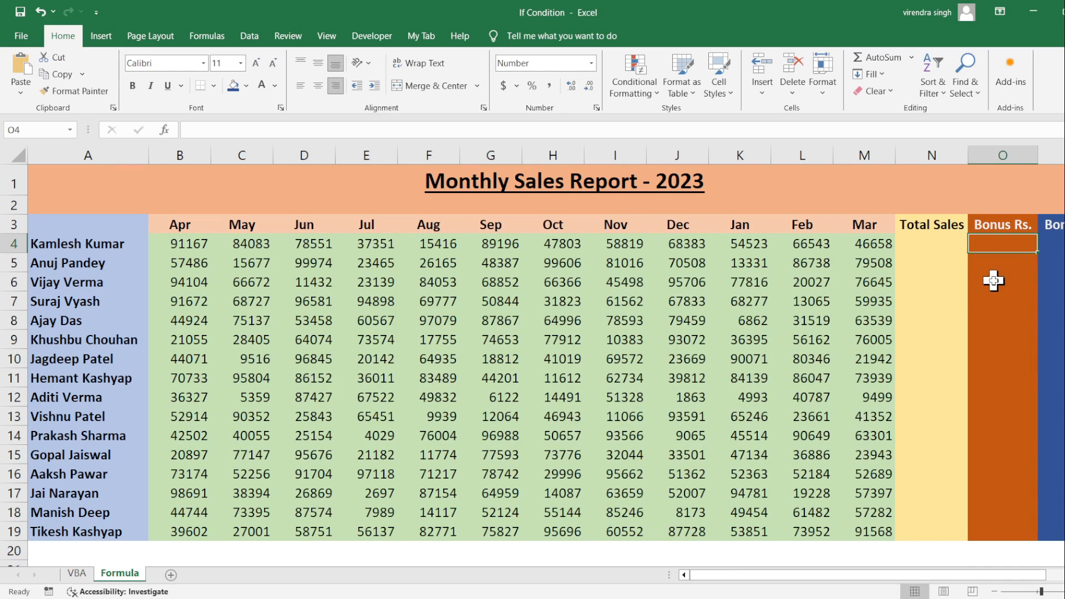
Enter =SUM(B4:M4) in N4 to total the first salesperson's April to March sales
{"action": "left_click_drag", "start_coordinate": [916, 244], "coordinate": [916, 530]}
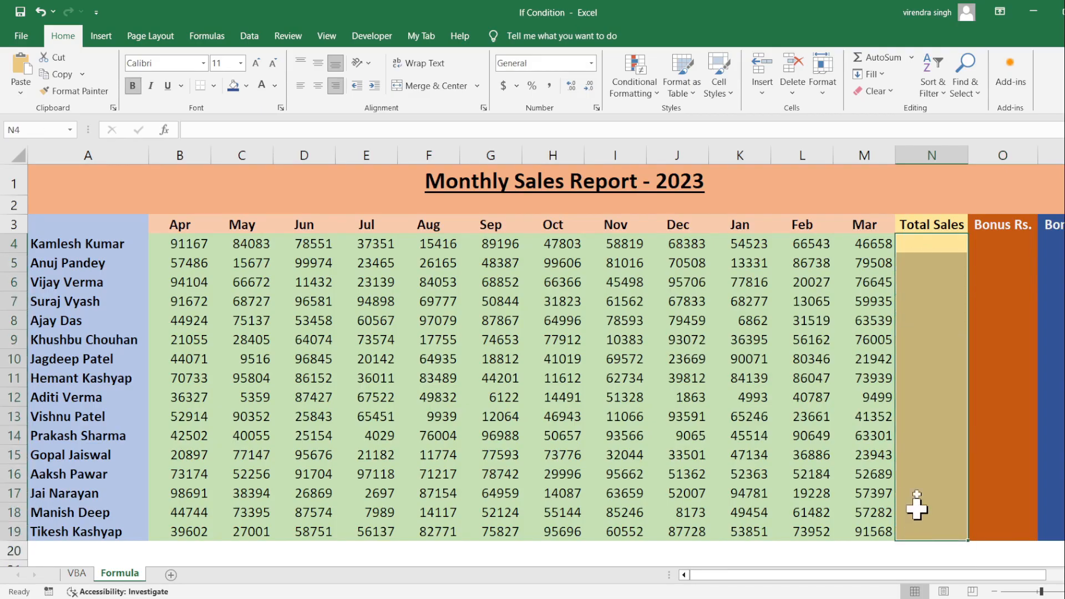
{"action": "left_click", "coordinate": [920, 247]}
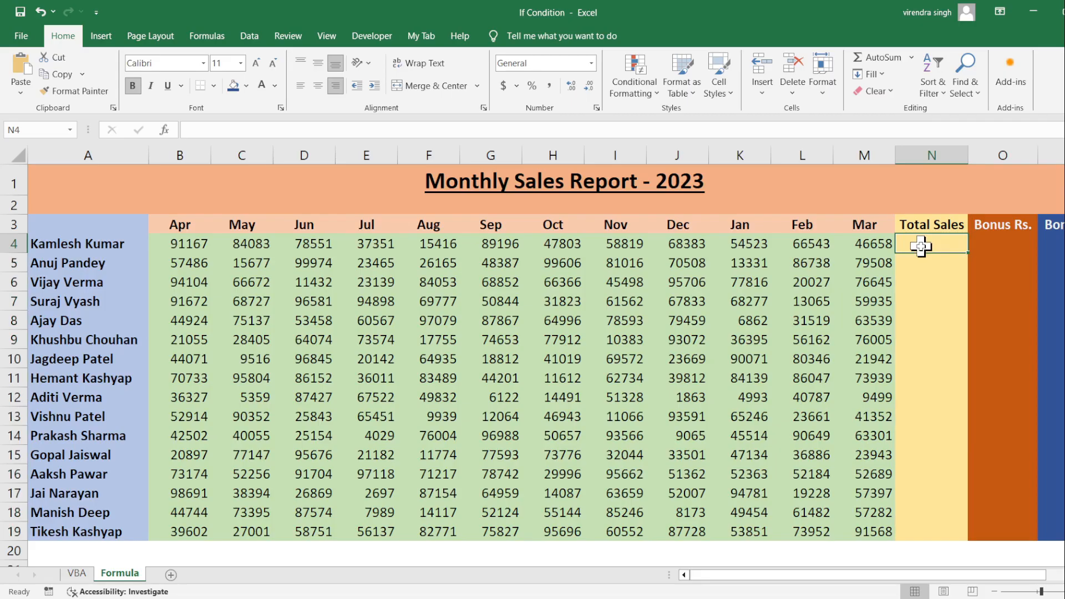
{"action": "type", "text": "=sum"}
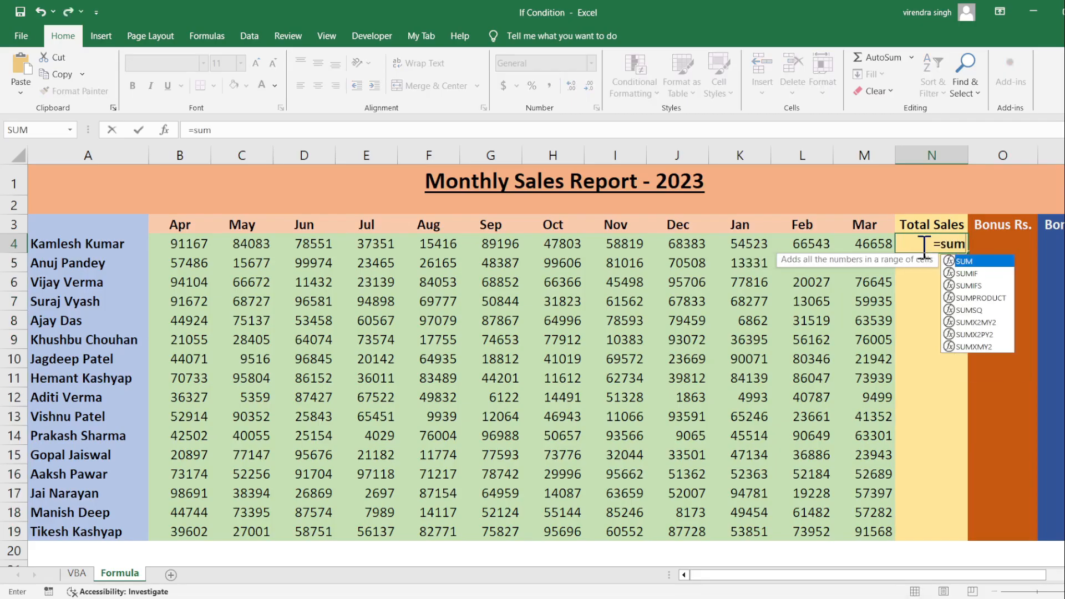
{"action": "key", "text": "Tab"}
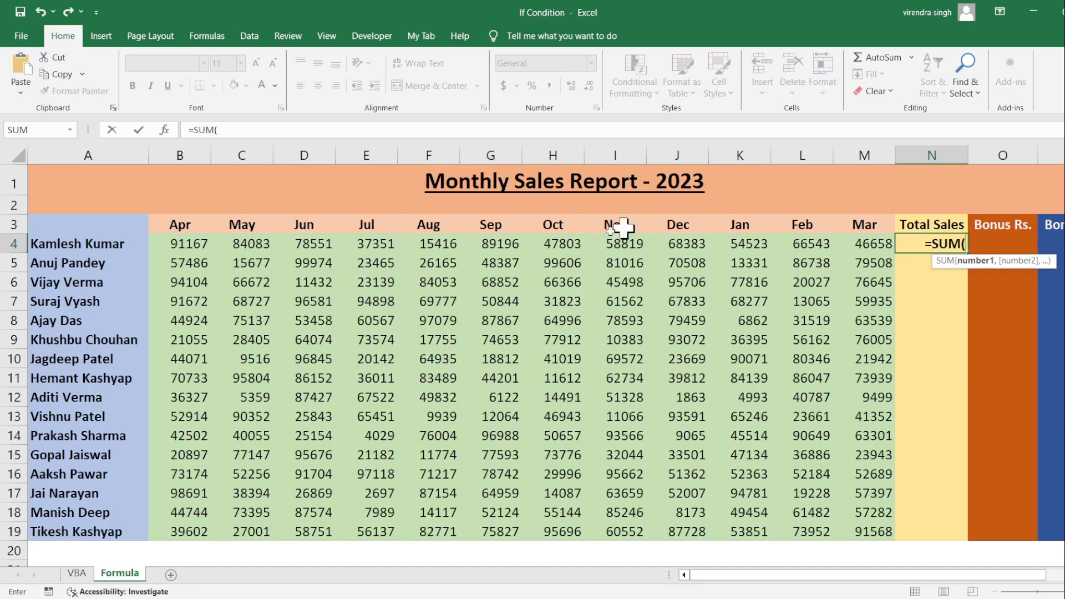
{"action": "left_click_drag", "start_coordinate": [174, 243], "coordinate": [859, 244]}
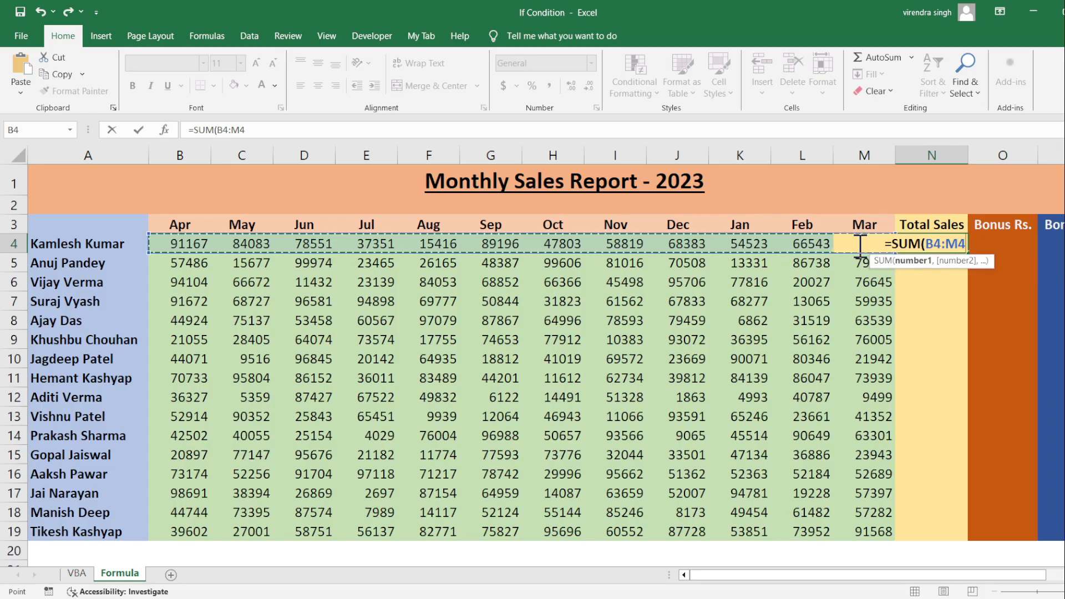
{"action": "type", "text": ")"}
{"action": "key", "text": "Return"}
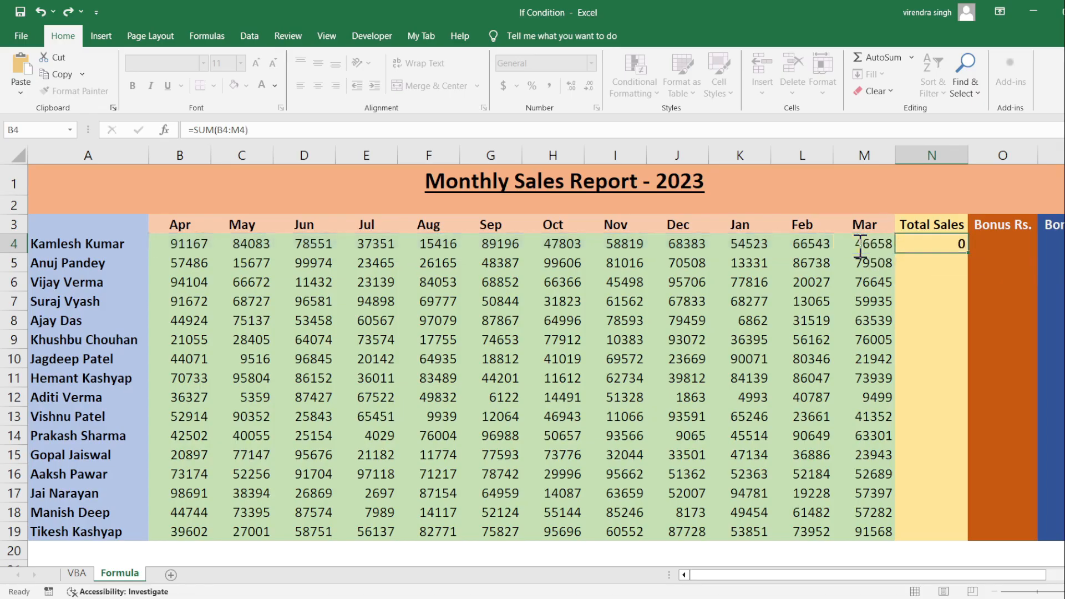
Fill the Total Sales formula from N4 down through N19
{"action": "left_click", "coordinate": [943, 244]}
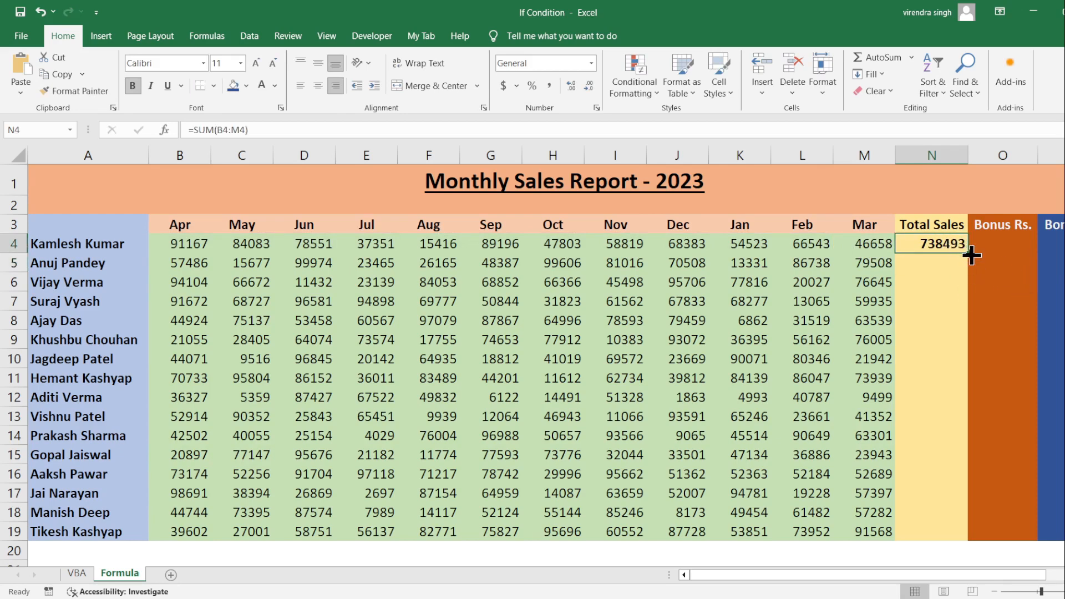
{"action": "left_click_drag", "start_coordinate": [970, 255], "coordinate": [951, 538]}
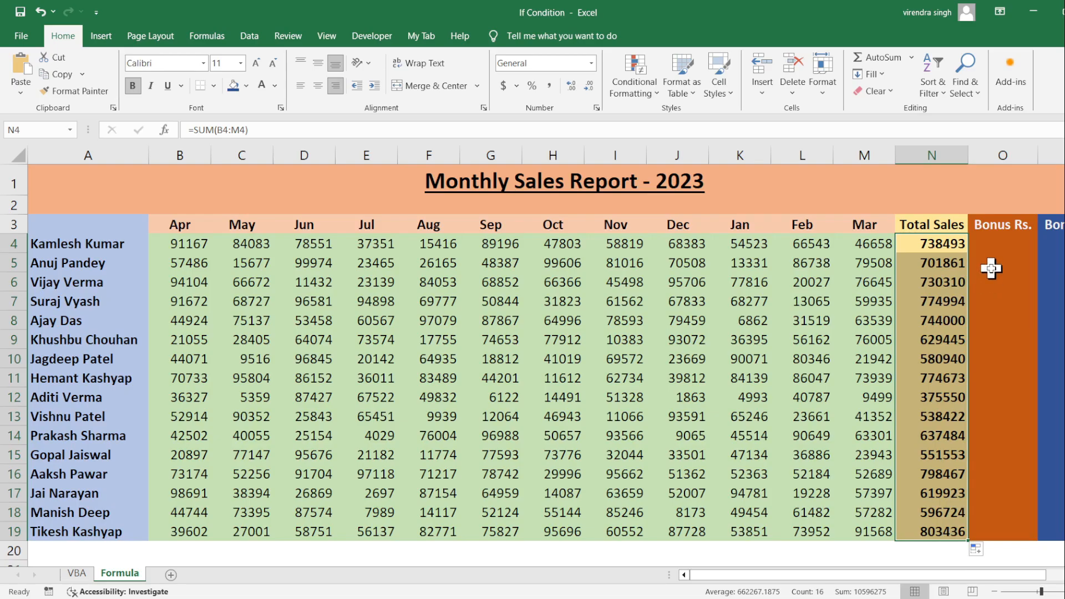
{"action": "left_click", "coordinate": [991, 243]}
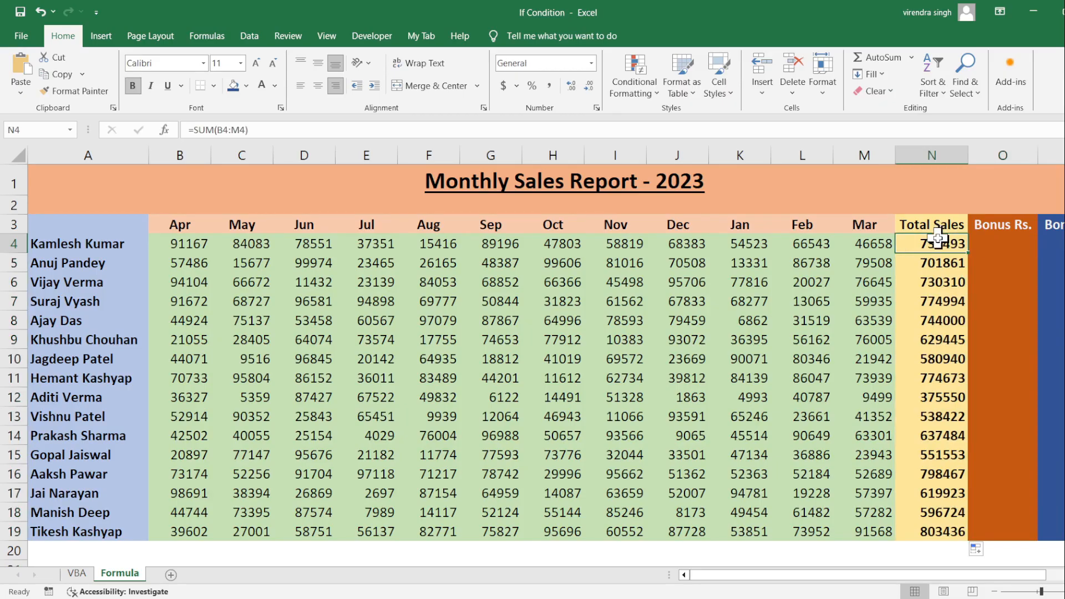
Start an IF formula with both parentheses in O4, the first salesperson's Bonus Rs. cell
{"action": "left_click", "coordinate": [998, 249]}
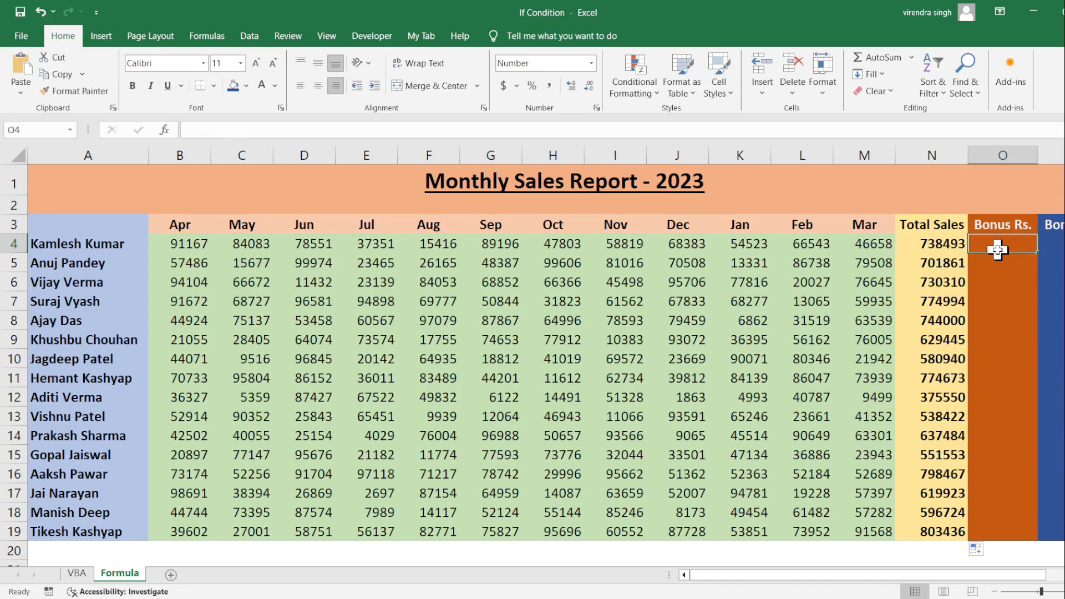
{"action": "type", "text": "="}
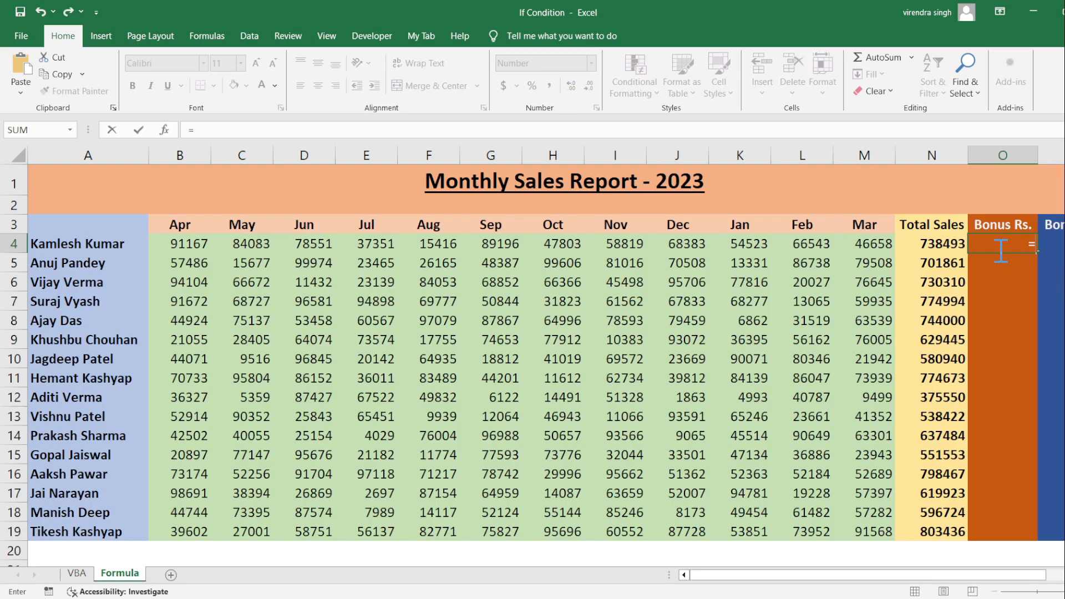
{"action": "type", "text": "if"}
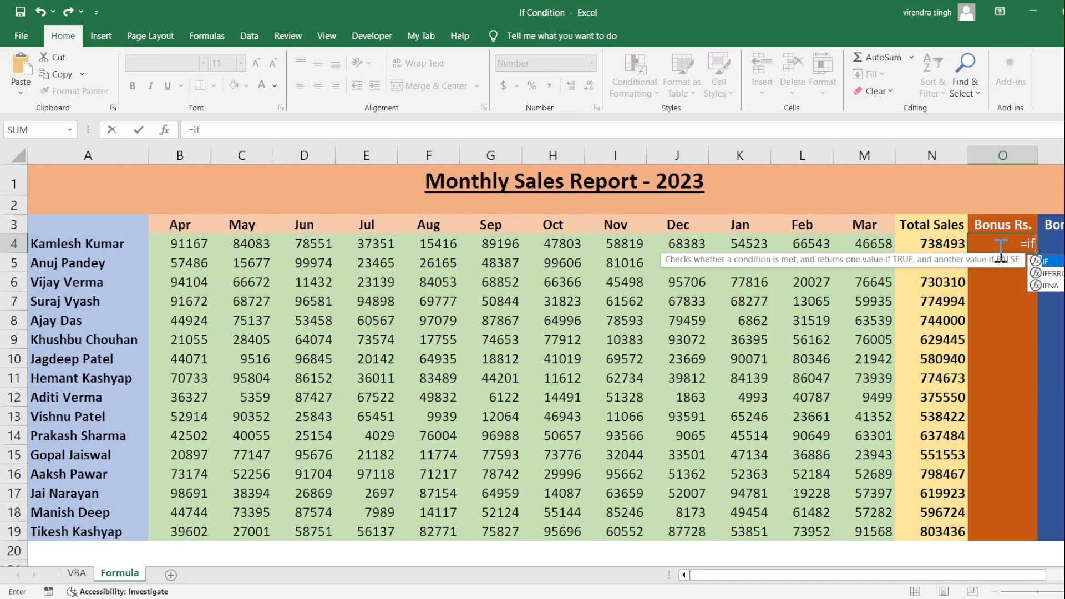
{"action": "key", "text": "Tab"}
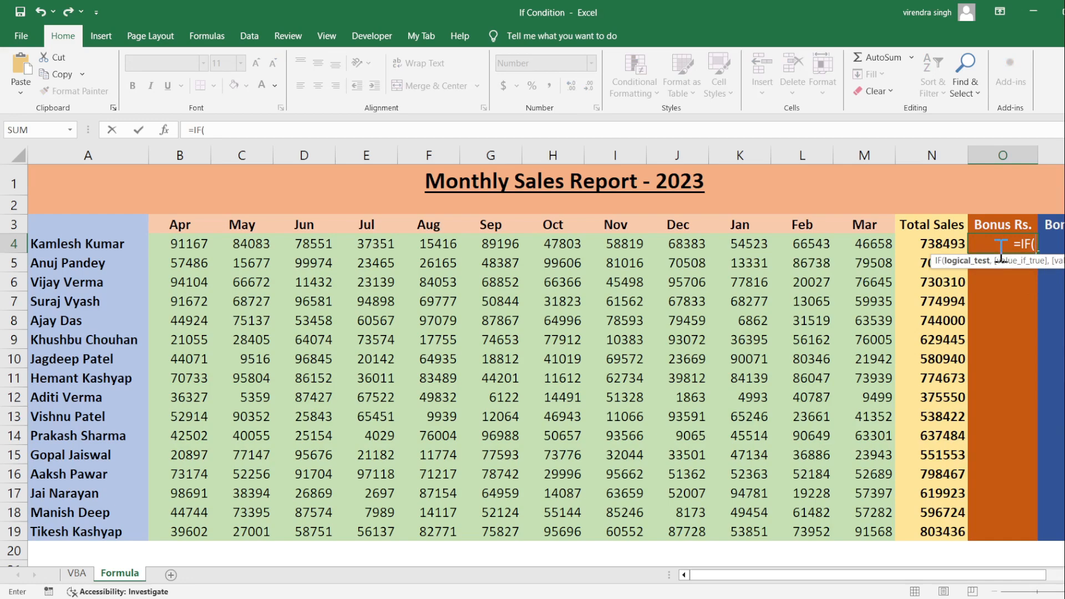
{"action": "type", "text": ")"}
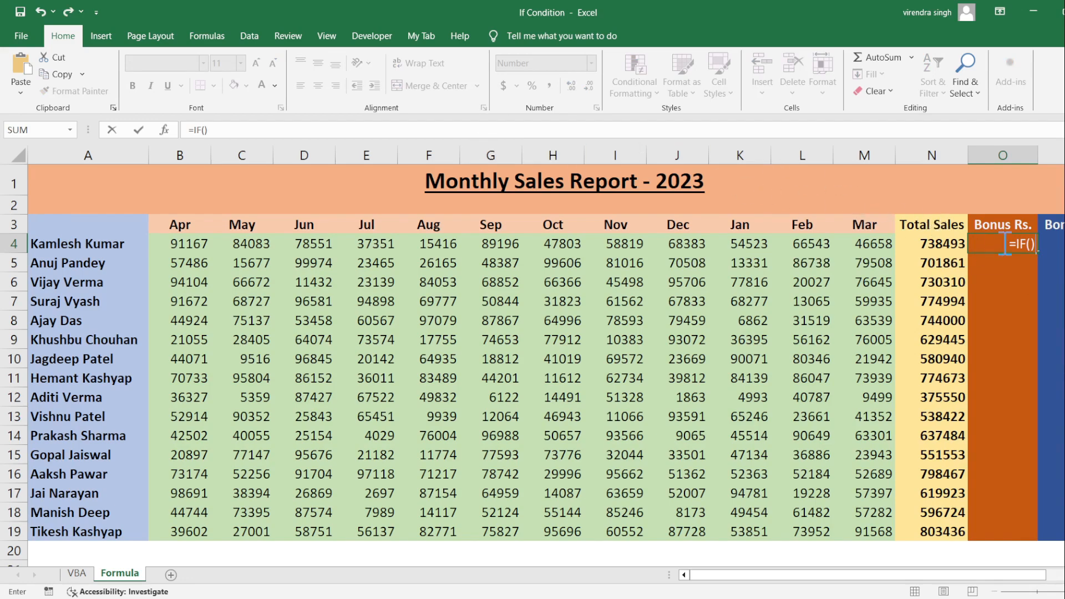
{"action": "left_click", "coordinate": [1031, 244]}
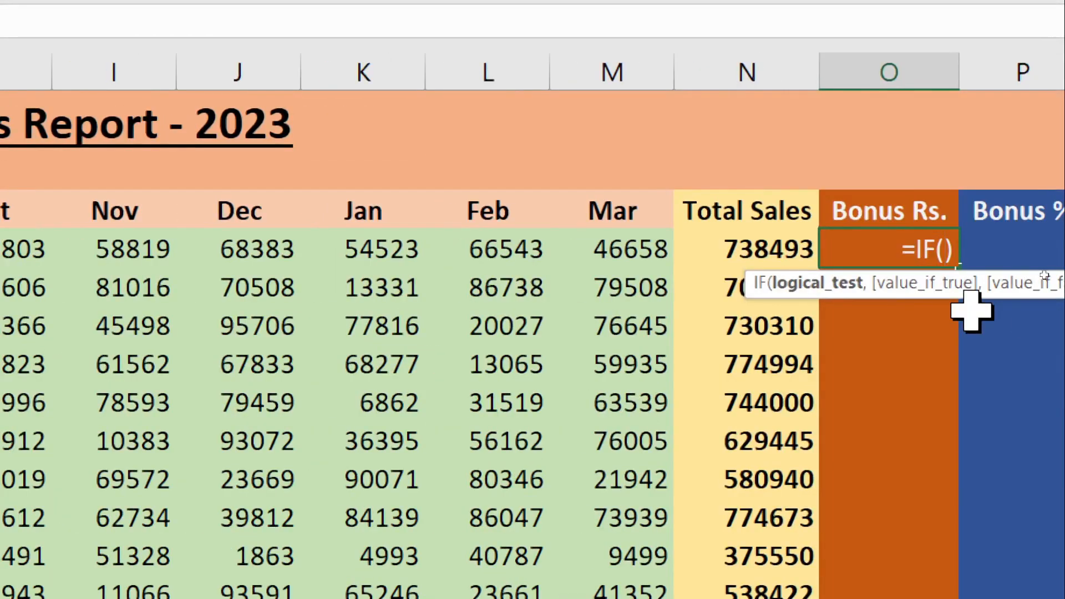
Enter N4>=700000 as the logical test of the IF formula in O4
{"action": "left_click", "coordinate": [745, 250]}
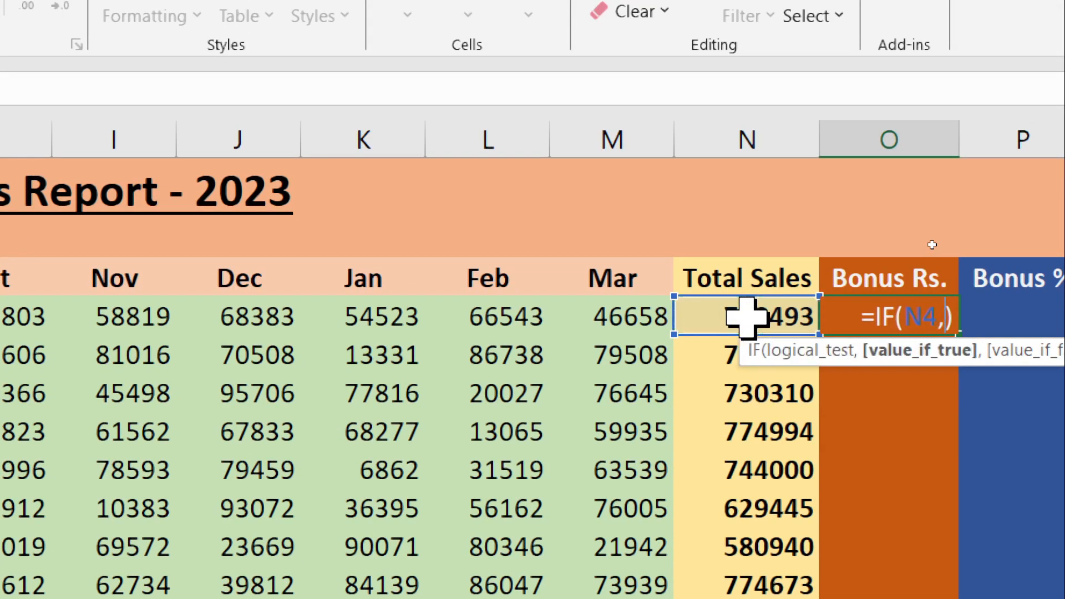
{"action": "type", "text": ">"}
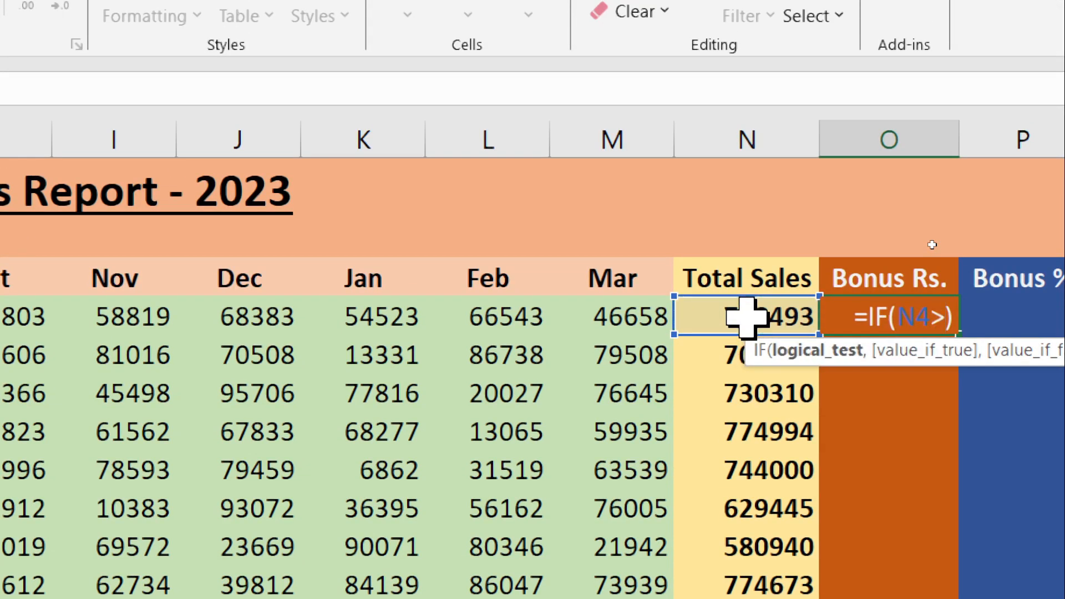
{"action": "type", "text": "="}
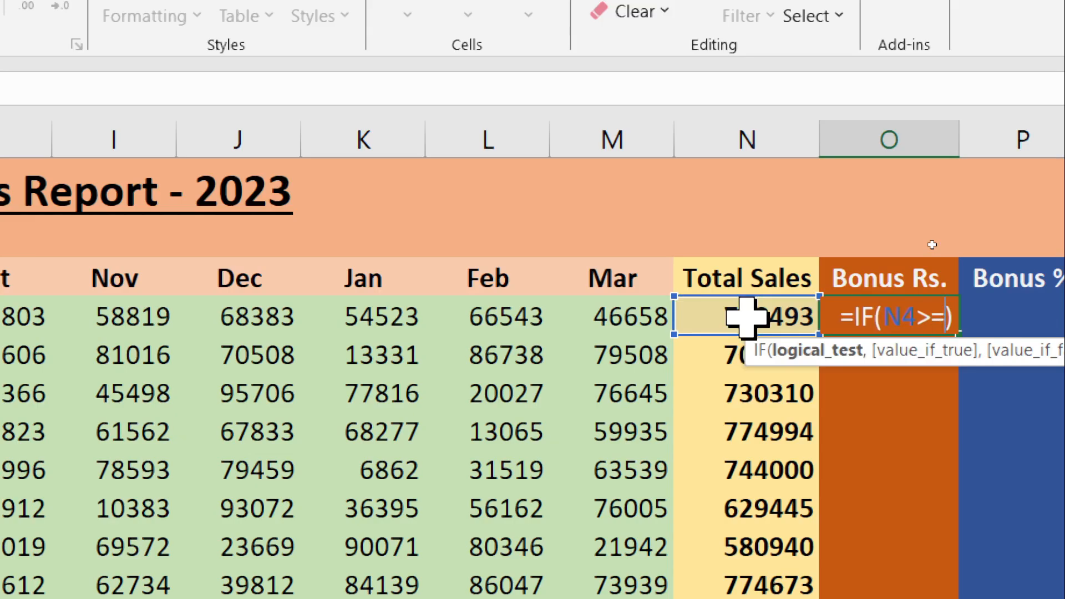
{"action": "type", "text": "70"}
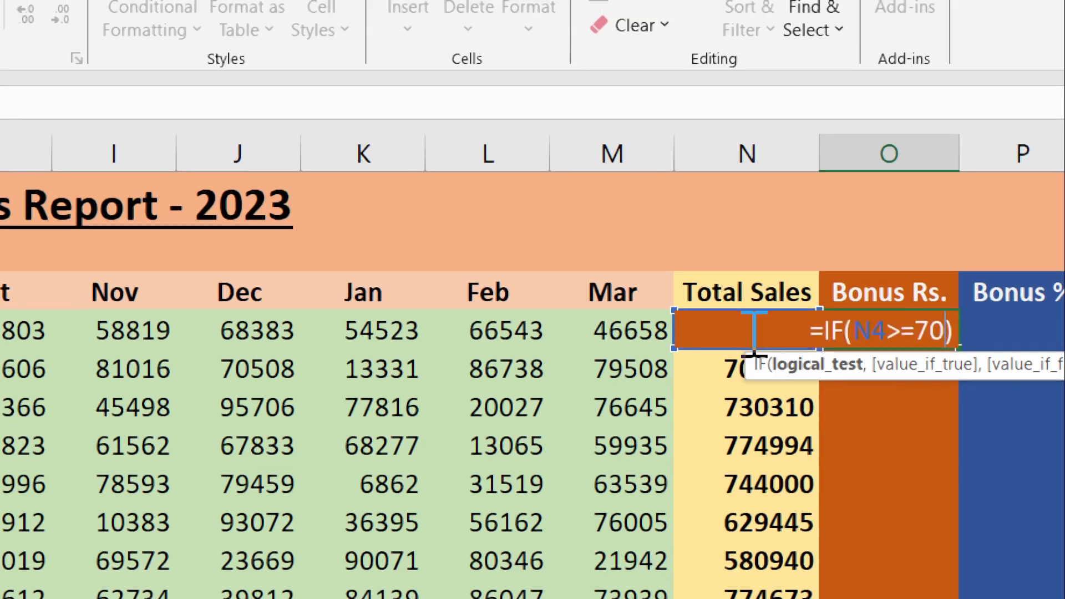
{"action": "type", "text": "000"}
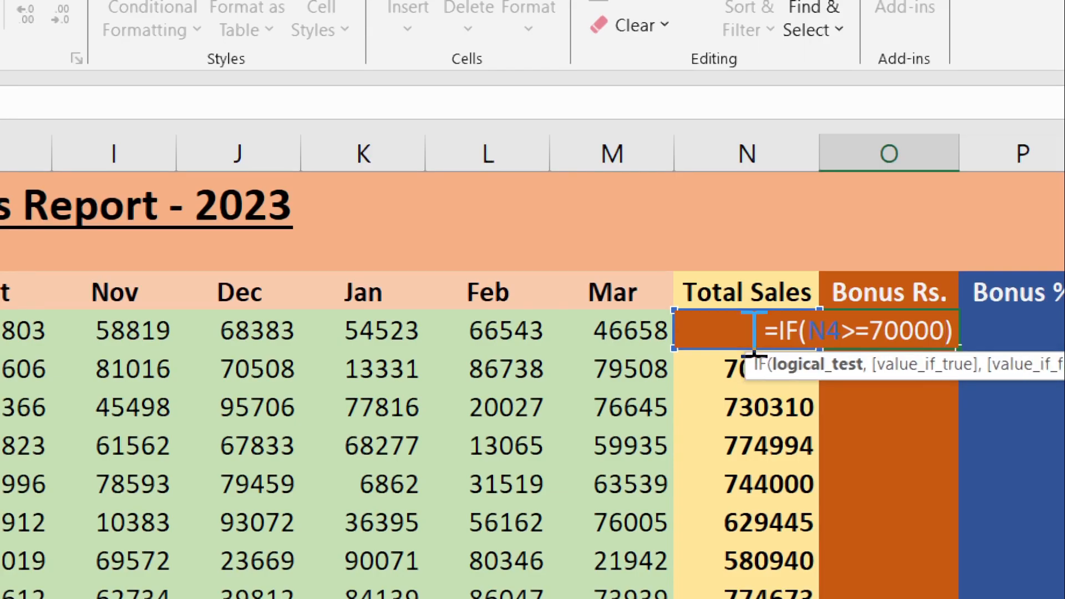
{"action": "type", "text": "0"}
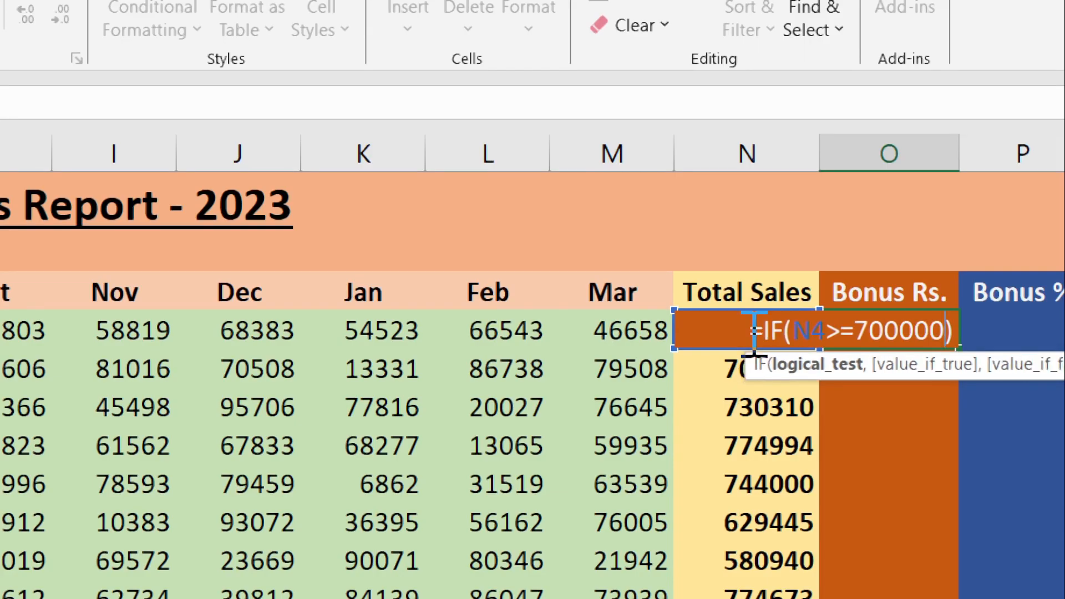
{"action": "type", "text": ","}
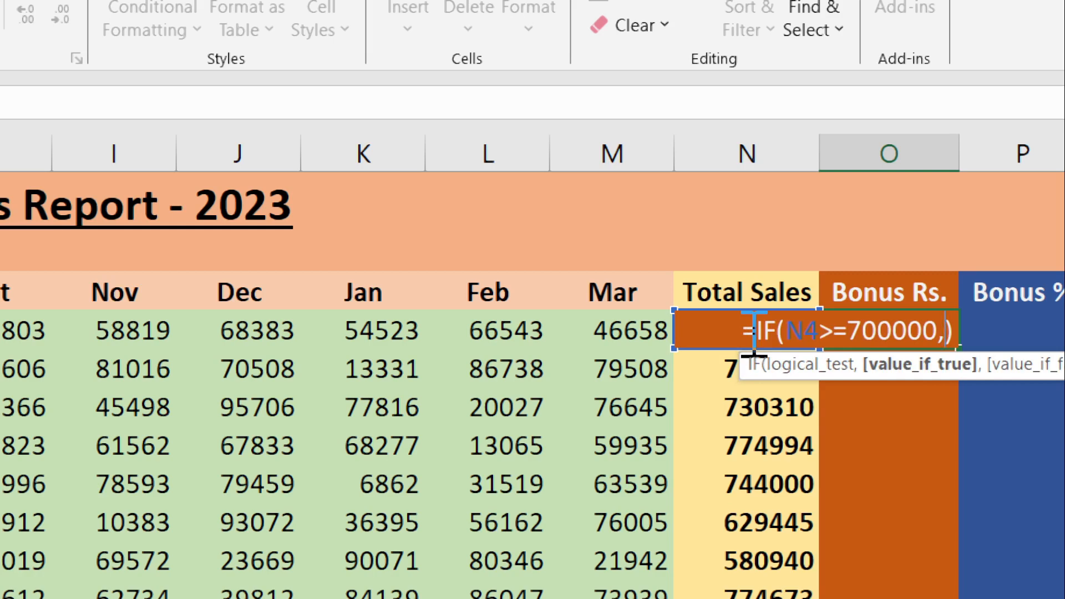
{"action": "left_click", "coordinate": [796, 330]}
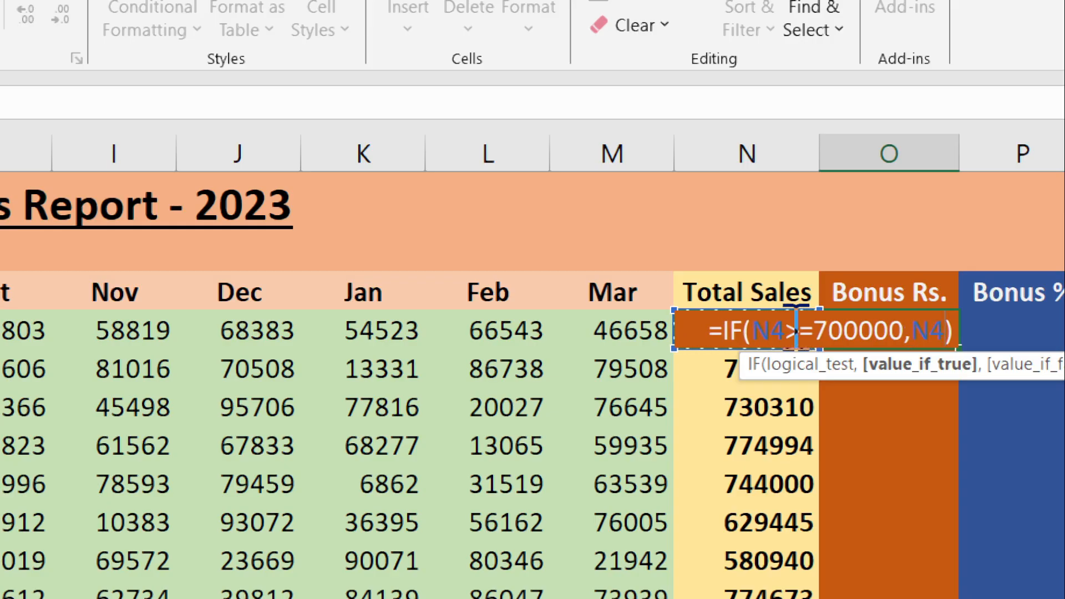
{"action": "key", "text": "BackSpace"}
{"action": "key", "text": "BackSpace"}
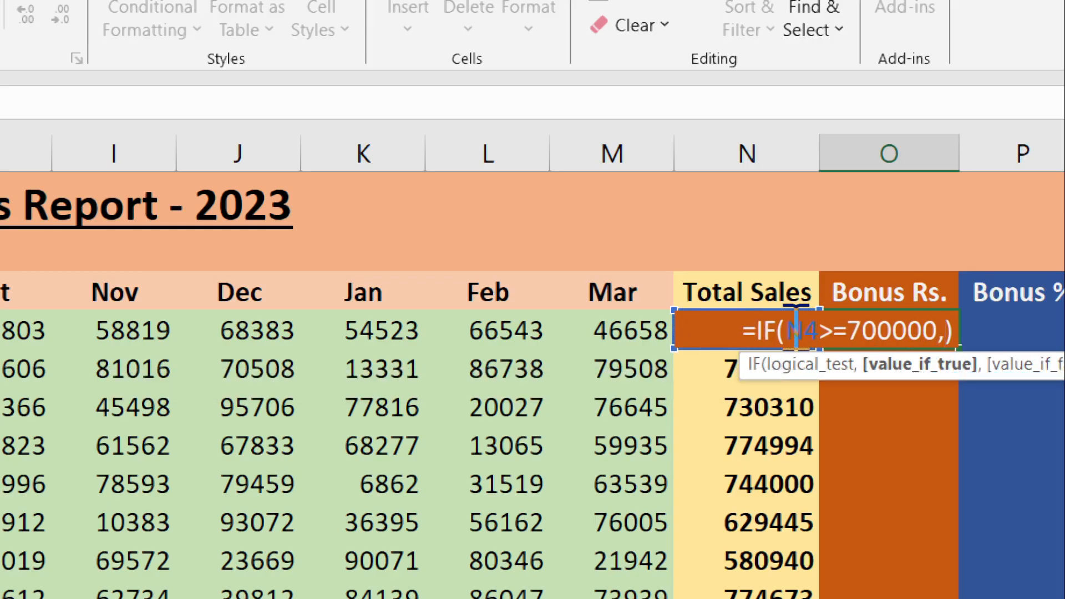
{"action": "double_click", "coordinate": [909, 330]}
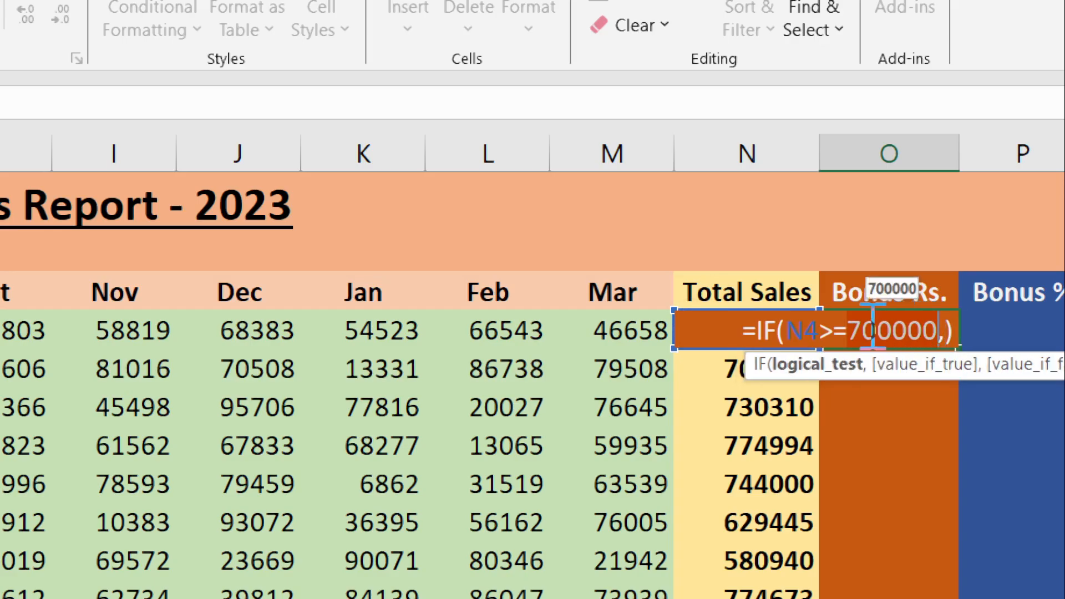
{"action": "left_click_drag", "start_coordinate": [786, 332], "coordinate": [947, 331]}
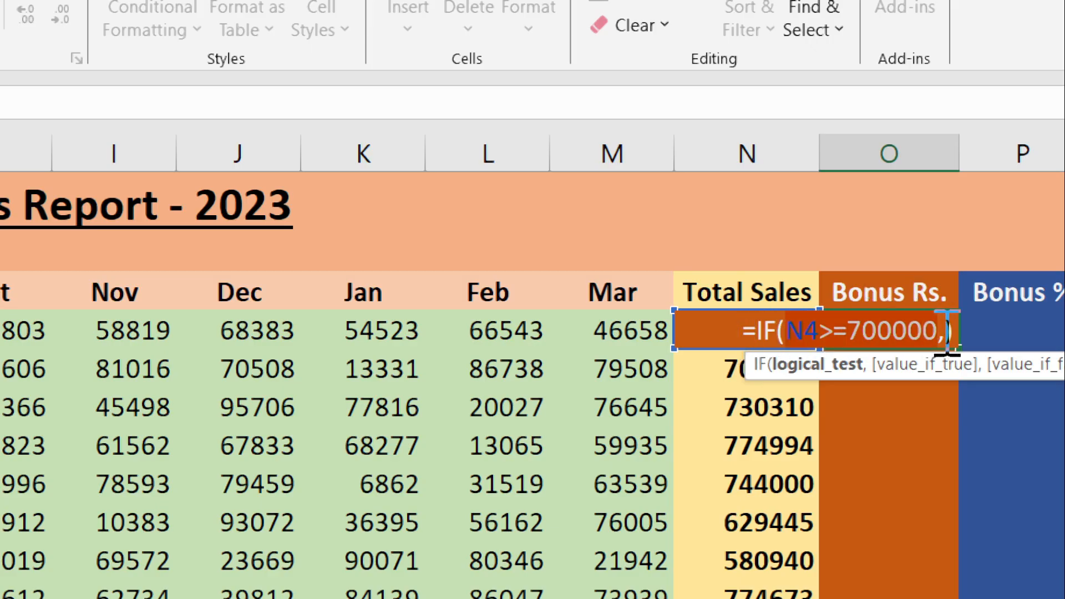
{"action": "left_click", "coordinate": [947, 331]}
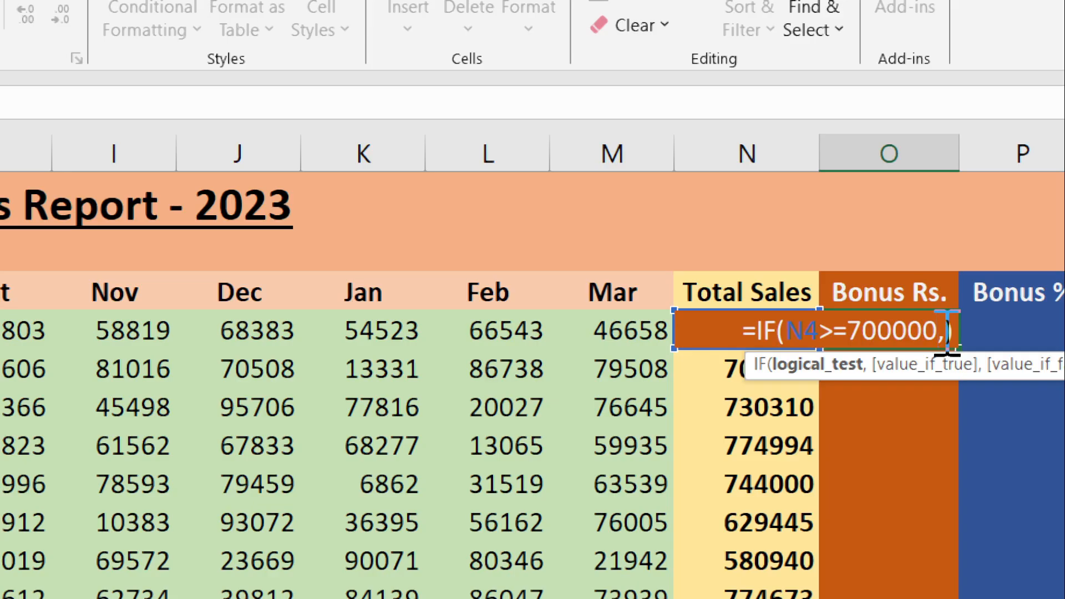
{"action": "type", "text": "N"}
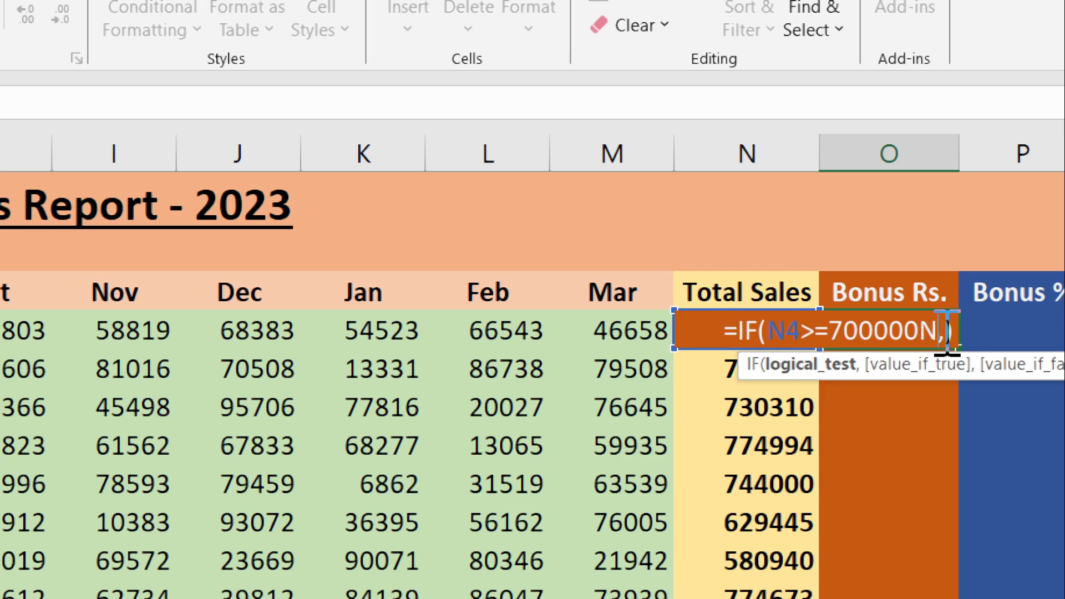
{"action": "key", "text": "BackSpace"}
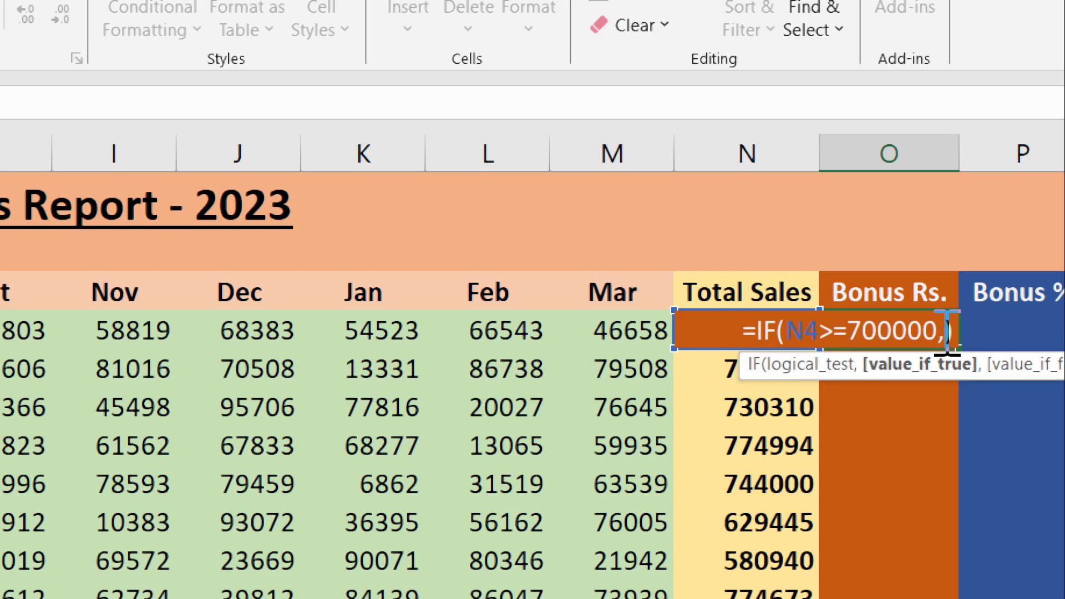
Enter N4*10/100 as the value if true, giving a 10 percent bonus on total sales
{"action": "type", "text": "N"}
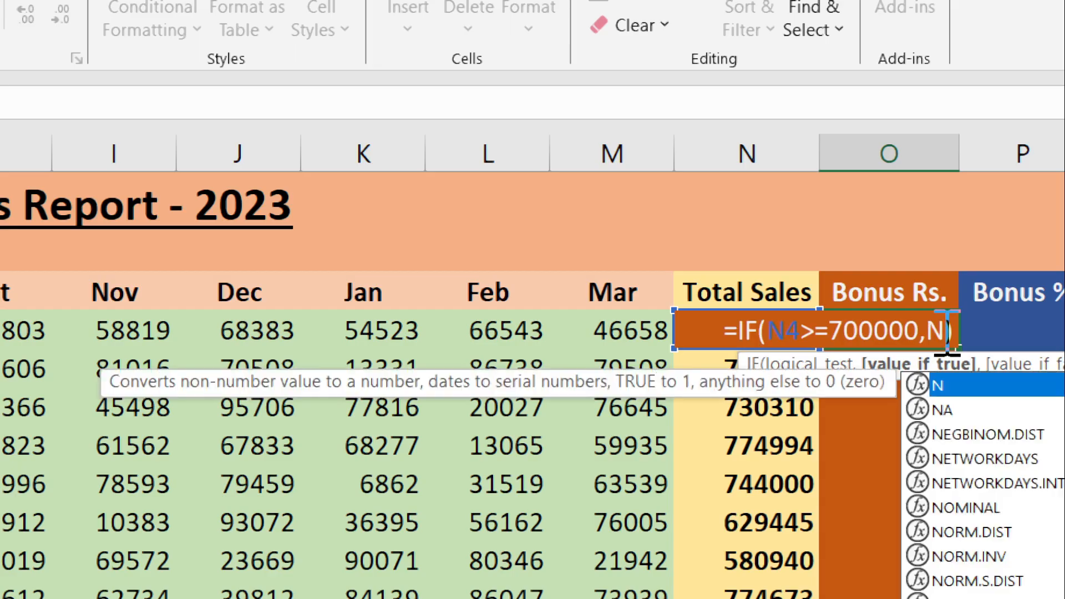
{"action": "type", "text": "4"}
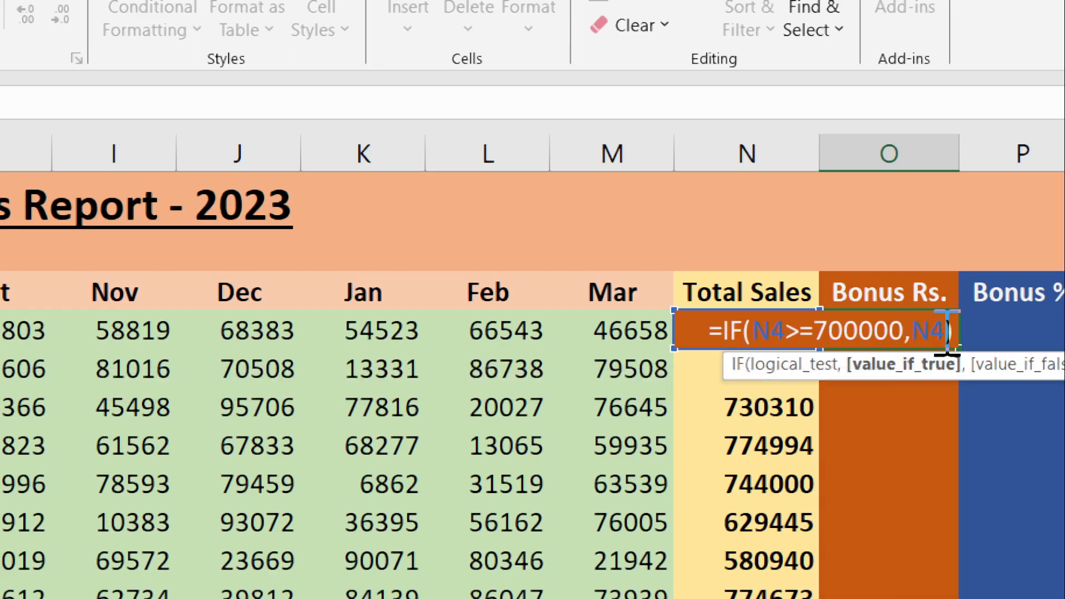
{"action": "type", "text": "*10"}
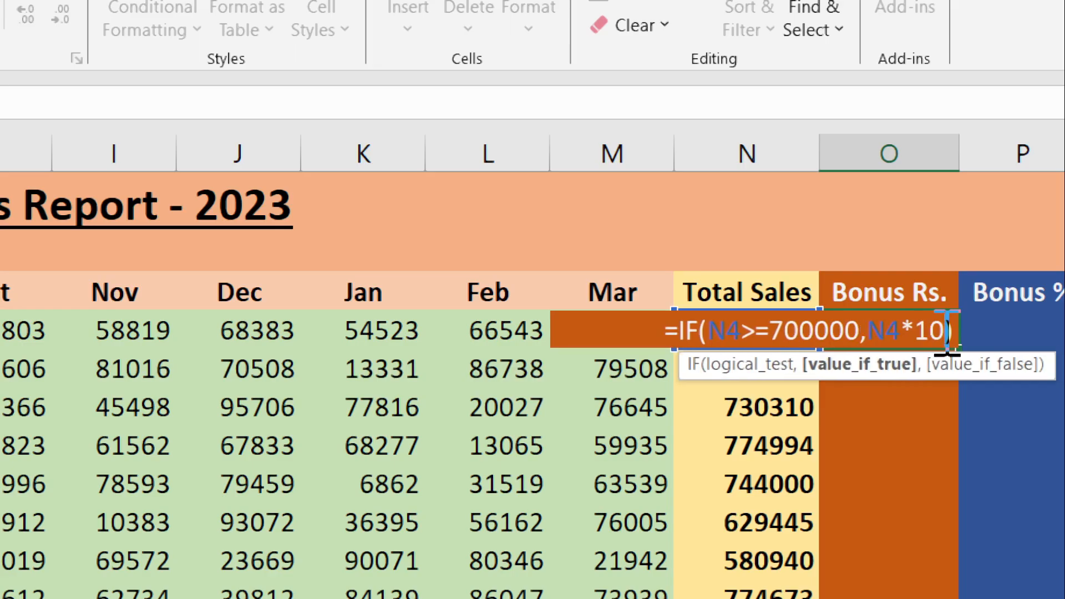
{"action": "type", "text": "/100"}
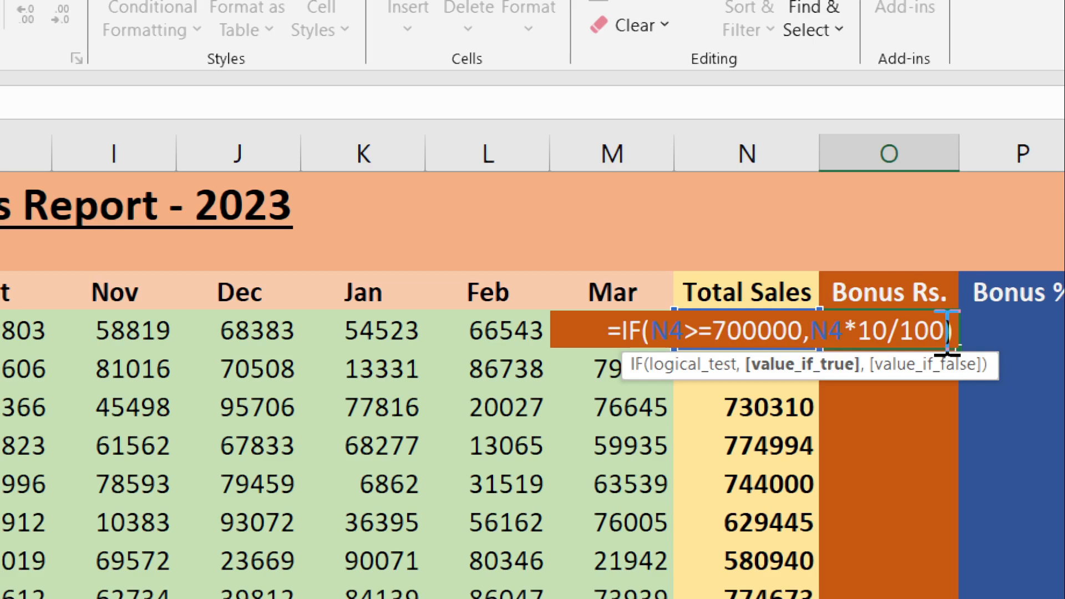
Nest a second IF function with its own parentheses as the value if false of the O4 formula
{"action": "type", "text": ","}
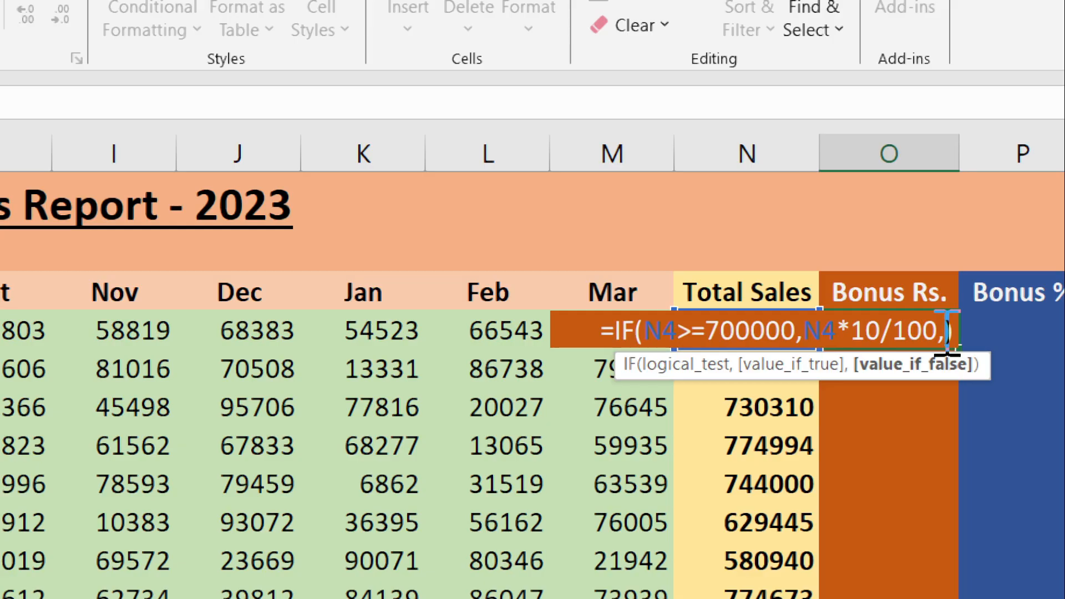
{"action": "type", "text": "if"}
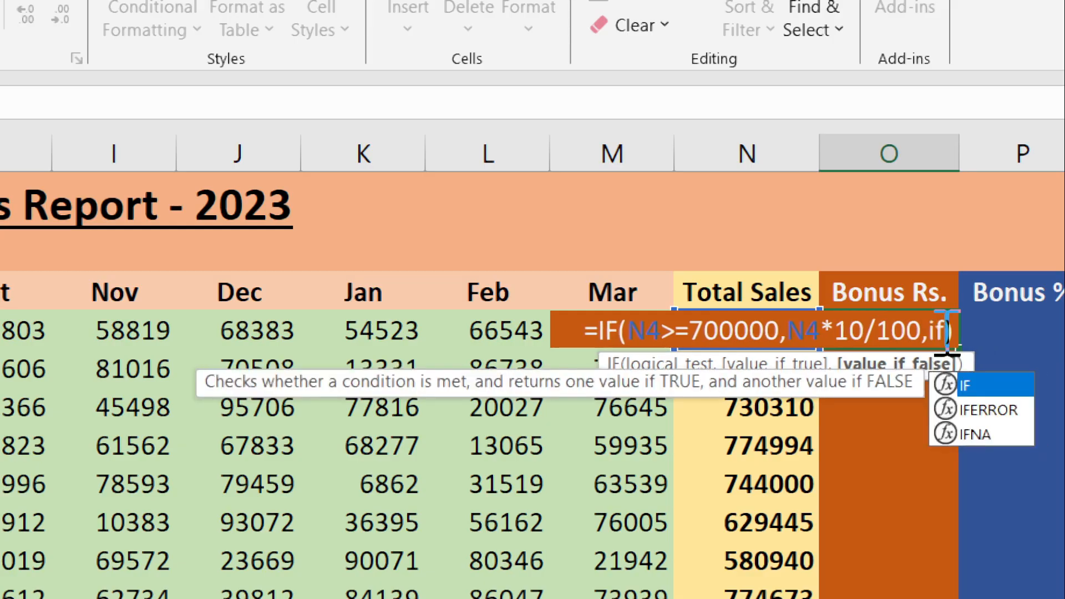
{"action": "key", "text": "Tab"}
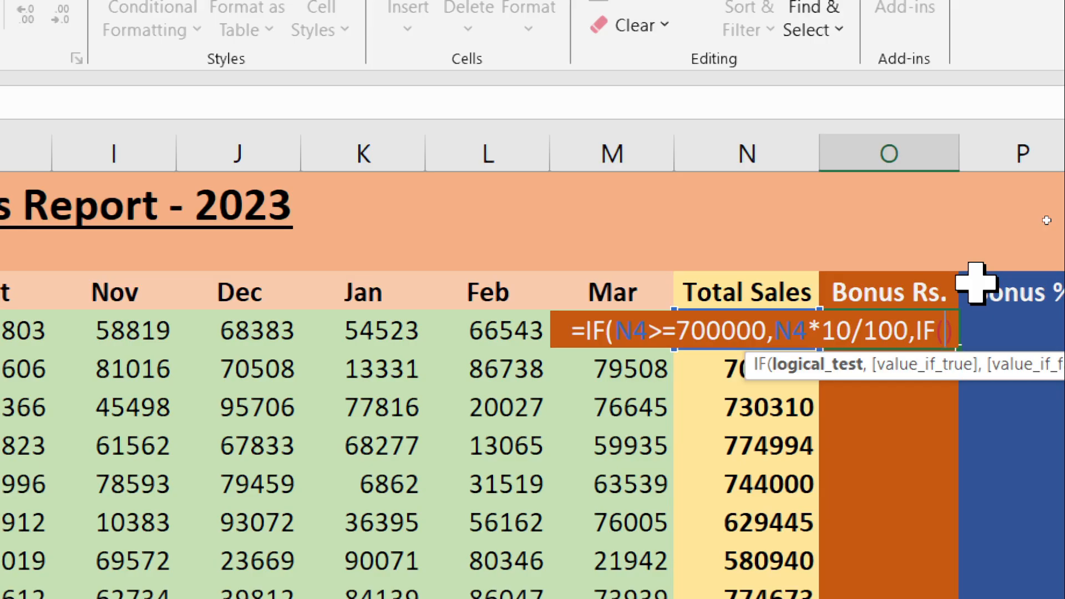
{"action": "type", "text": ")"}
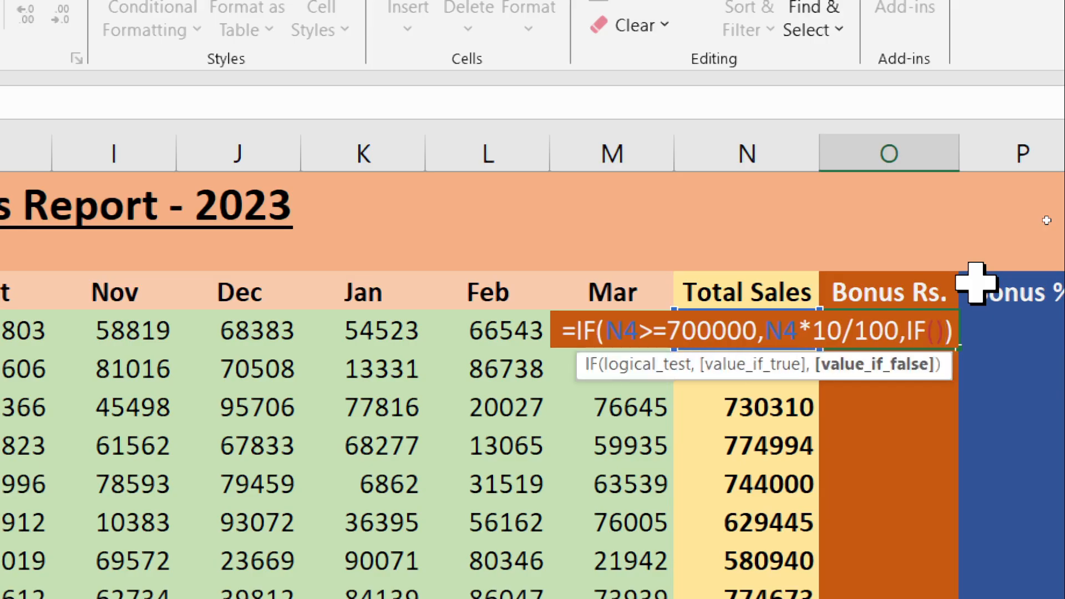
{"action": "key", "text": "Left"}
{"action": "key", "text": "Left"}
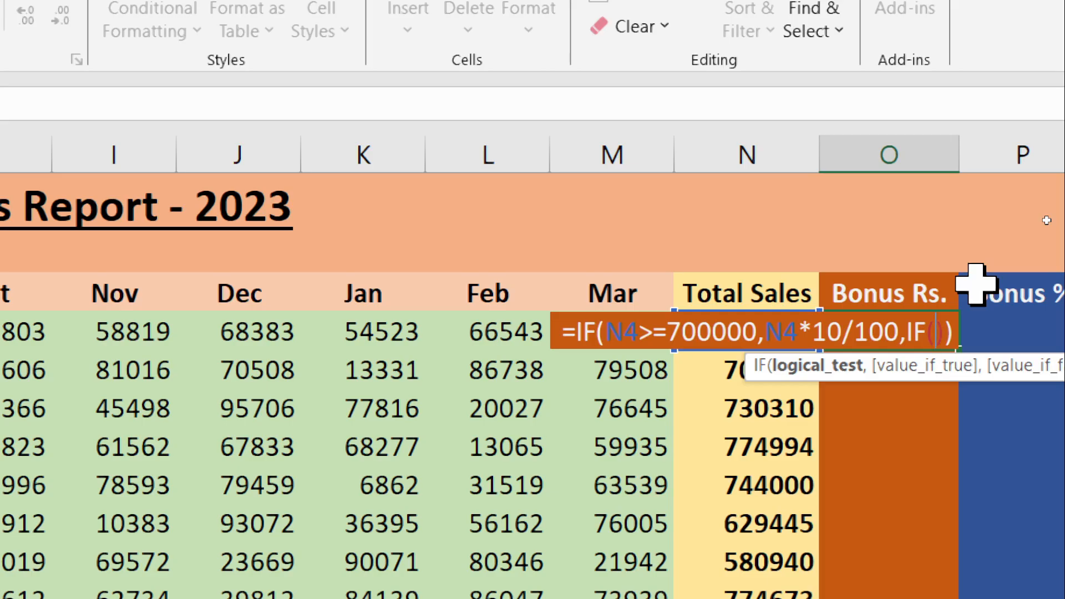
Add an AND function as the second IF's logical test in O4, with N4>=600000 as its first condition
{"action": "type", "text": "A"}
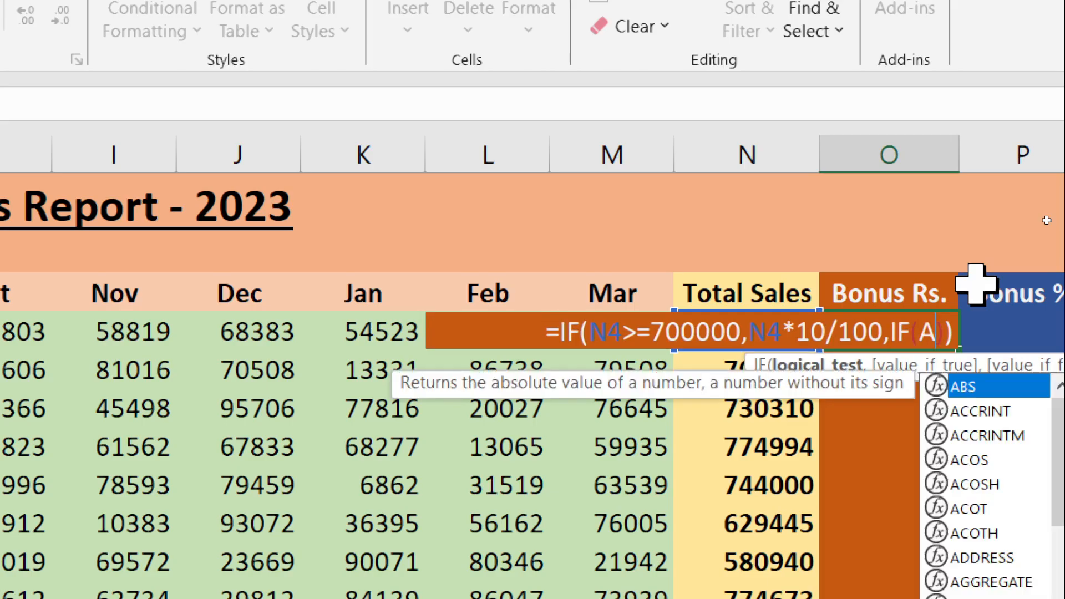
{"action": "type", "text": "ND("}
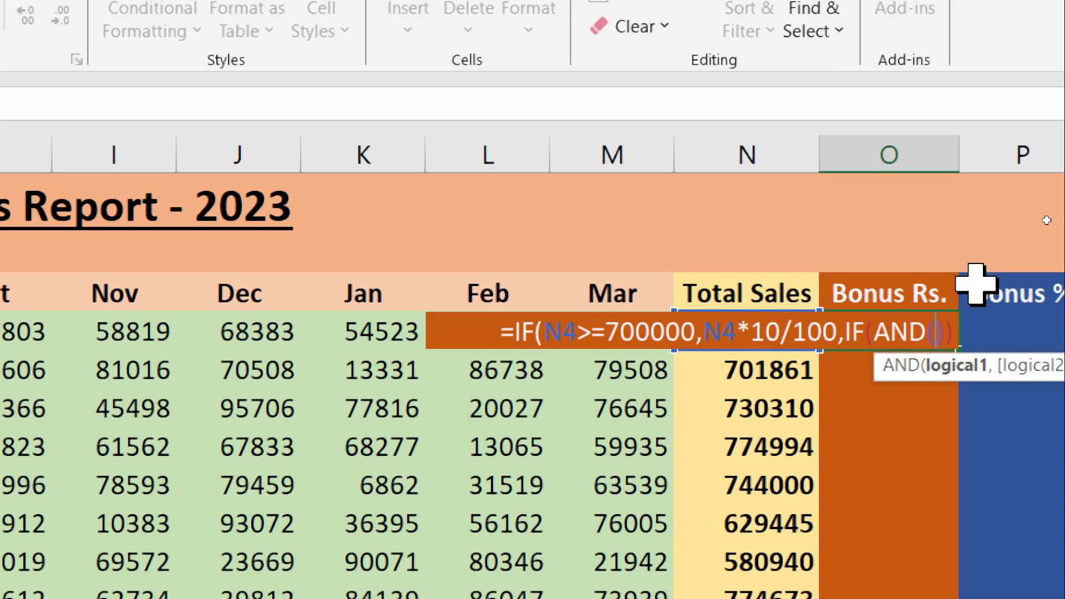
{"action": "type", "text": "N4"}
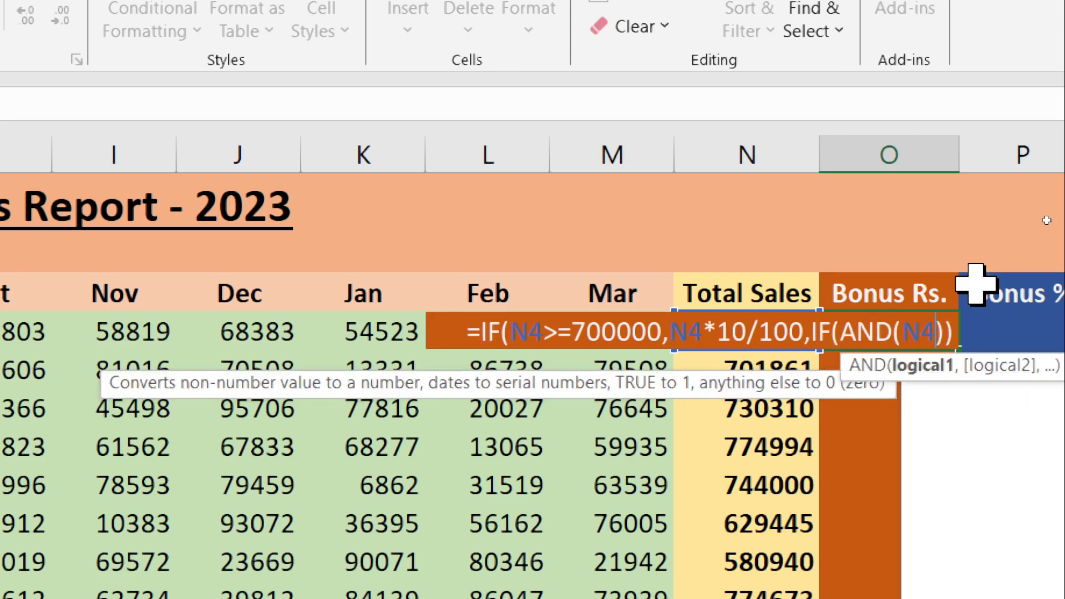
{"action": "type", "text": ">"}
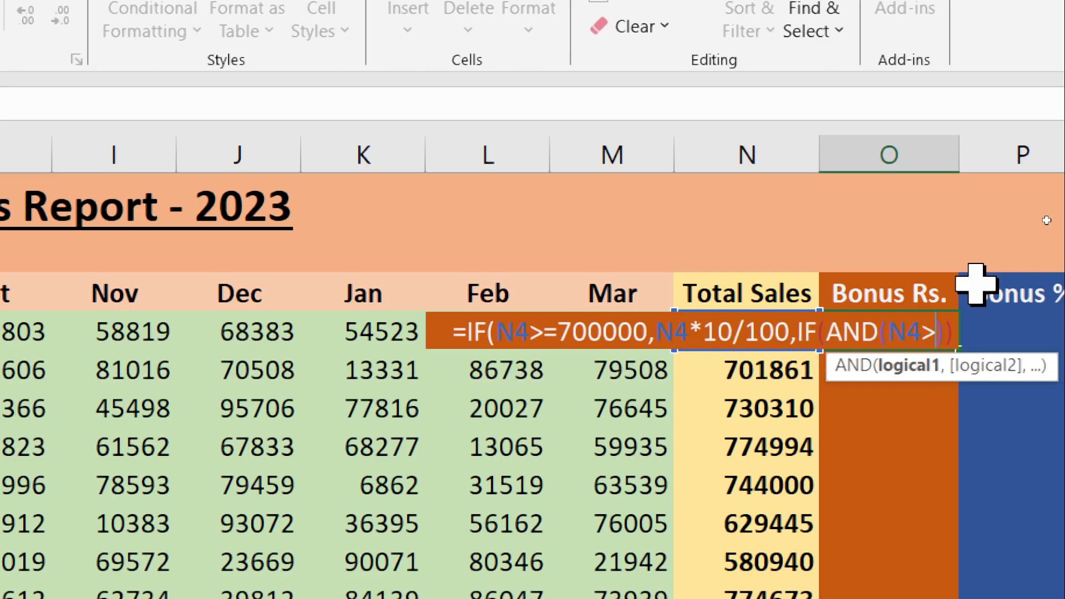
{"action": "type", "text": "="}
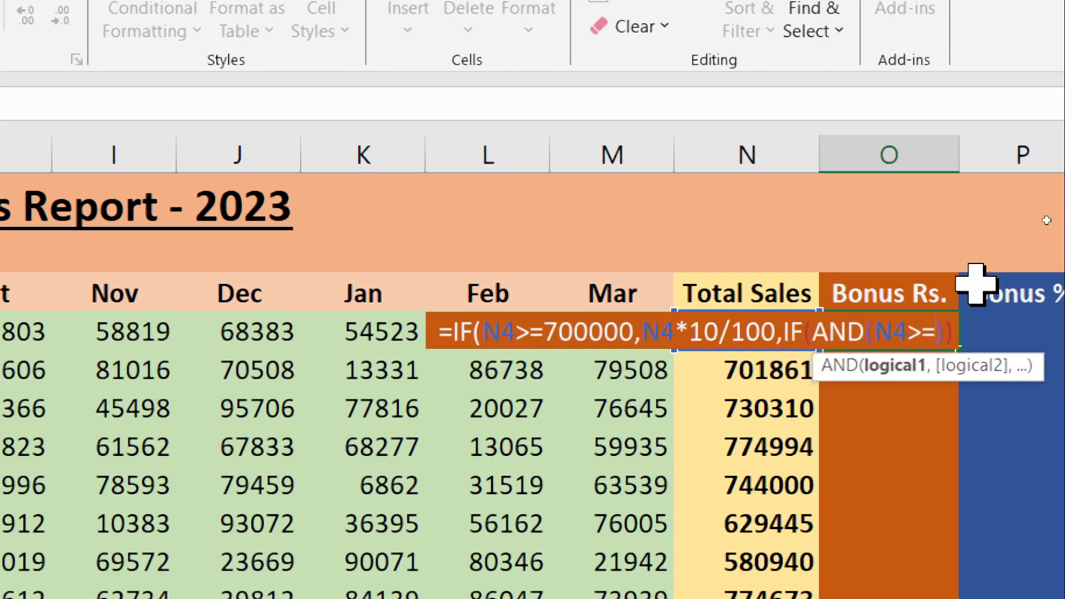
{"action": "type", "text": "6"}
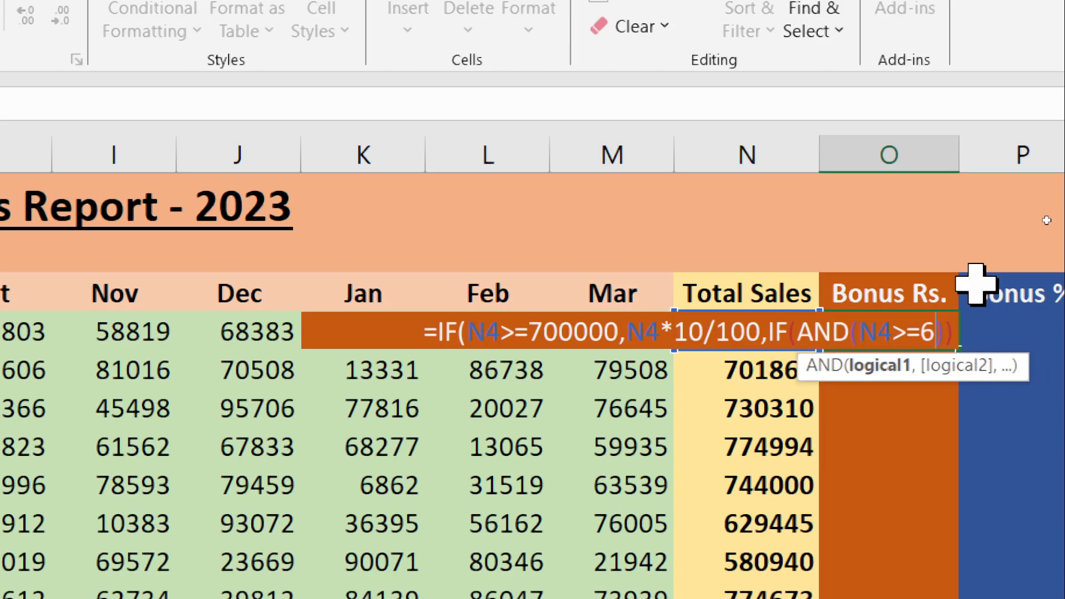
{"action": "type", "text": "0000"}
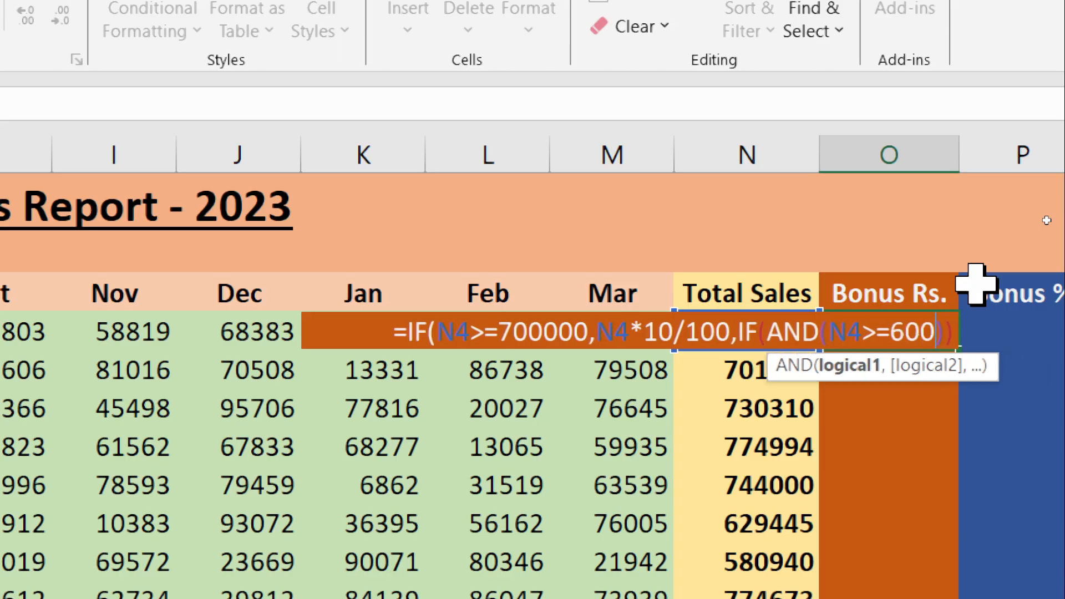
{"action": "type", "text": "0"}
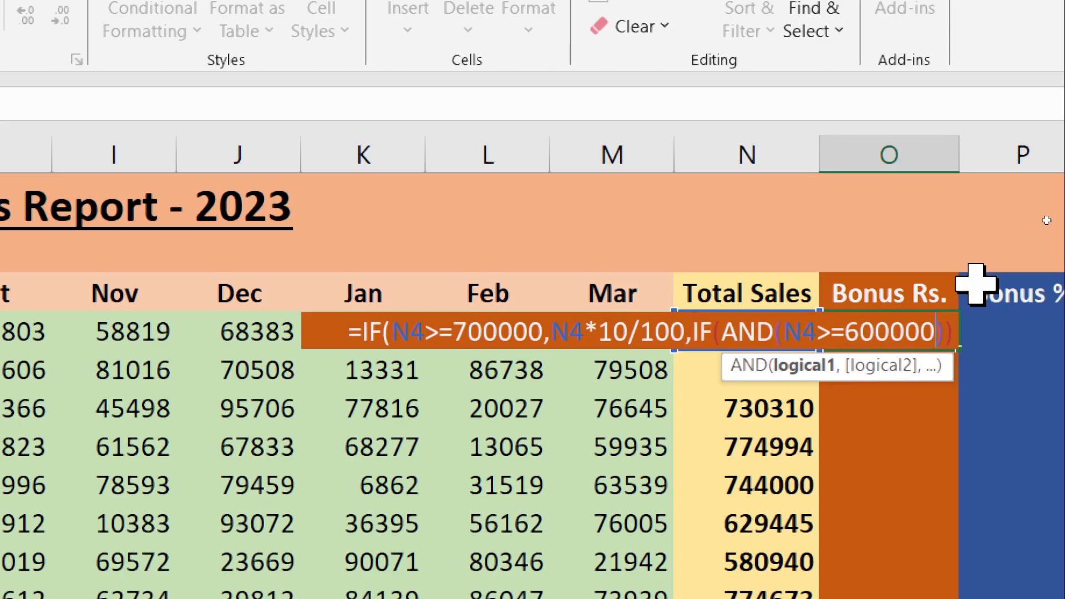
Add N4<700000 as the second condition of the AND function and close its parenthesis
{"action": "type", "text": ",N"}
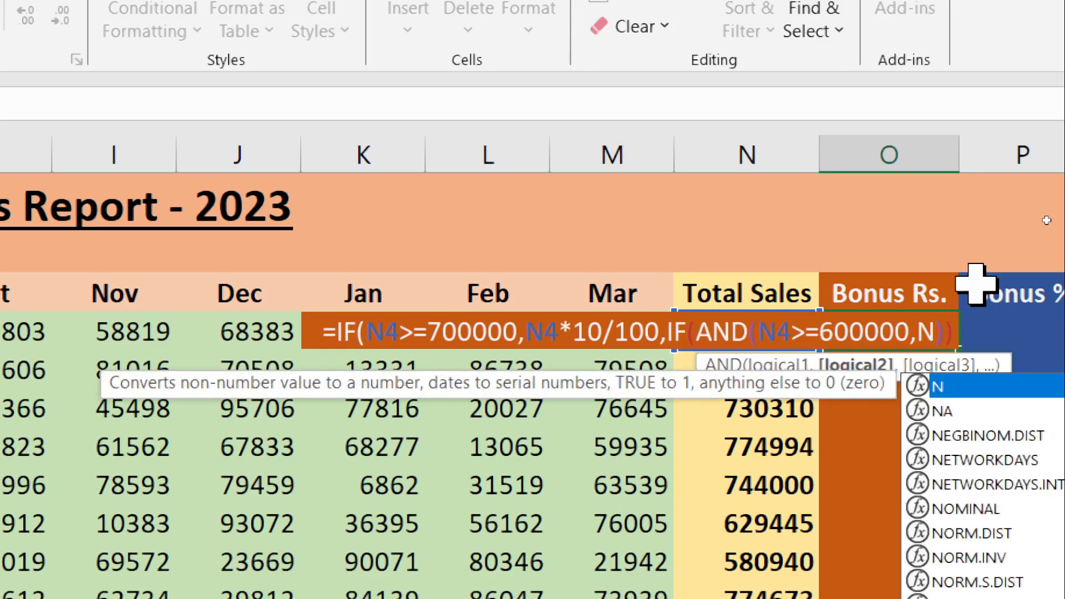
{"action": "type", "text": "4<"}
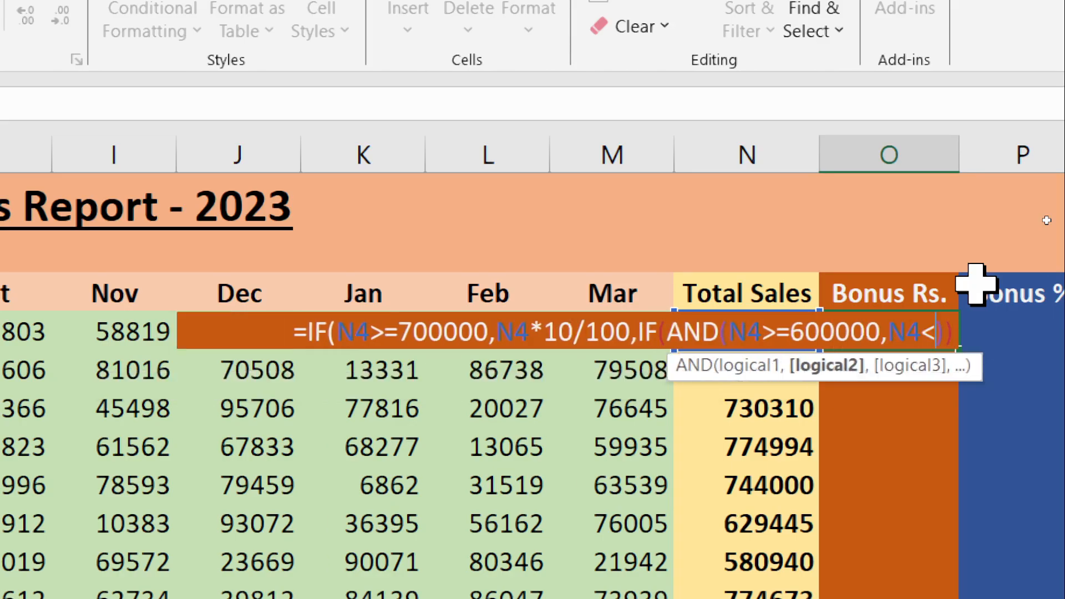
{"action": "type", "text": "700"}
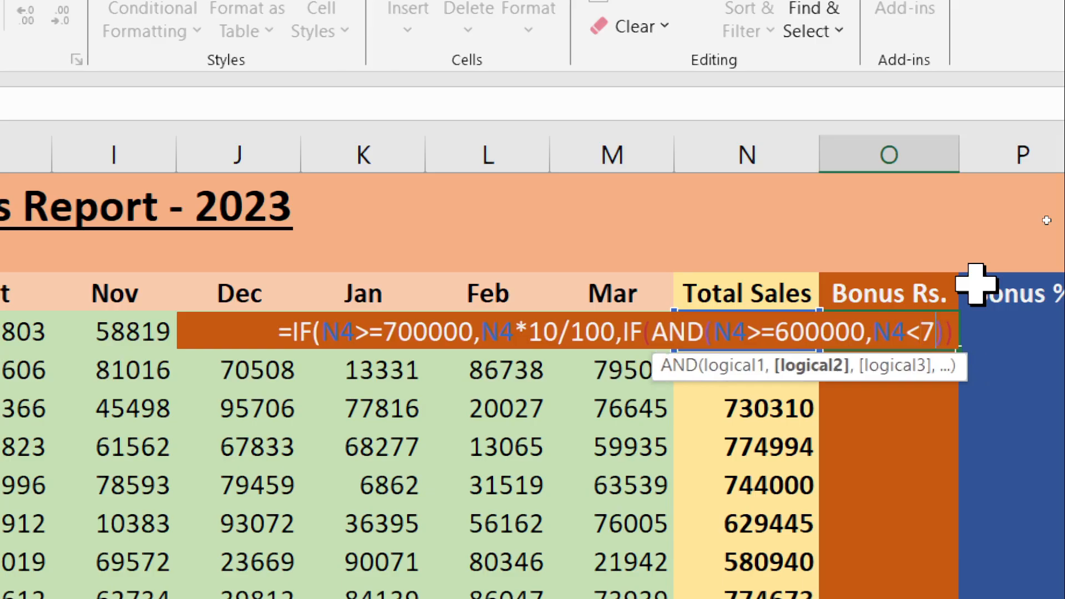
{"action": "type", "text": "000"}
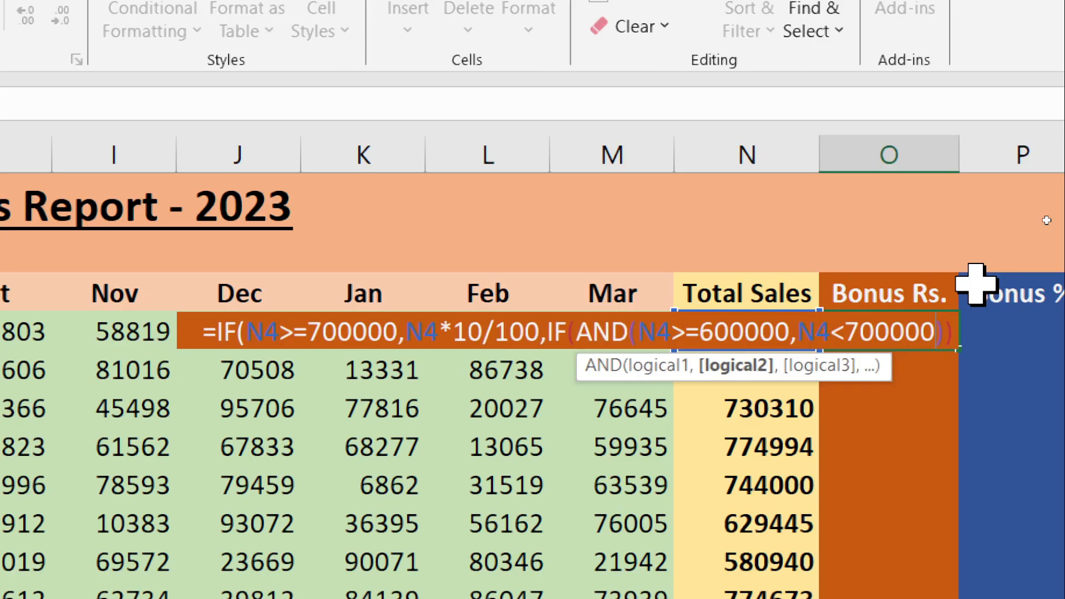
{"action": "type", "text": ")"}
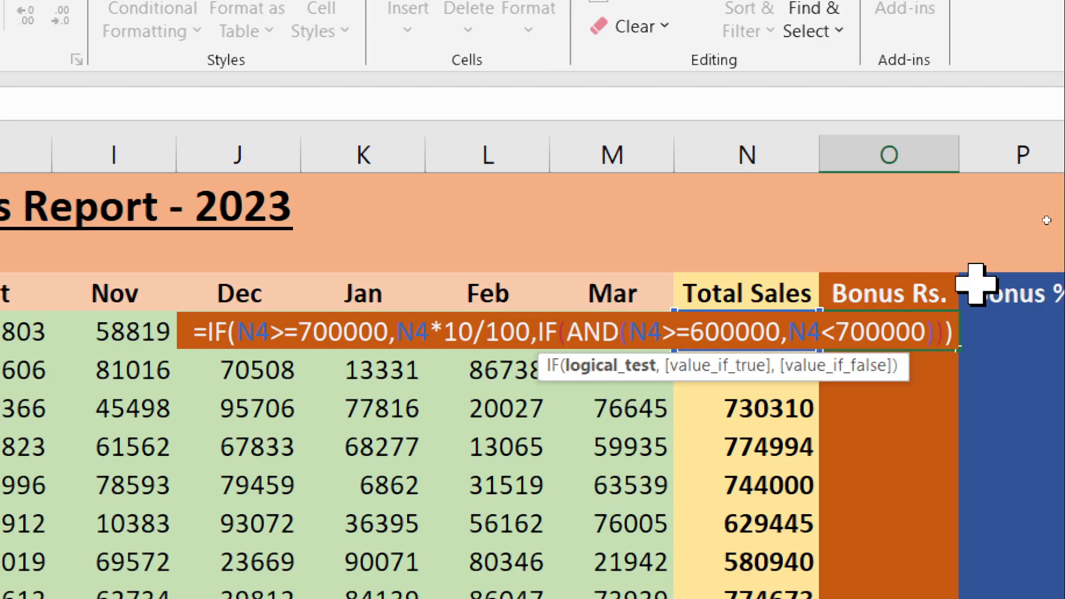
Enter N4*8/100 as the second IF's value if true, giving an 8 percent bonus on total sales
{"action": "type", "text": ","}
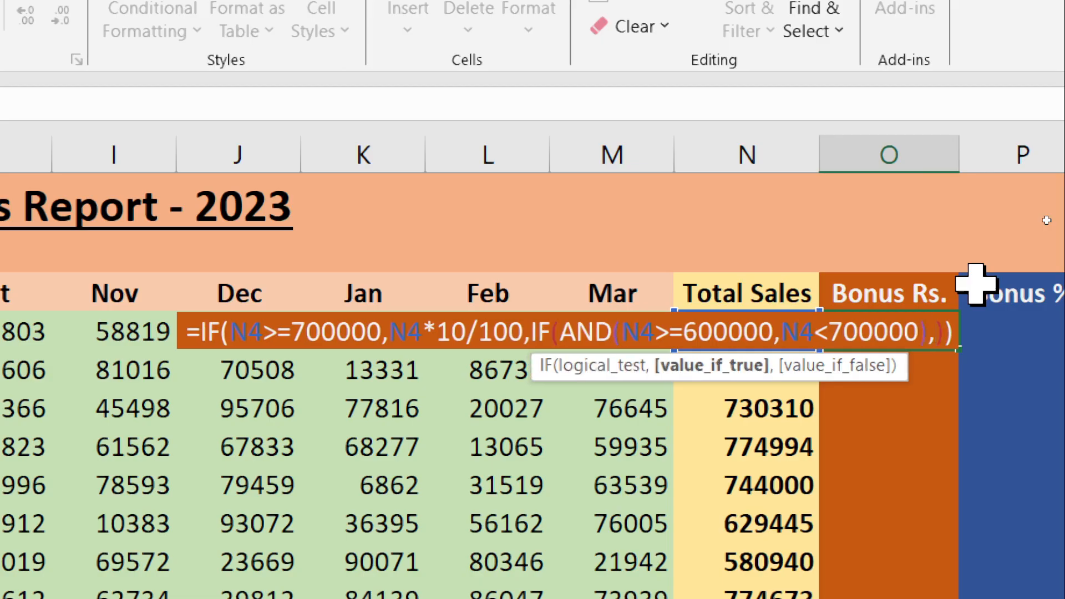
{"action": "type", "text": "N"}
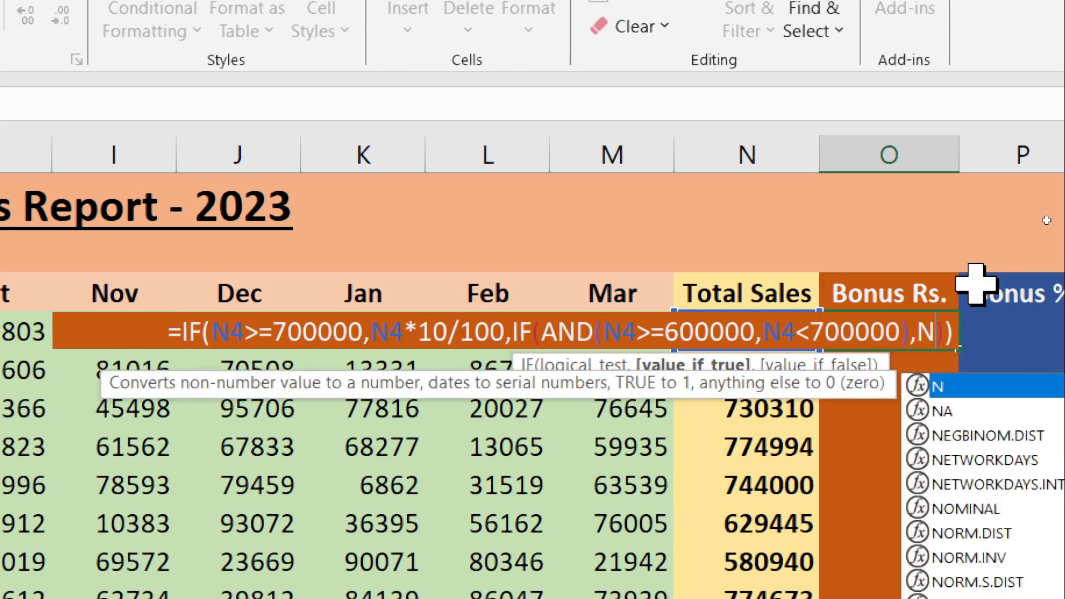
{"action": "type", "text": "4*"}
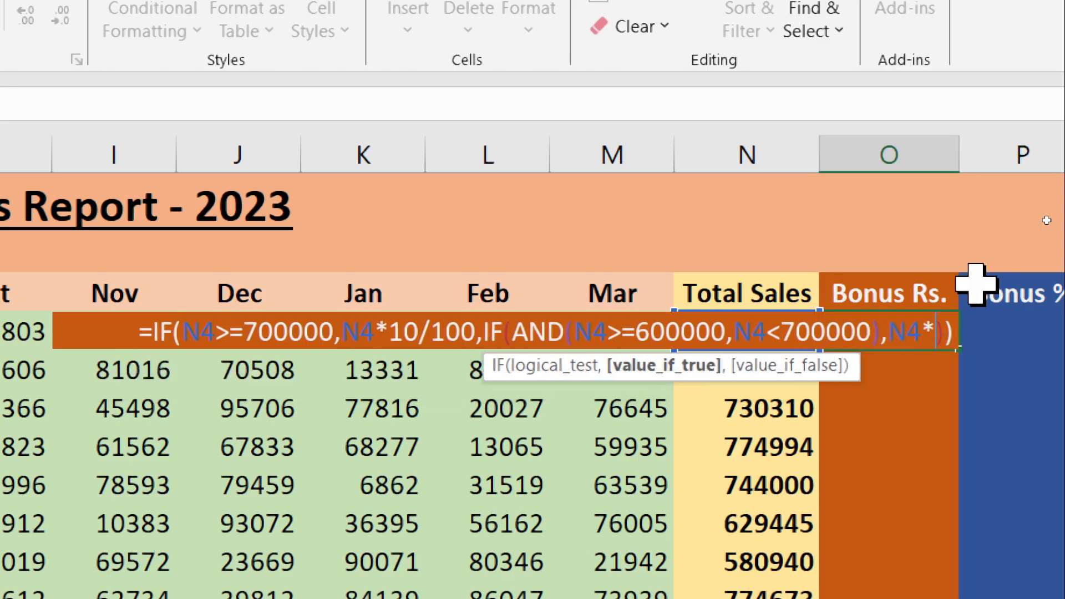
{"action": "type", "text": "8"}
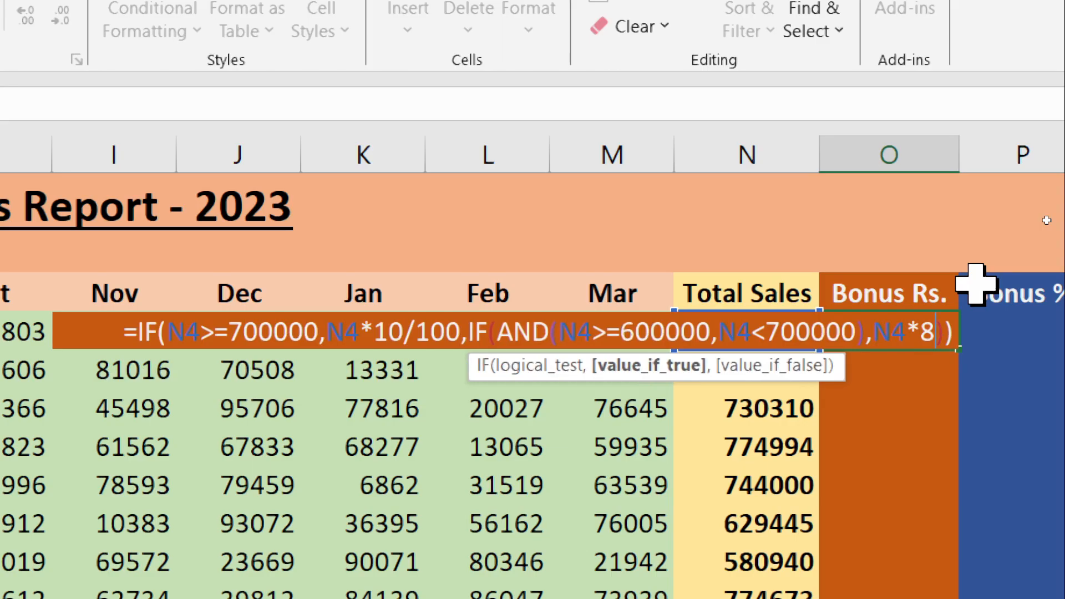
{"action": "type", "text": "/100"}
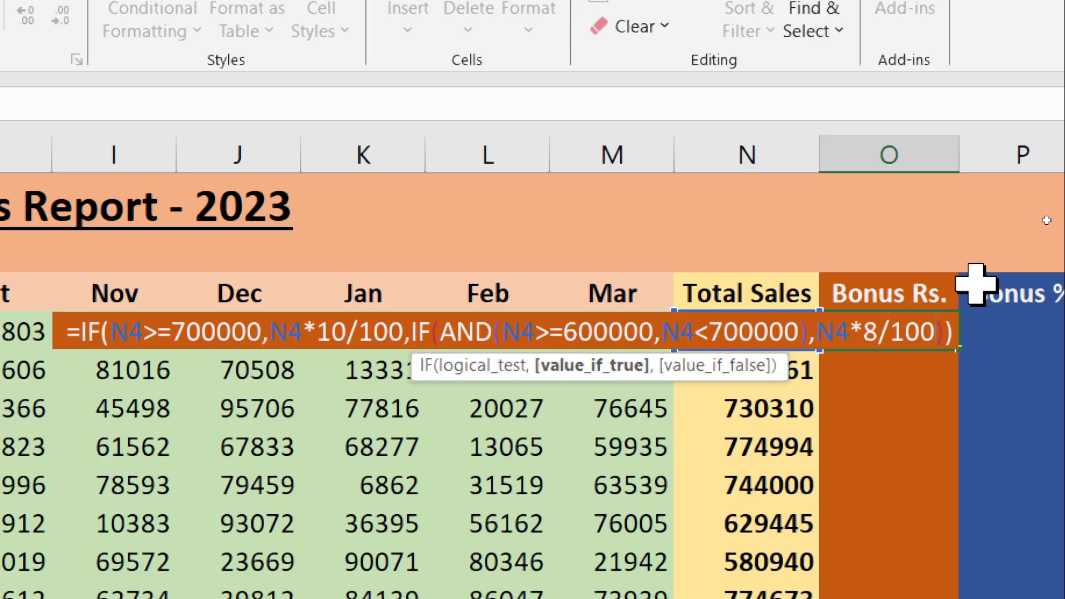
Nest a third IF function with its own parentheses as the second IF's value if false in O4
{"action": "type", "text": ","}
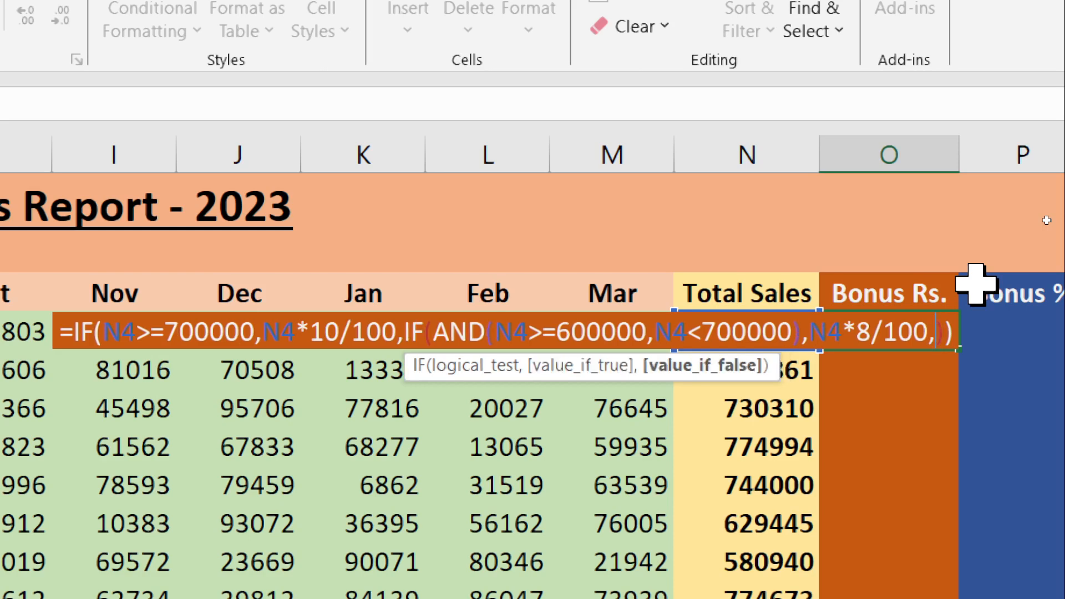
{"action": "type", "text": "if("}
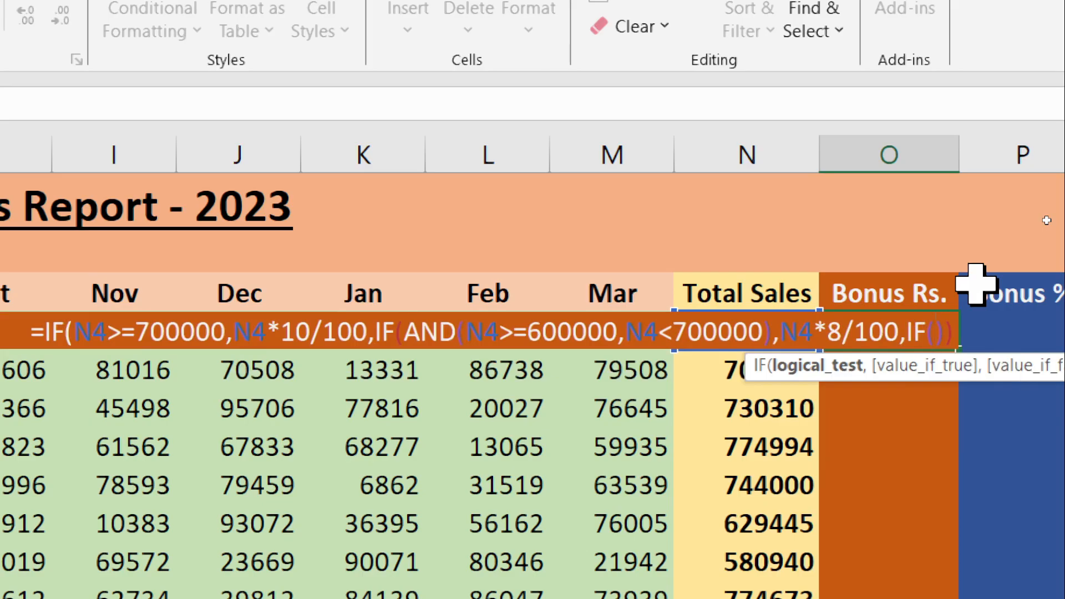
{"action": "type", "text": ")"}
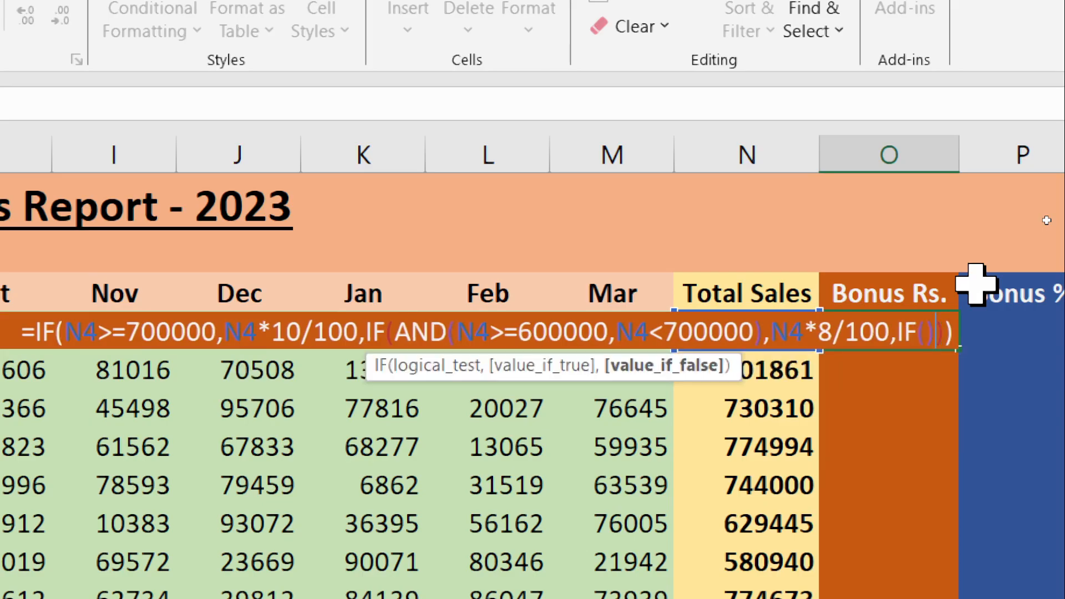
{"action": "key", "text": "Left"}
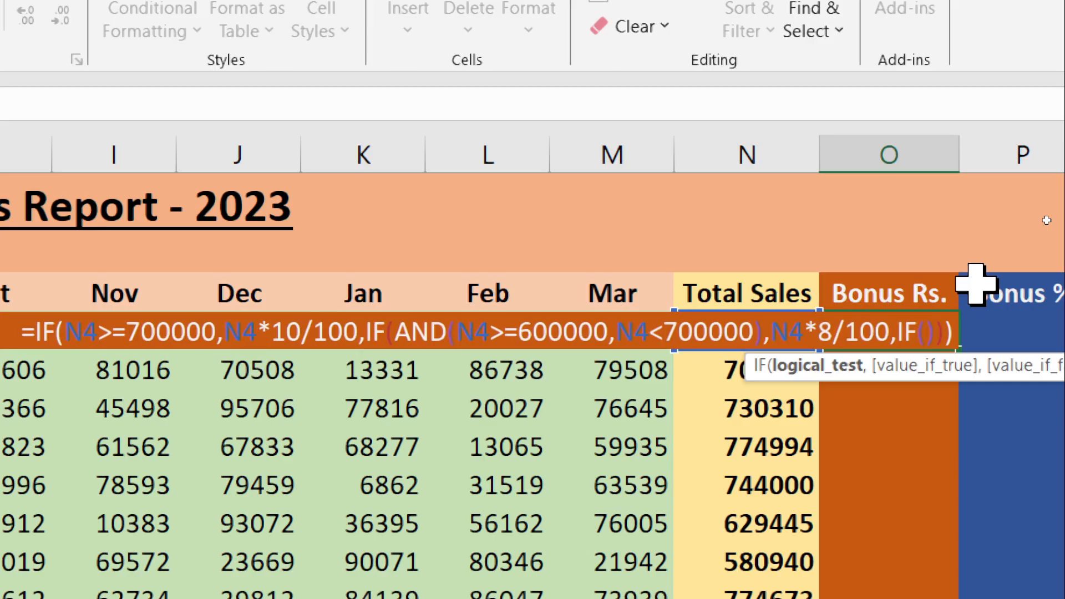
Insert an AND function as the third IF's logical test and begin its first condition with N4>
{"action": "type", "text": "and"}
{"action": "key", "text": "Tab"}
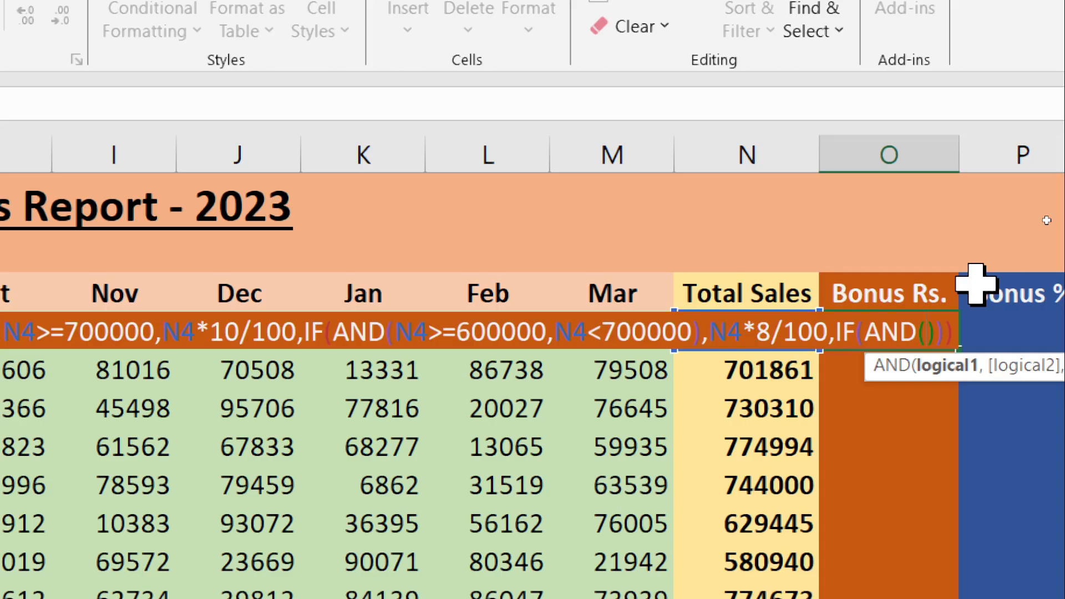
{"action": "type", "text": "N"}
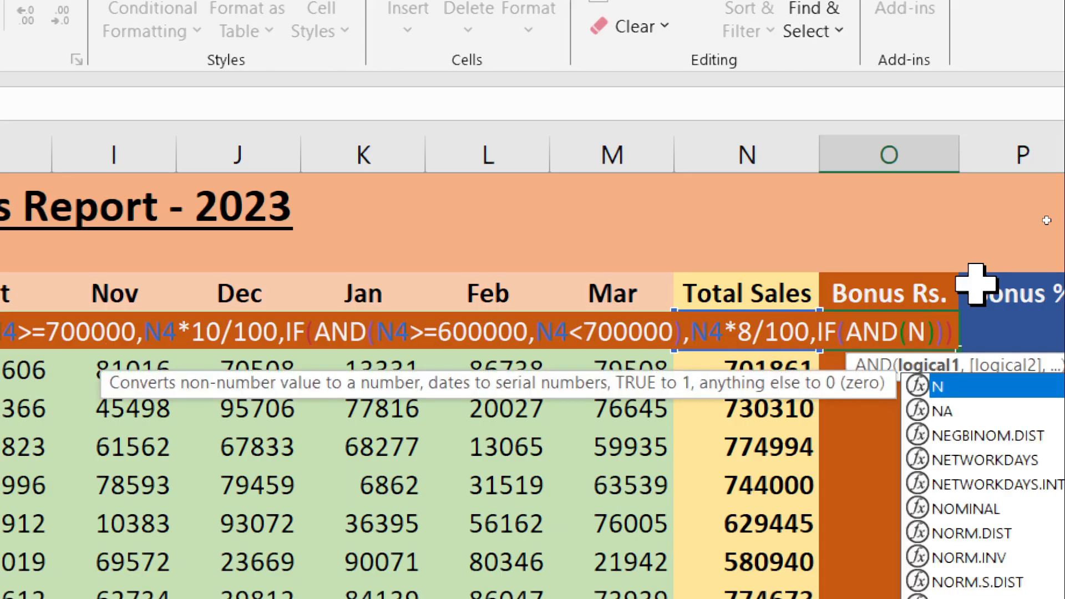
{"action": "type", "text": "4"}
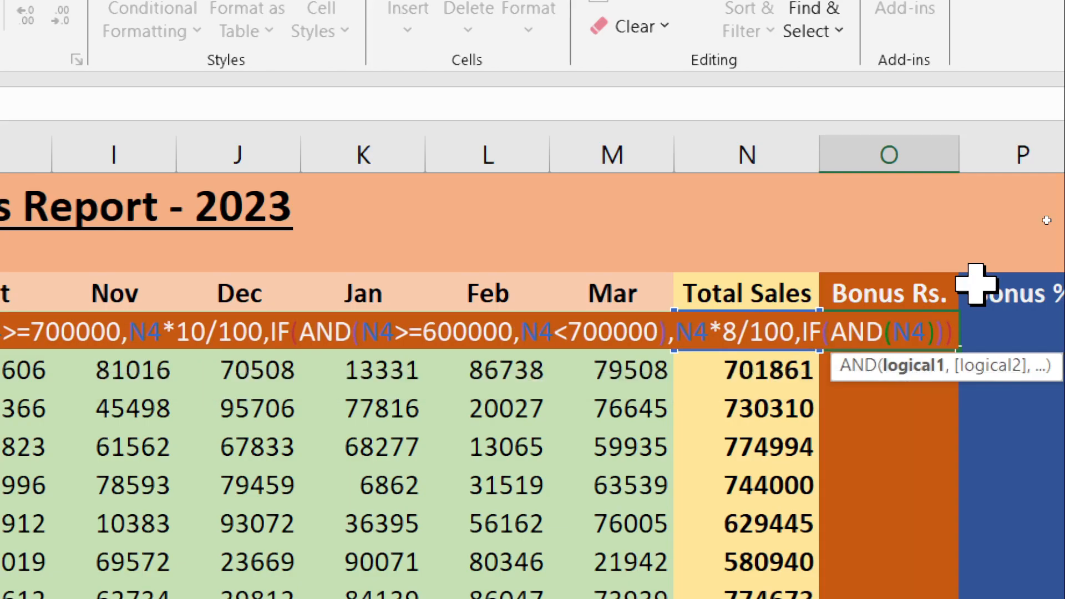
{"action": "type", "text": ">"}
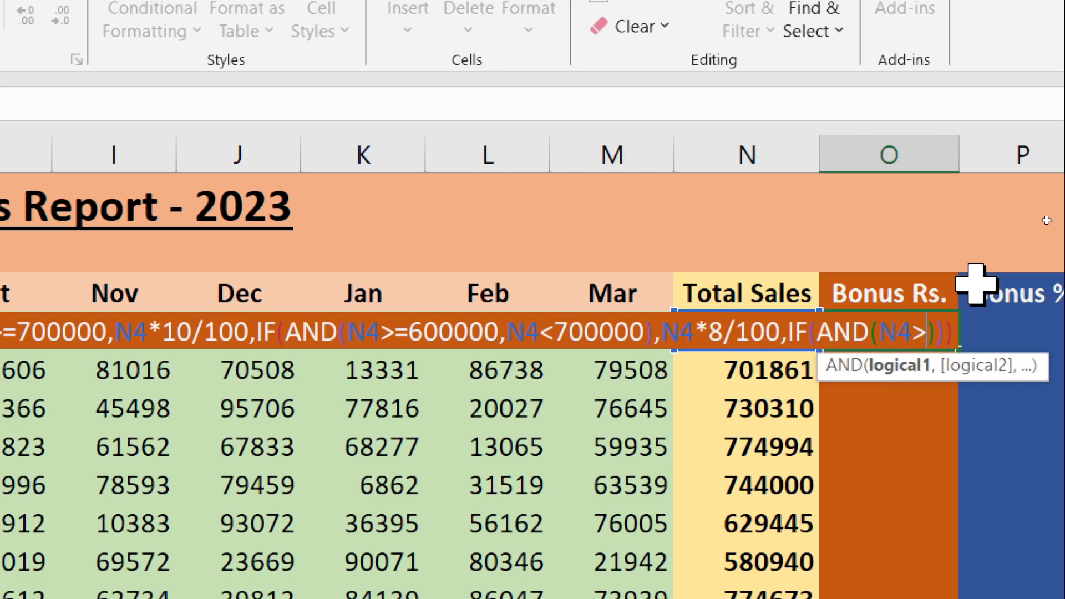
{"action": "type", "text": "5"}
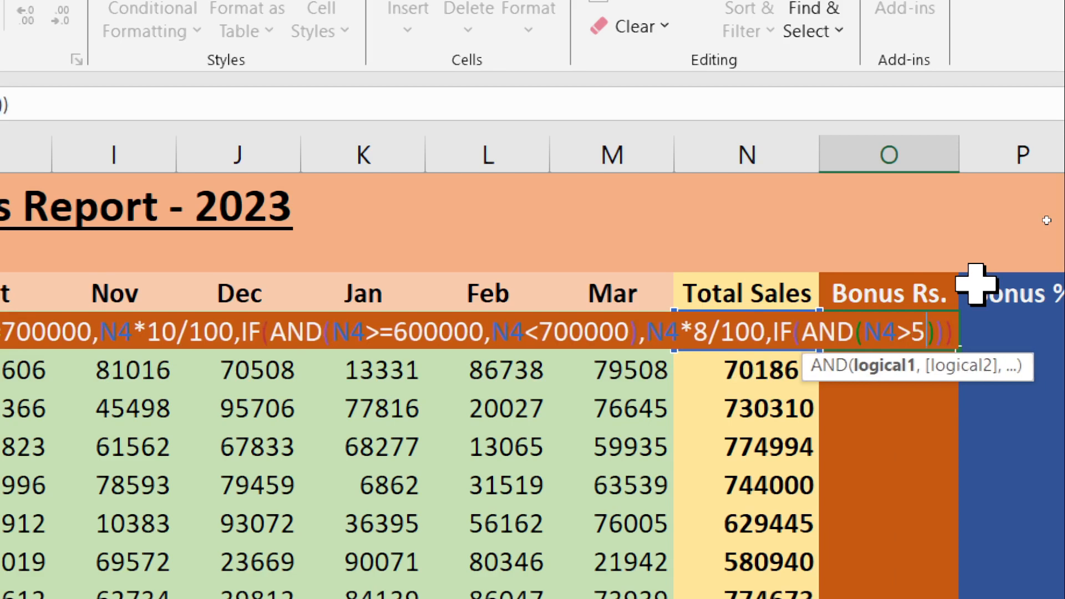
{"action": "type", "text": "00"}
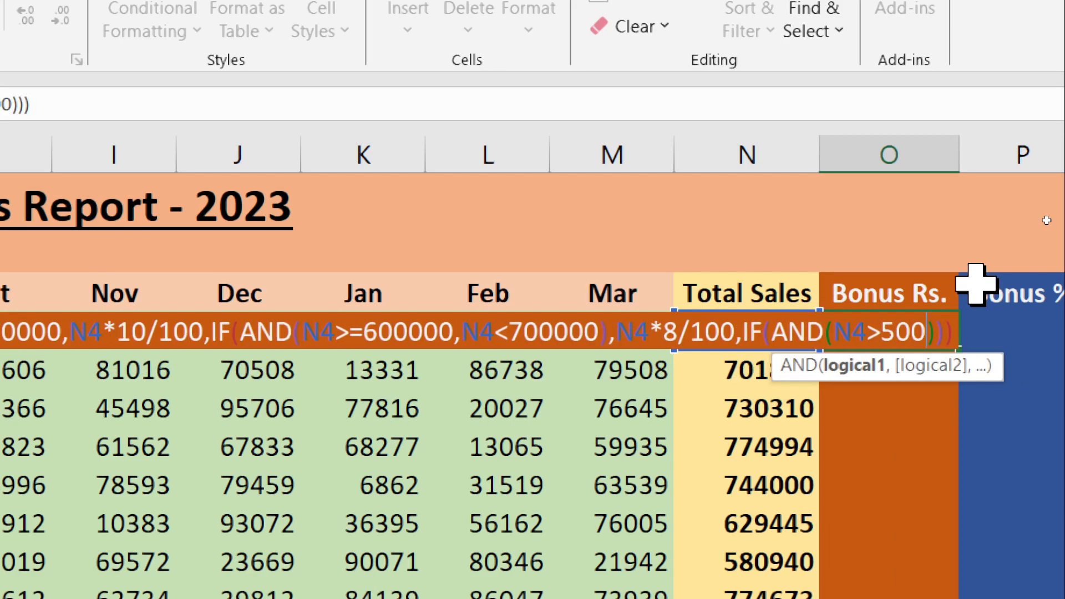
{"action": "key", "text": "BackSpace"}
{"action": "key", "text": "BackSpace"}
{"action": "key", "text": "BackSpace"}
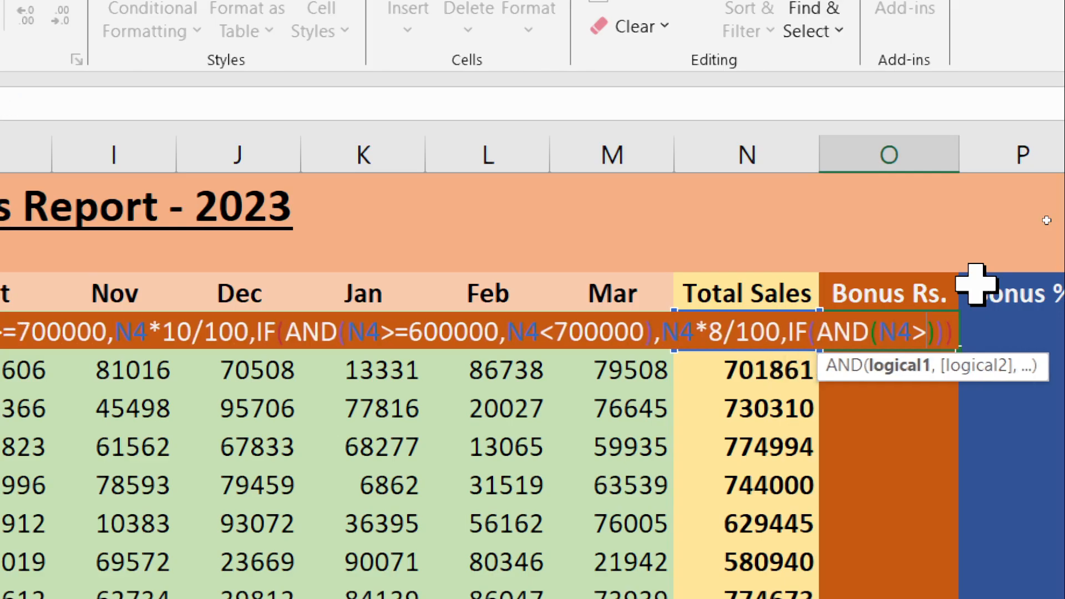
Complete the first condition of the third IF's AND function as N4>=500000
{"action": "type", "text": "="}
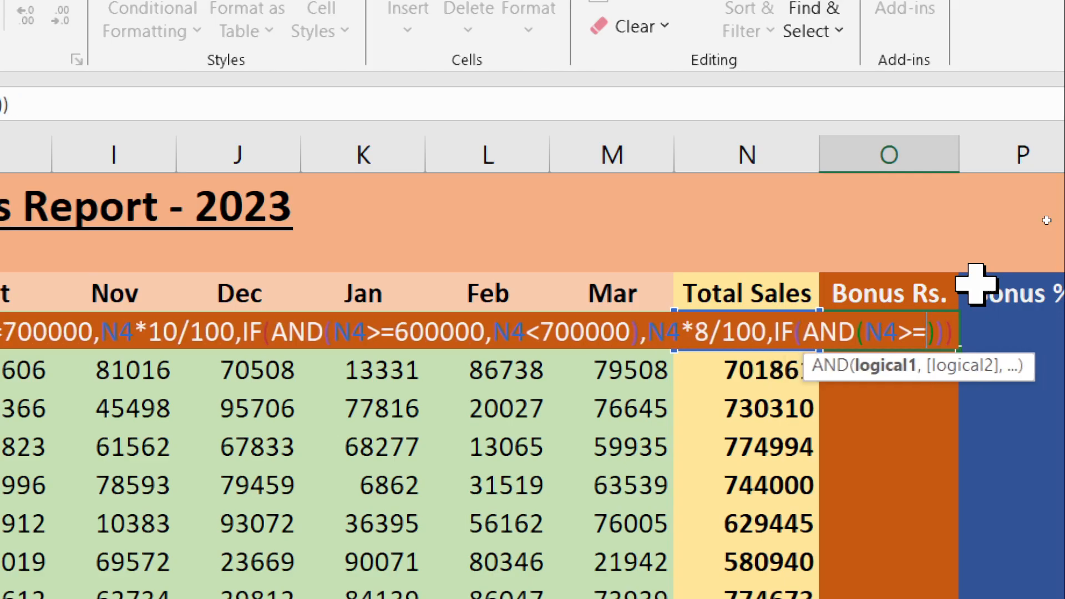
{"action": "type", "text": "5000"}
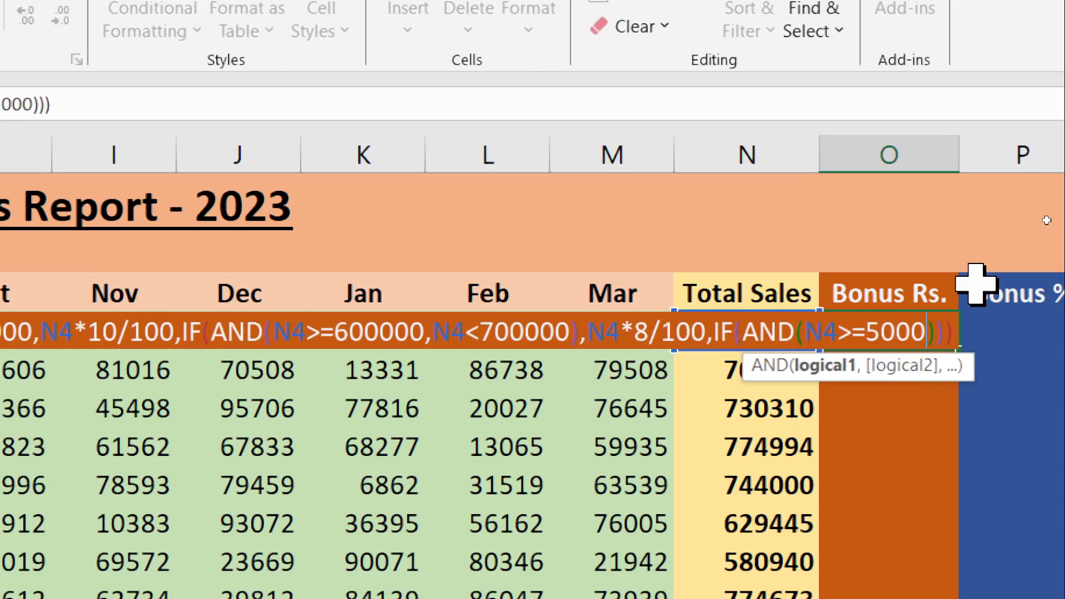
{"action": "type", "text": "00"}
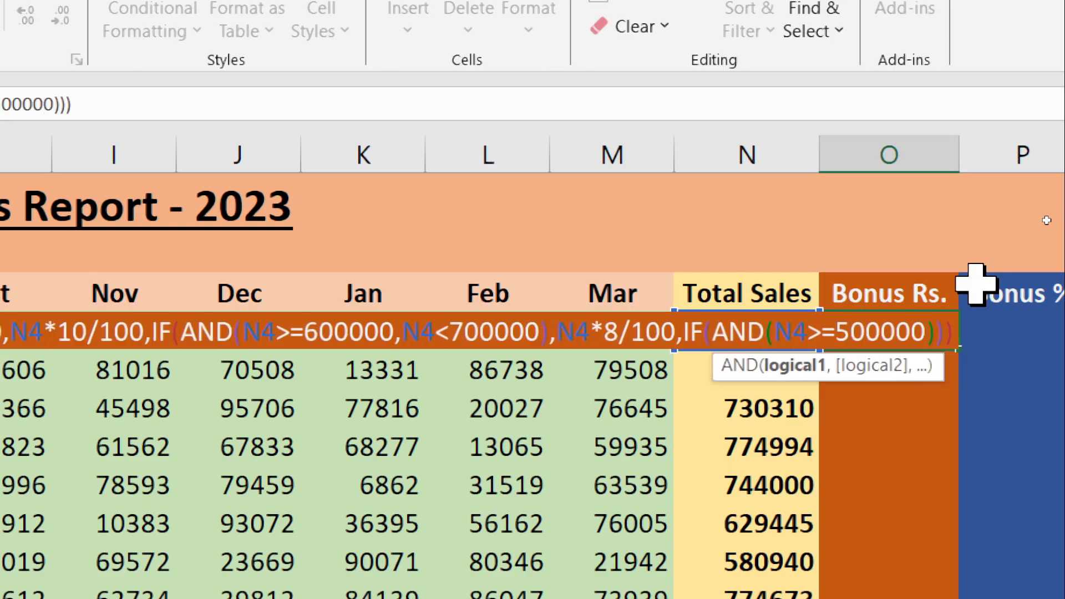
Add N4<600000 as the second condition of the third IF's AND function and close the AND
{"action": "type", "text": ","}
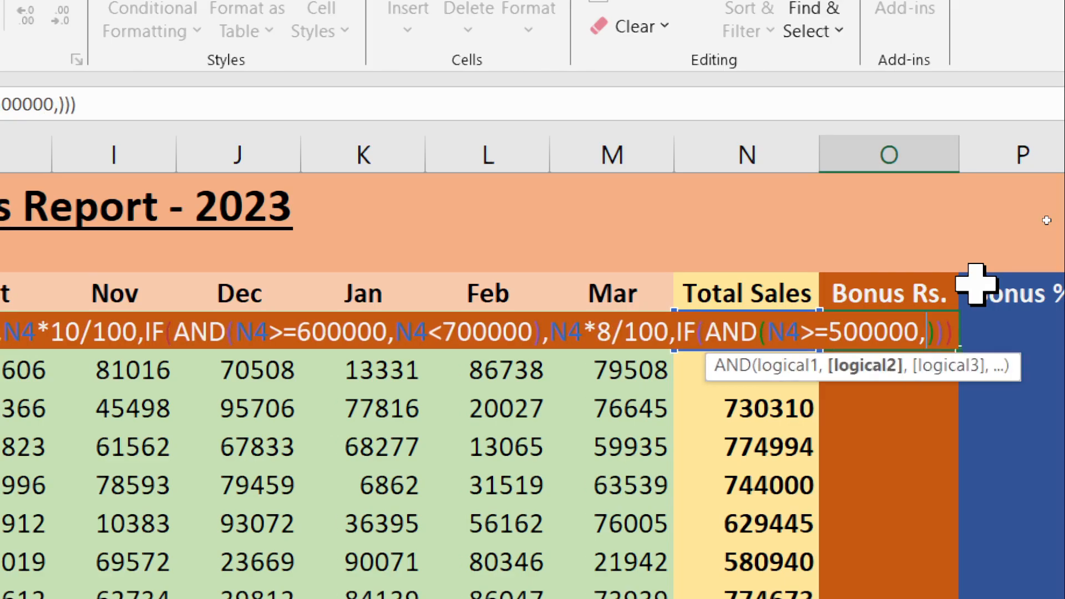
{"action": "type", "text": "N"}
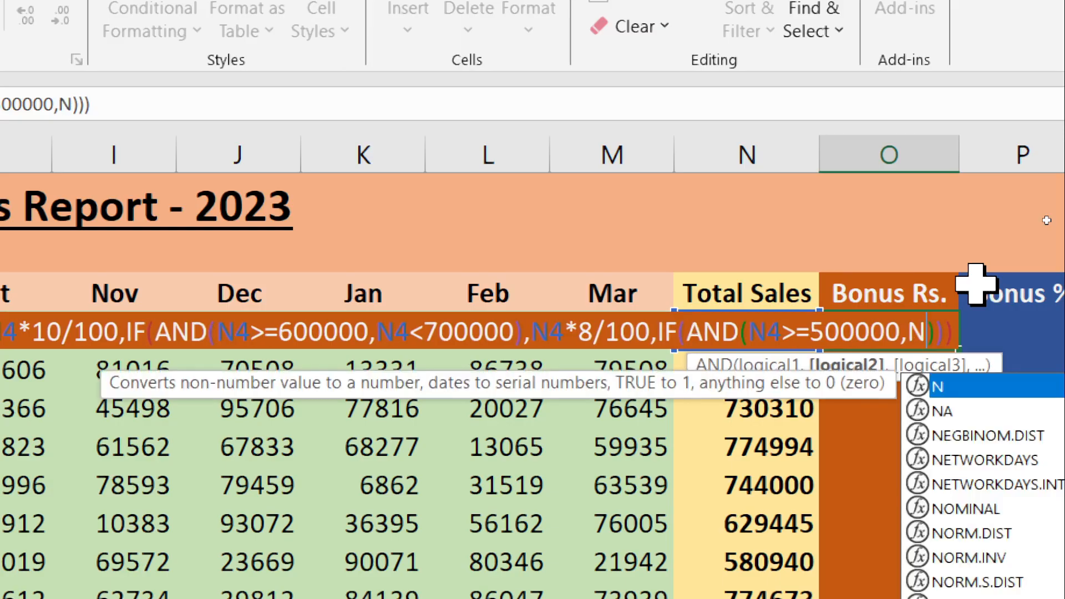
{"action": "type", "text": "4<"}
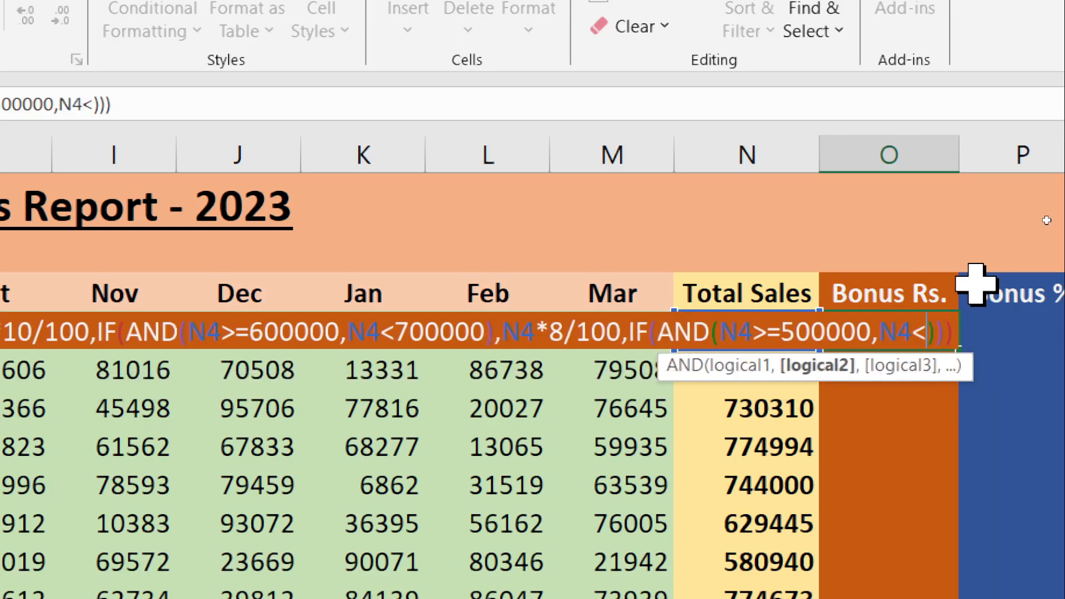
{"action": "type", "text": "6"}
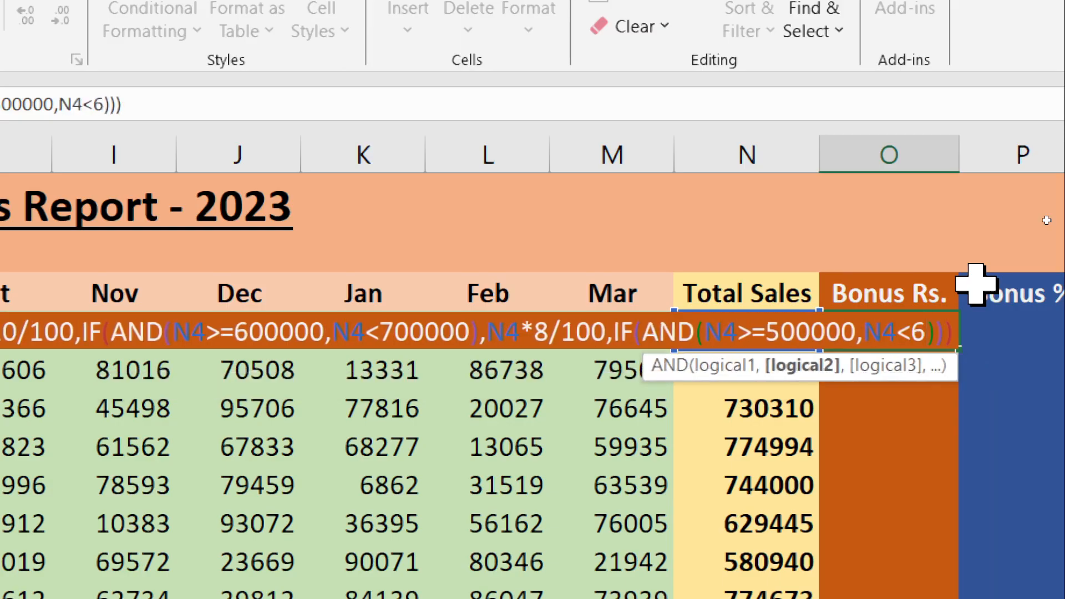
{"action": "type", "text": "0000"}
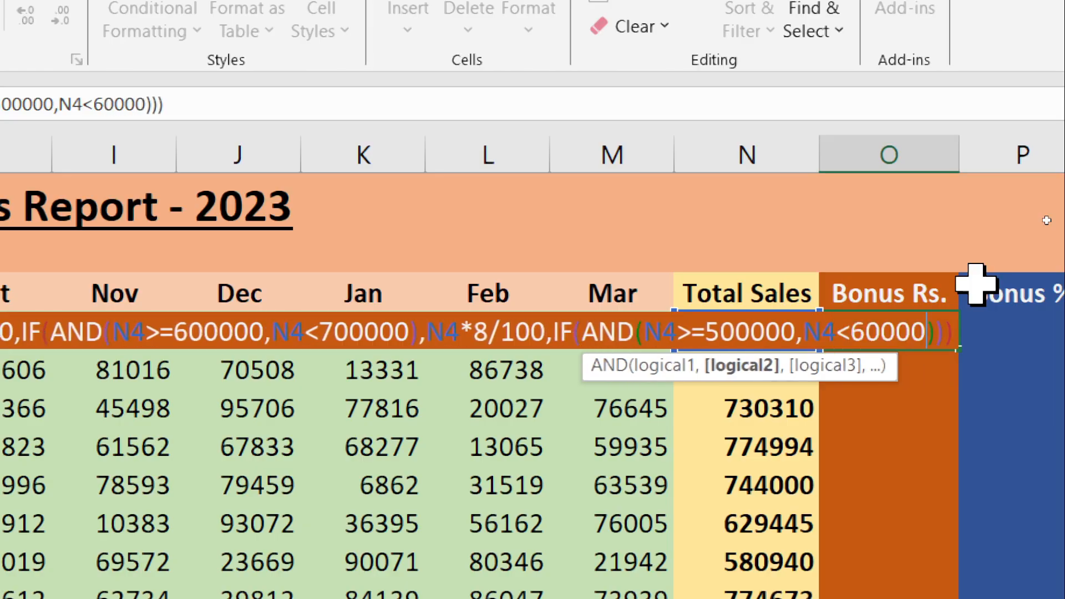
{"action": "type", "text": "0"}
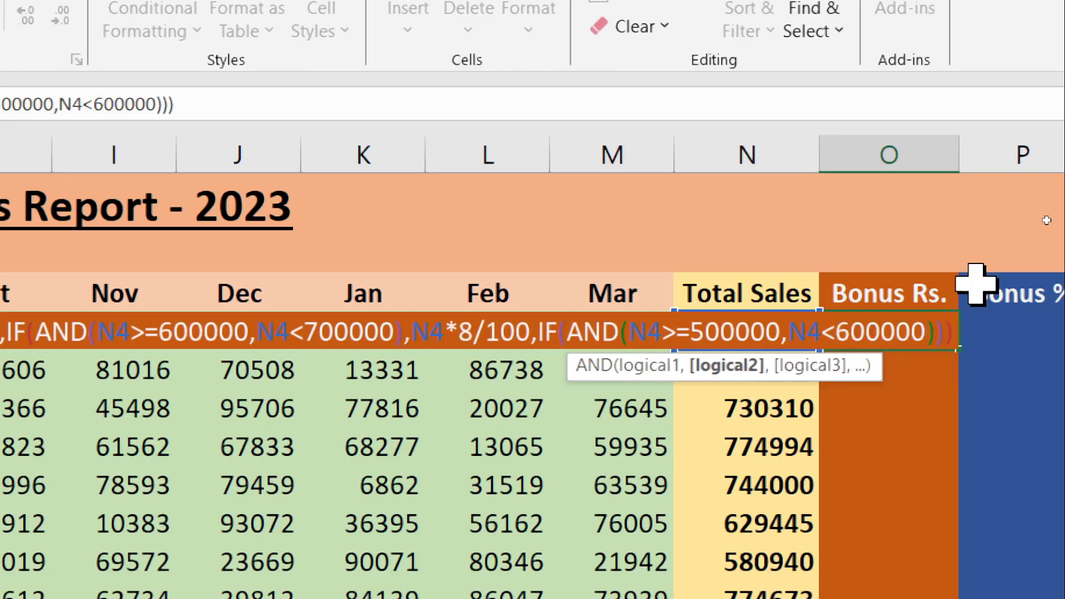
{"action": "type", "text": ")"}
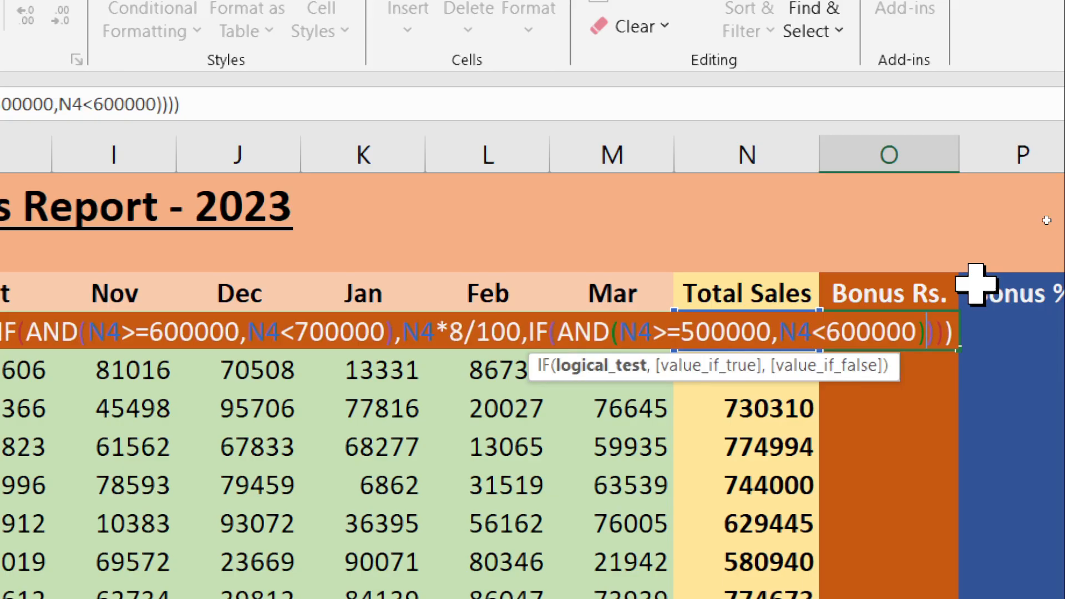
Enter N4*5/100 as the third IF's value if true, giving a 5 percent bonus on total sales
{"action": "type", "text": ",N"}
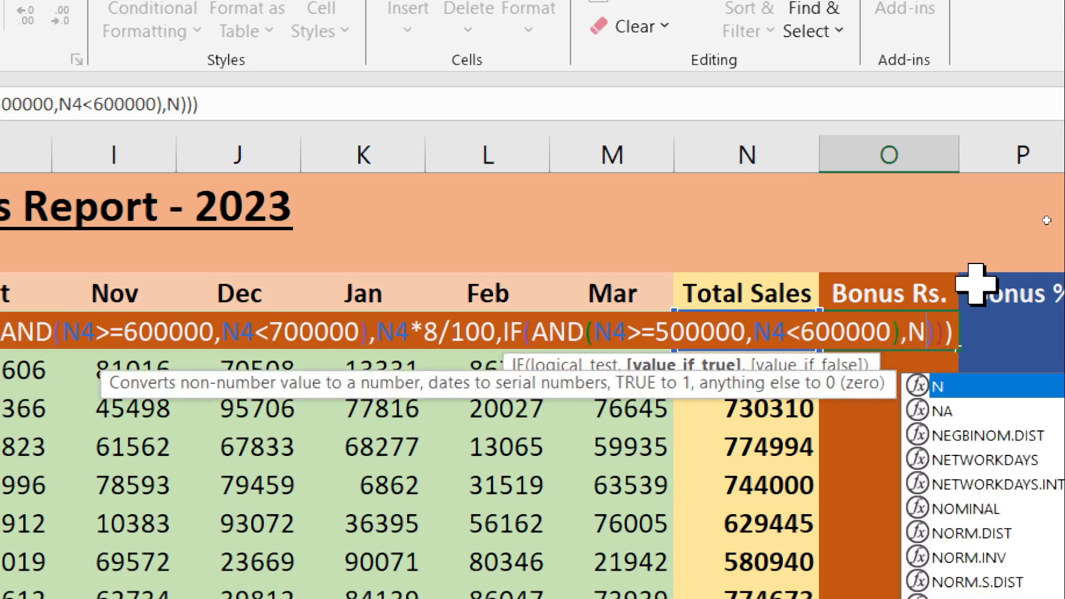
{"action": "type", "text": "4*"}
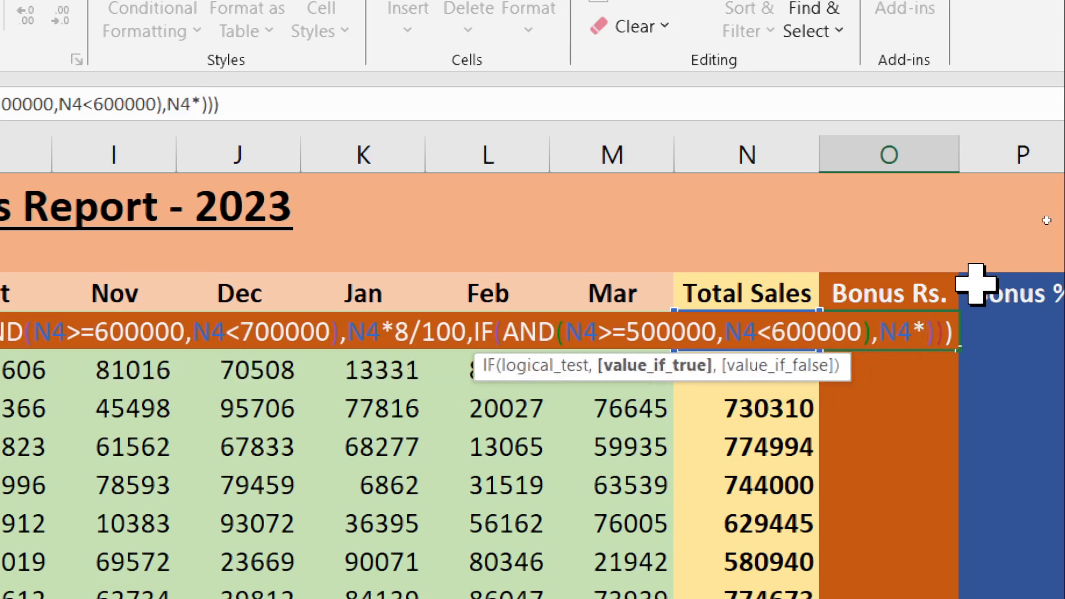
{"action": "type", "text": "5/10"}
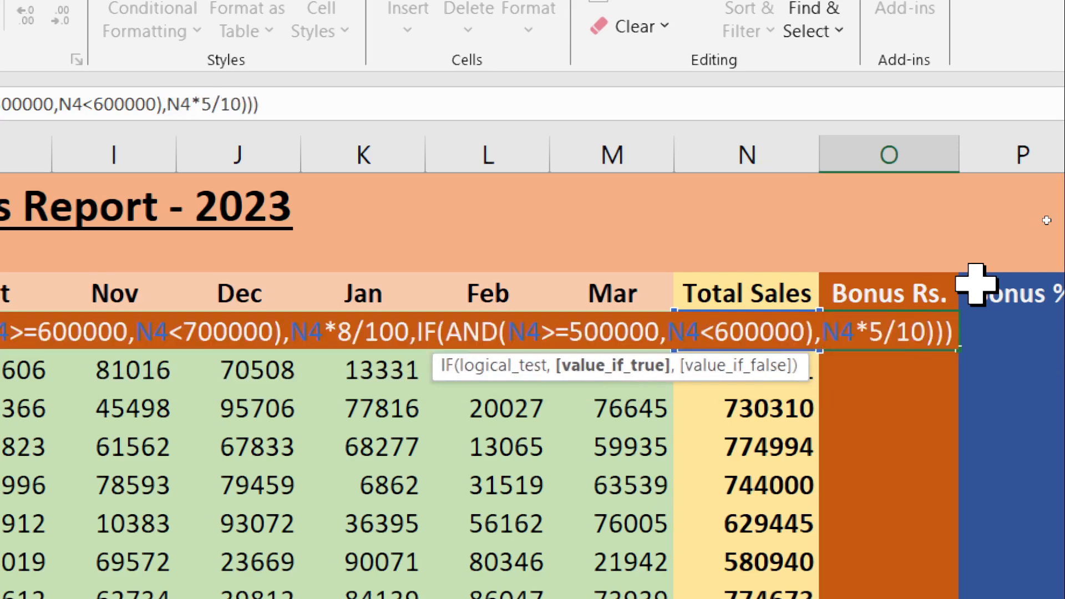
{"action": "type", "text": "0"}
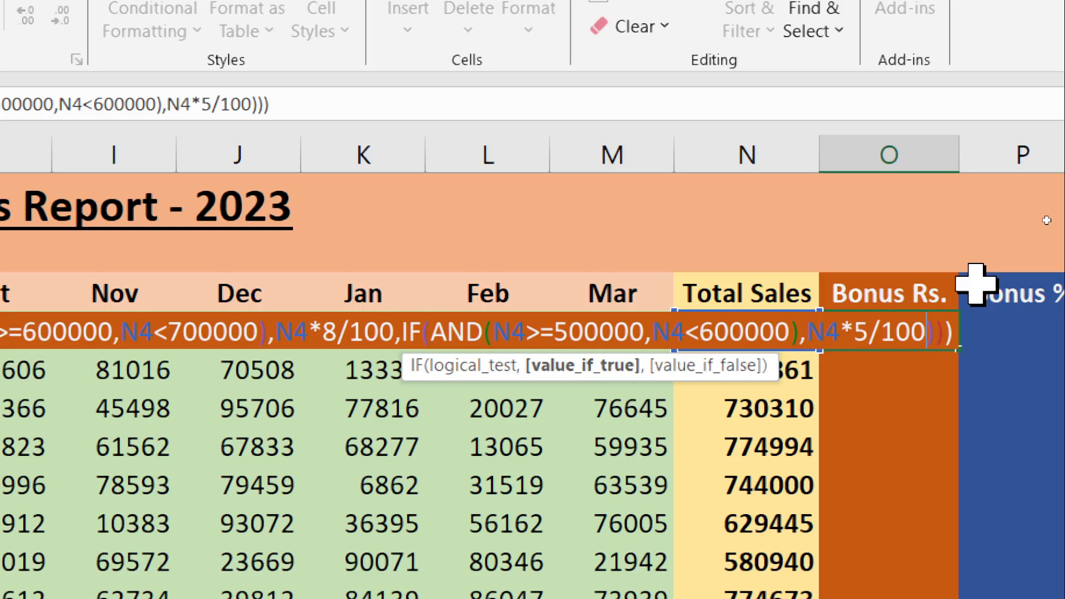
{"action": "type", "text": ")"}
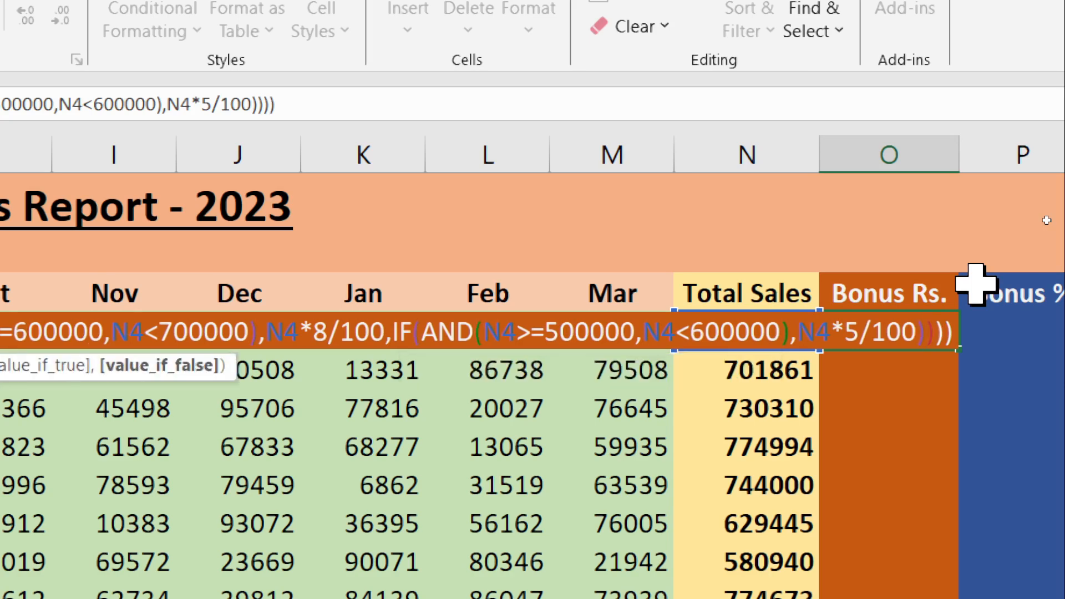
{"action": "key", "text": "BackSpace"}
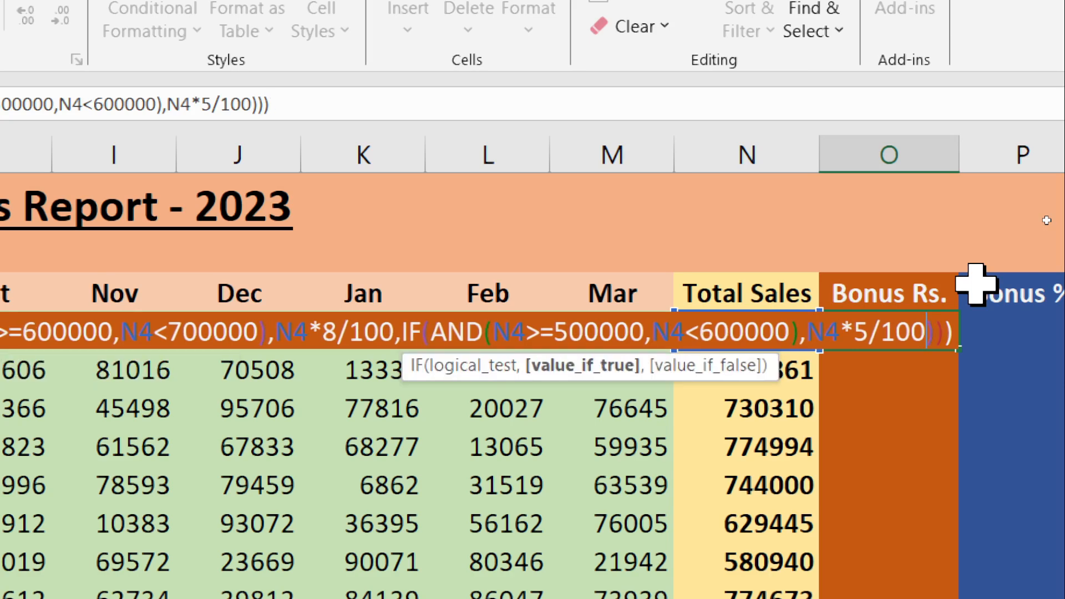
Enter N4*3/100 as the third IF's value if false, commit the bonus formula and reselect O4
{"action": "type", "text": ","}
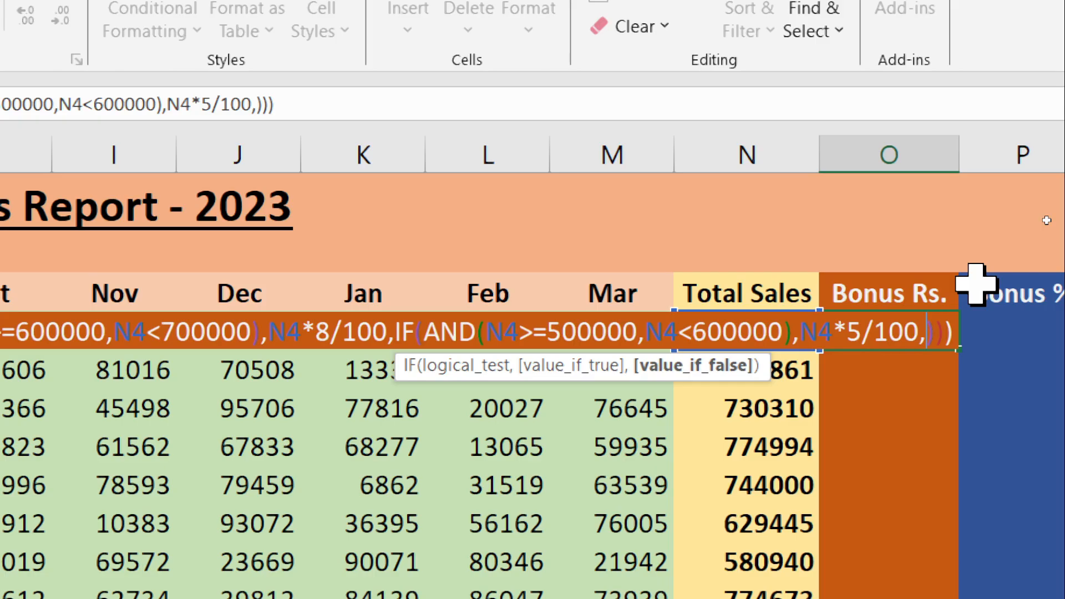
{"action": "type", "text": "N4*"}
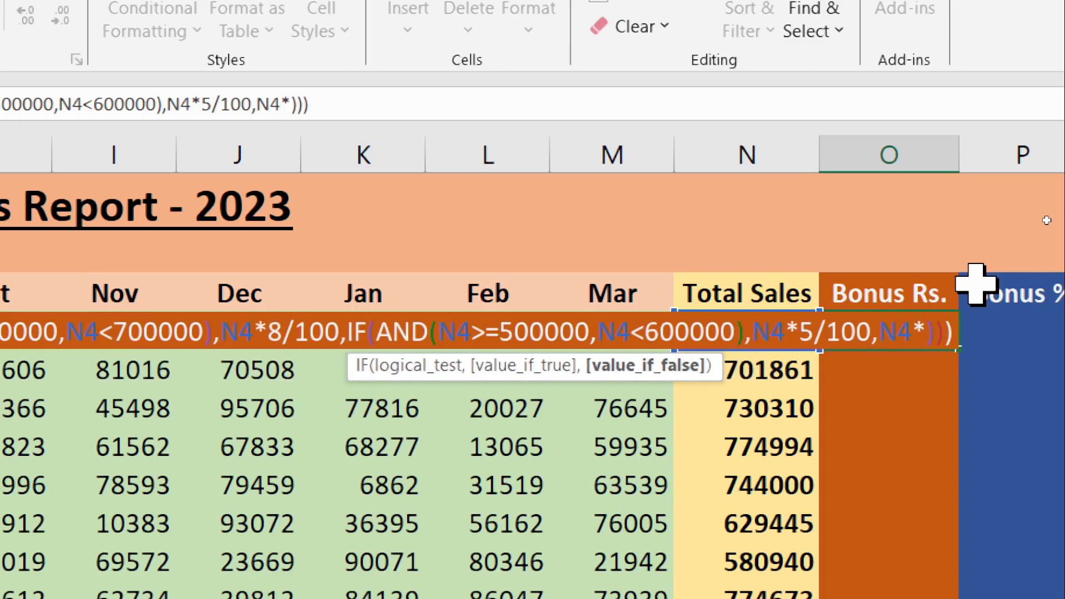
{"action": "type", "text": "3"}
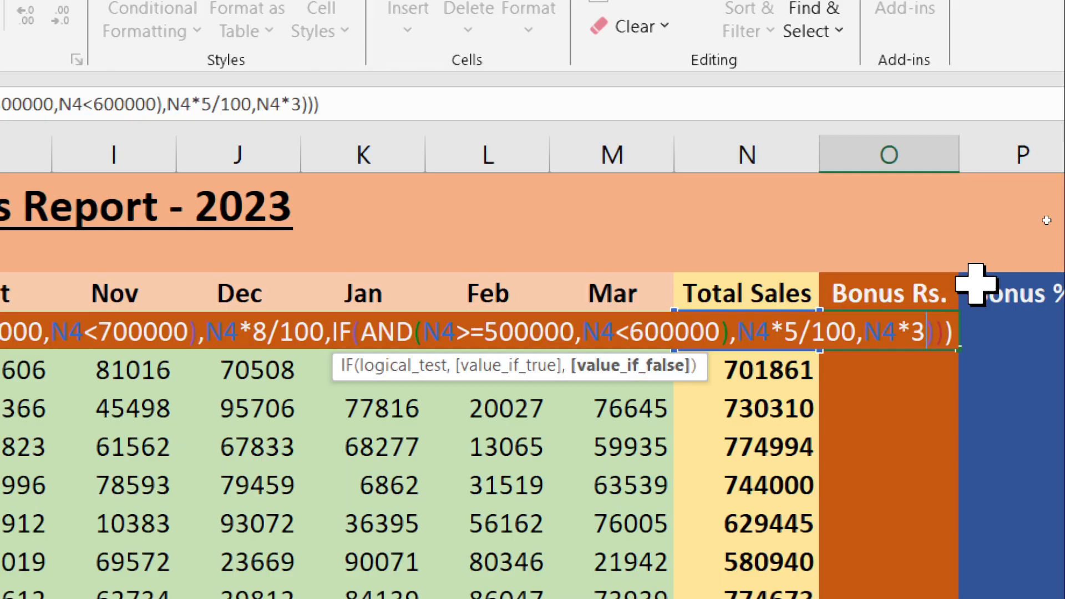
{"action": "type", "text": "/1000"}
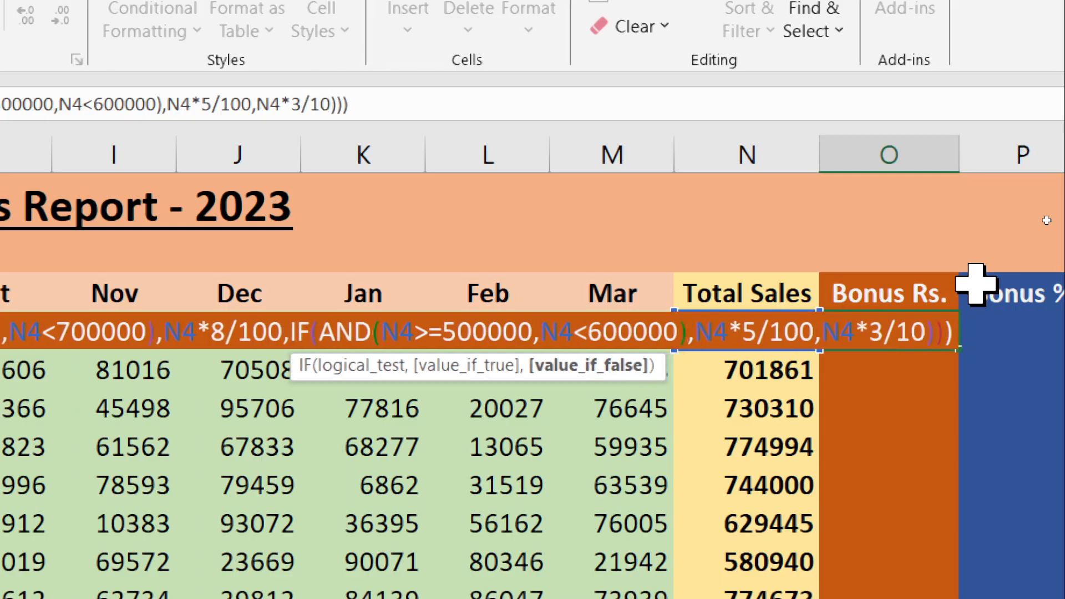
{"action": "key", "text": "BackSpace"}
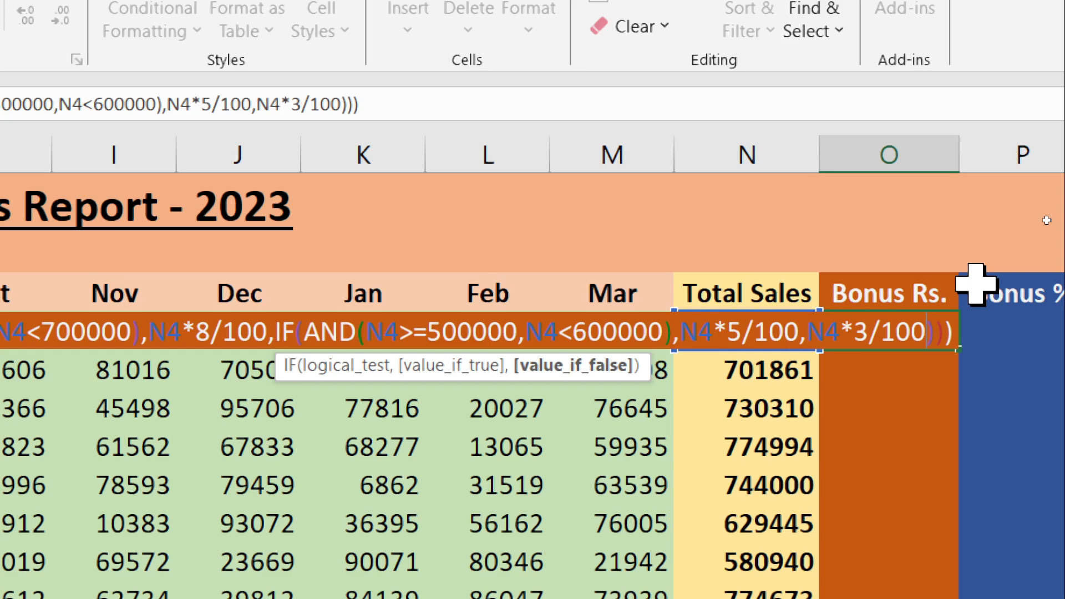
{"action": "key", "text": "ctrl+Return"}
{"action": "key", "text": "Return"}
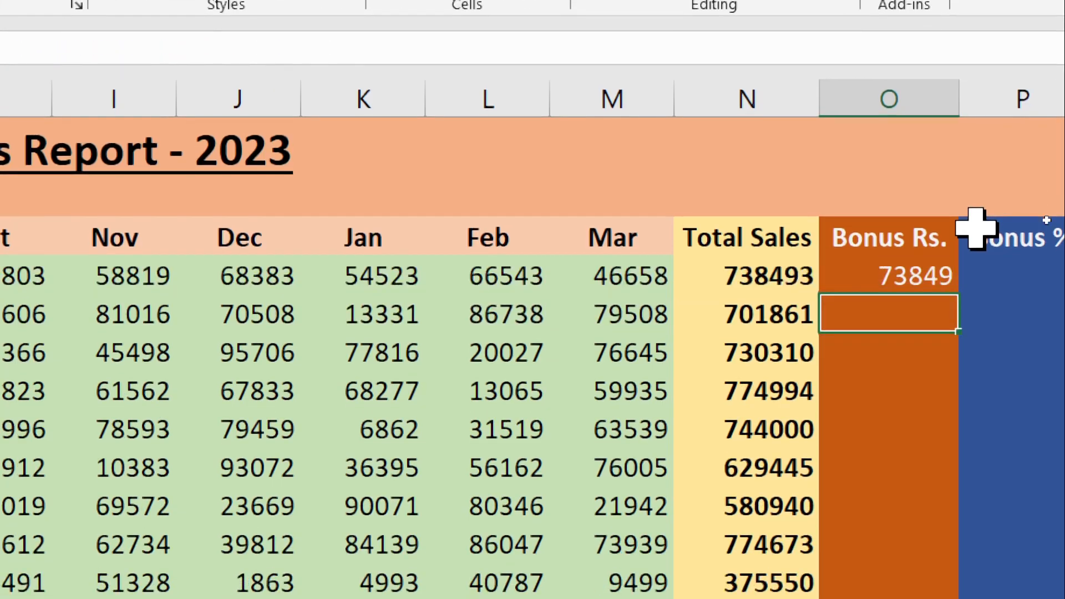
{"action": "key", "text": "Up"}
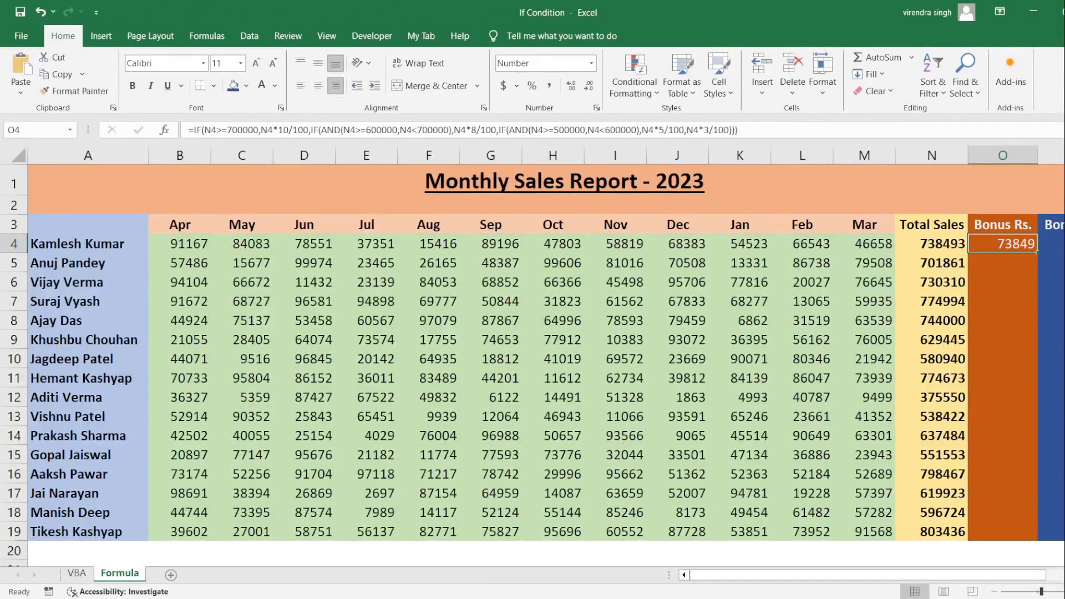
Switch to the indented formula outline in Notepad and examine the outer IF's condition N4>=700000 and its value if true, (N4*10)/100
{"action": "left_click", "coordinate": [468, 597]}
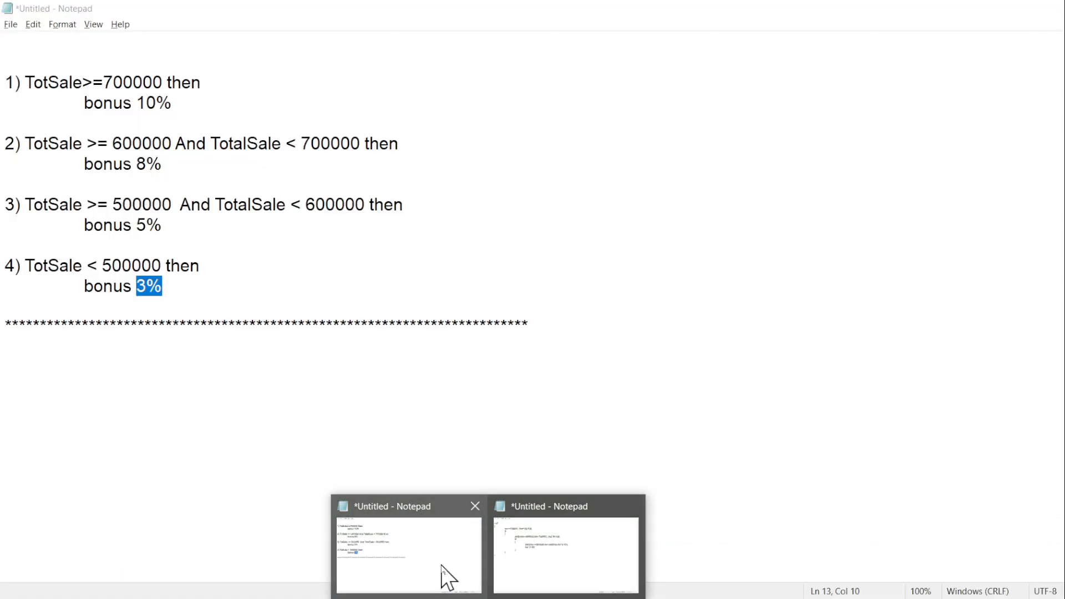
{"action": "mouse_move", "coordinate": [521, 577]}
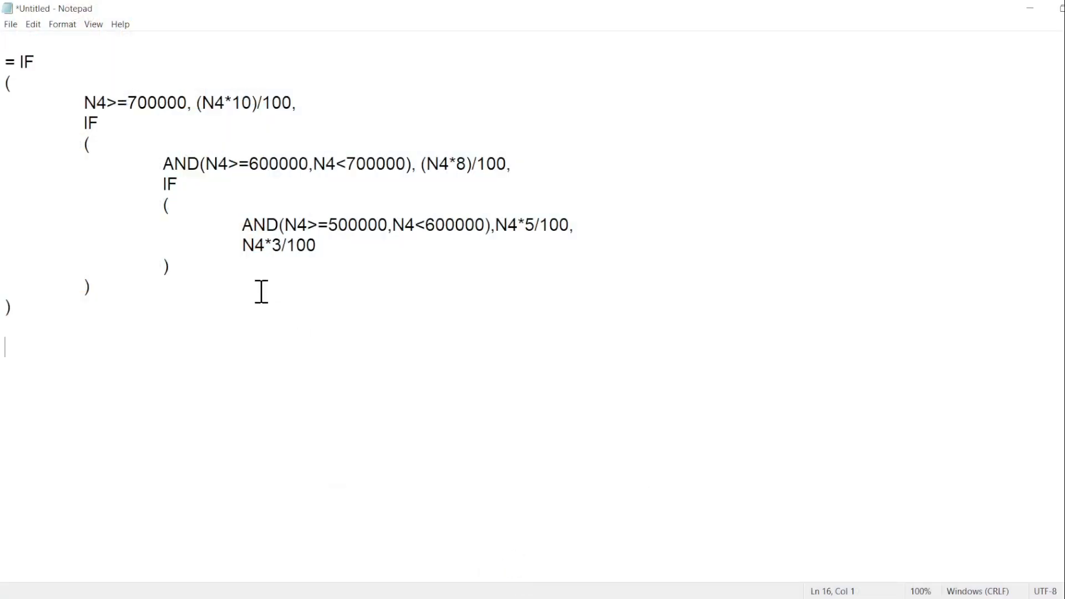
{"action": "left_click_drag", "start_coordinate": [5, 55], "coordinate": [85, 364]}
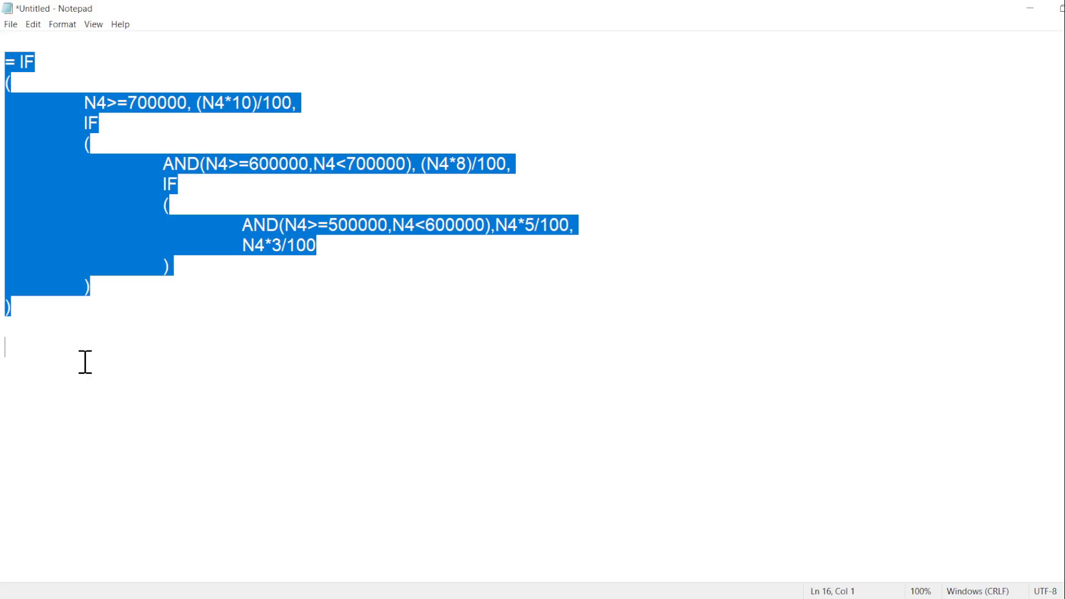
{"action": "left_click", "coordinate": [44, 84]}
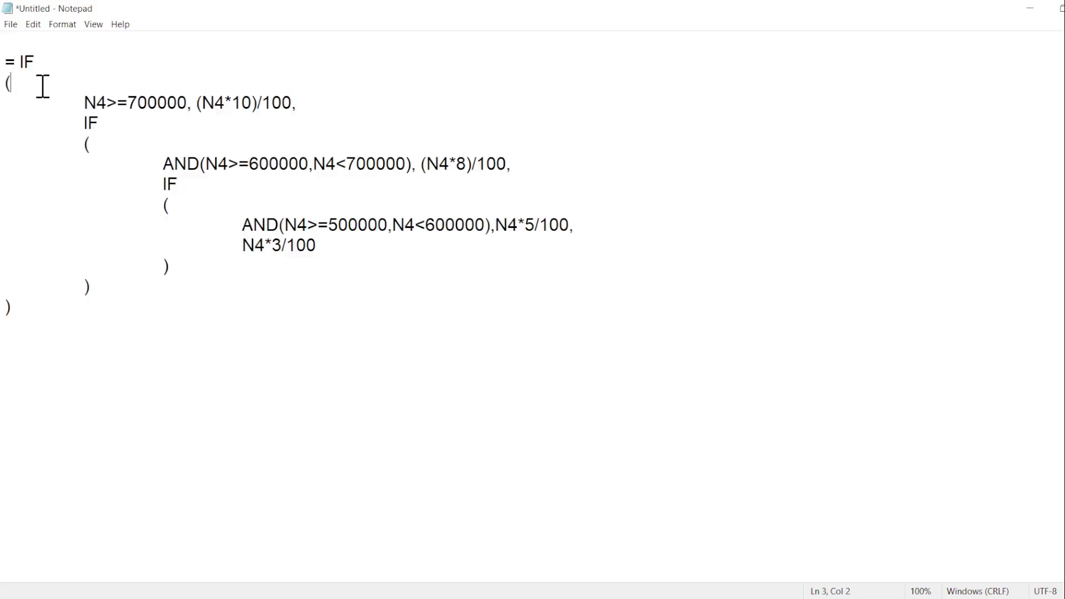
{"action": "left_click_drag", "start_coordinate": [7, 62], "coordinate": [32, 84]}
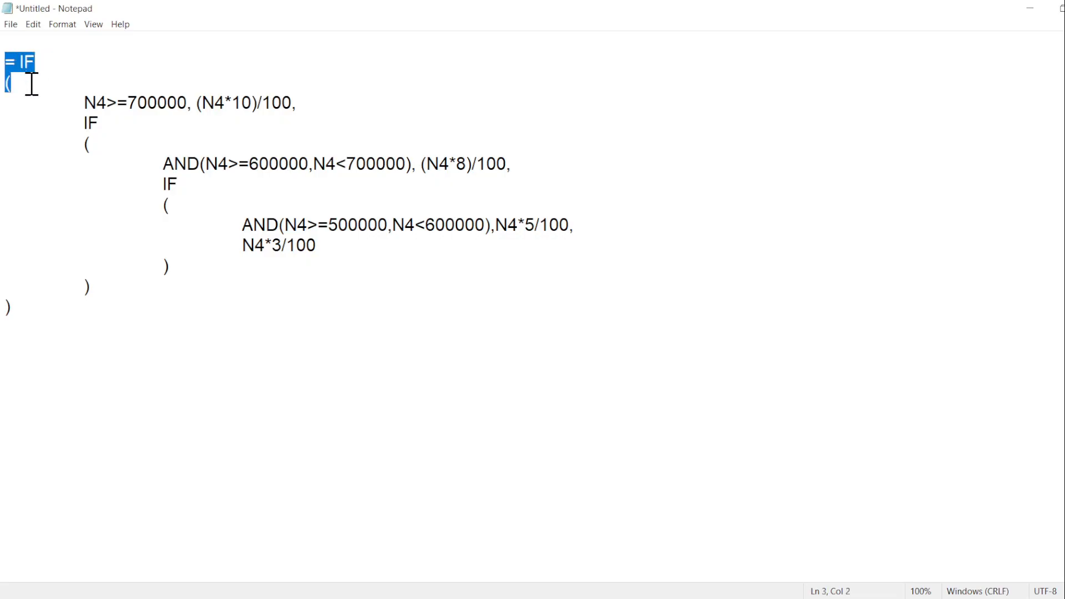
{"action": "left_click", "coordinate": [32, 85]}
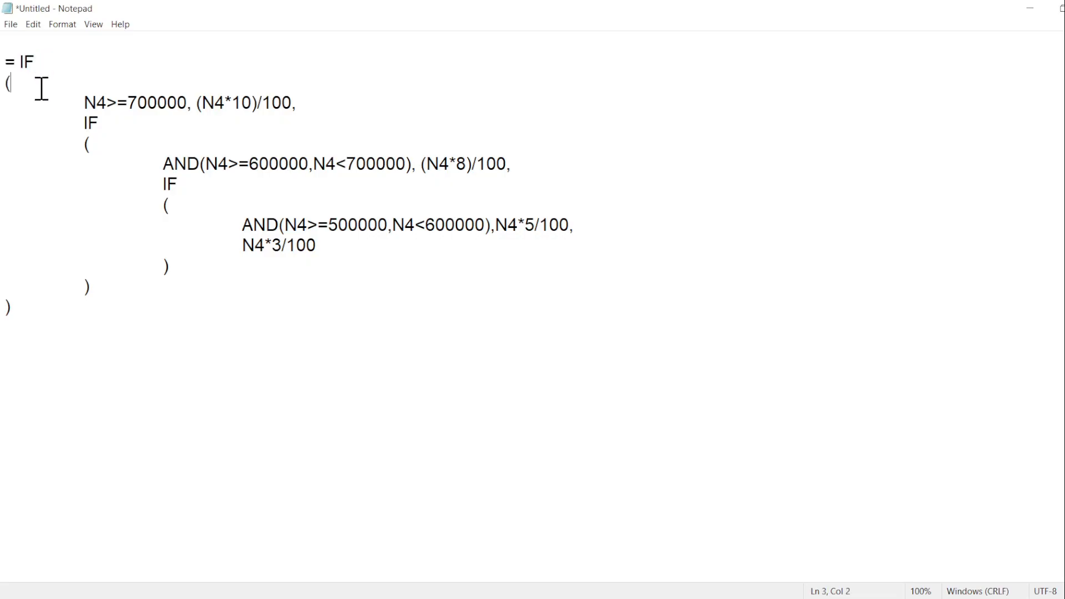
{"action": "left_click_drag", "start_coordinate": [84, 102], "coordinate": [186, 103]}
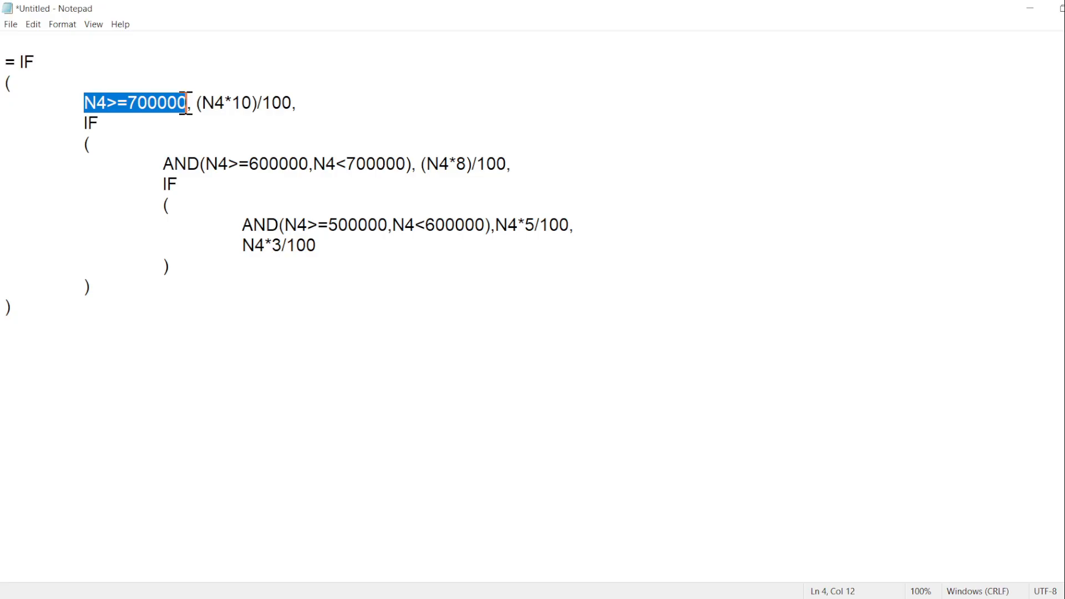
{"action": "left_click", "coordinate": [196, 106]}
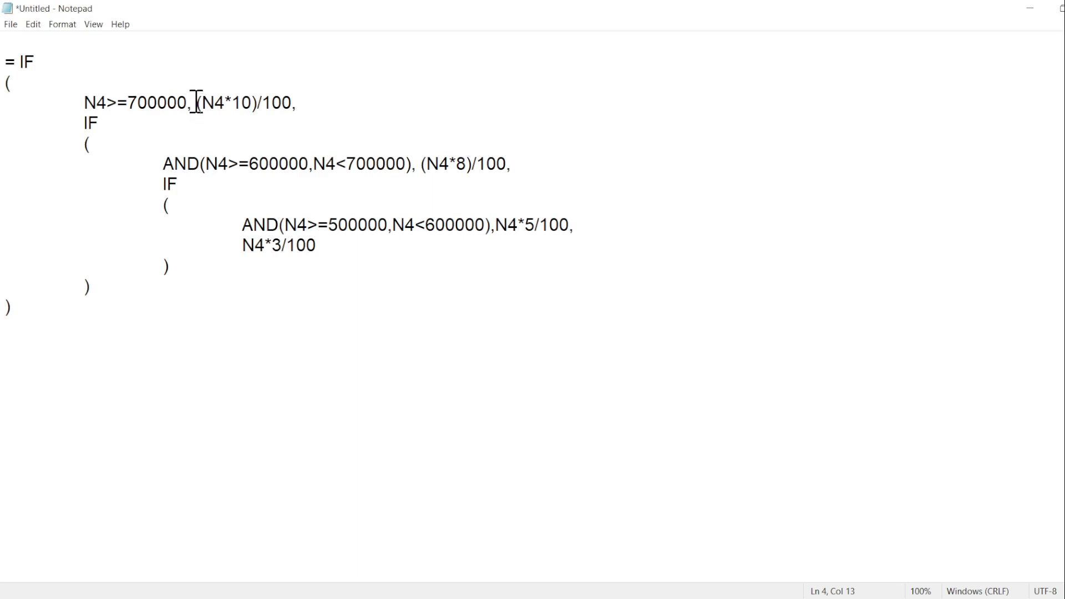
{"action": "left_click_drag", "start_coordinate": [198, 104], "coordinate": [291, 105]}
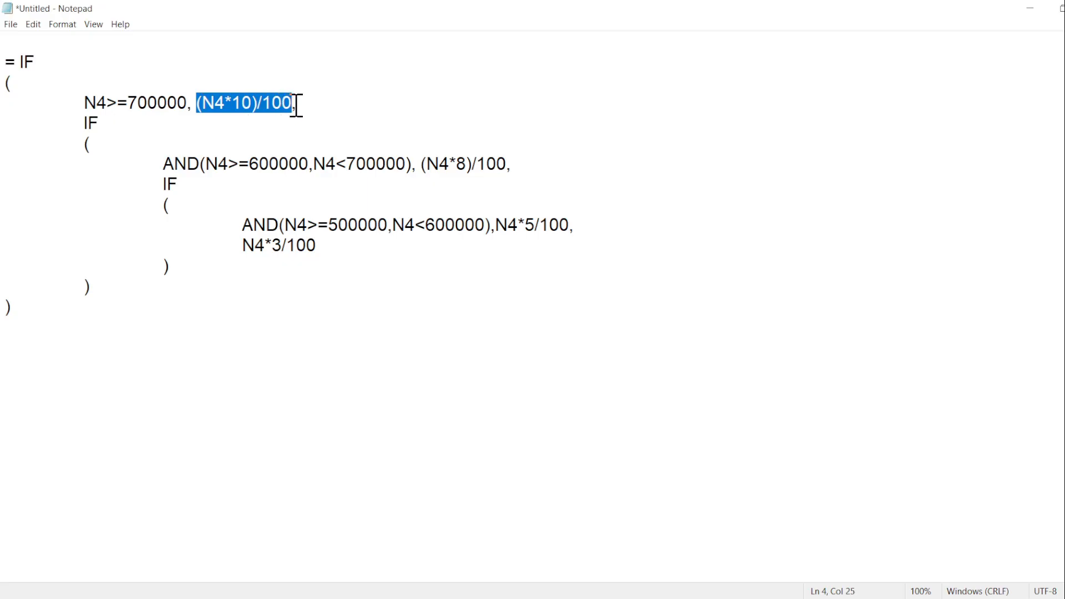
{"action": "left_click", "coordinate": [297, 105]}
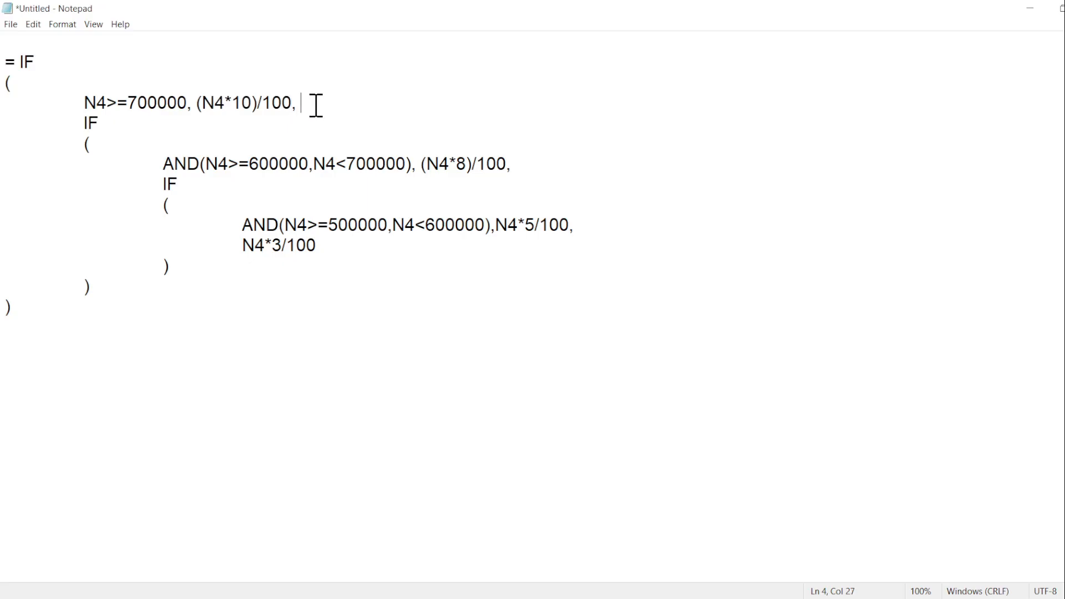
Examine the second IF nested as the outer IF's value if false, with its AND function as the condition
{"action": "double_click", "coordinate": [84, 121]}
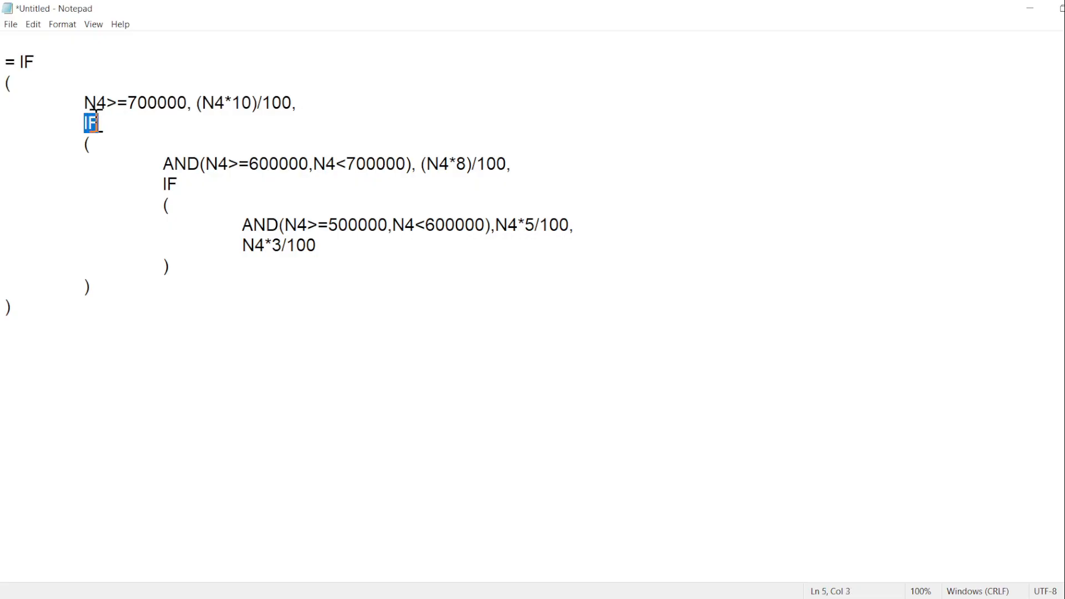
{"action": "left_click", "coordinate": [126, 105]}
{"action": "left_click_drag", "start_coordinate": [84, 105], "coordinate": [188, 102]}
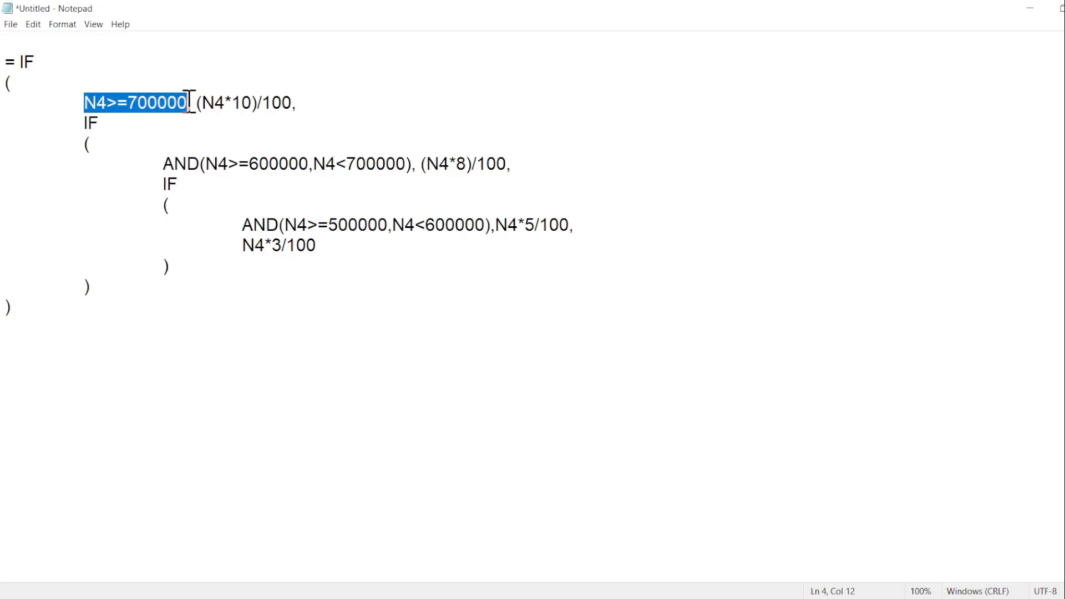
{"action": "left_click_drag", "start_coordinate": [84, 123], "coordinate": [89, 146]}
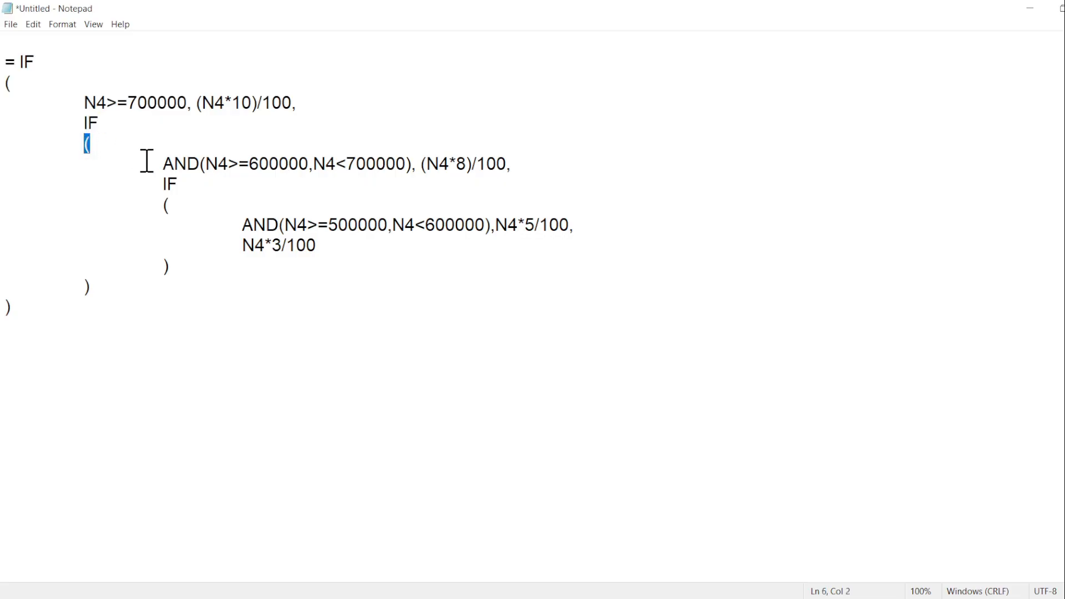
{"action": "left_click_drag", "start_coordinate": [164, 163], "coordinate": [414, 161]}
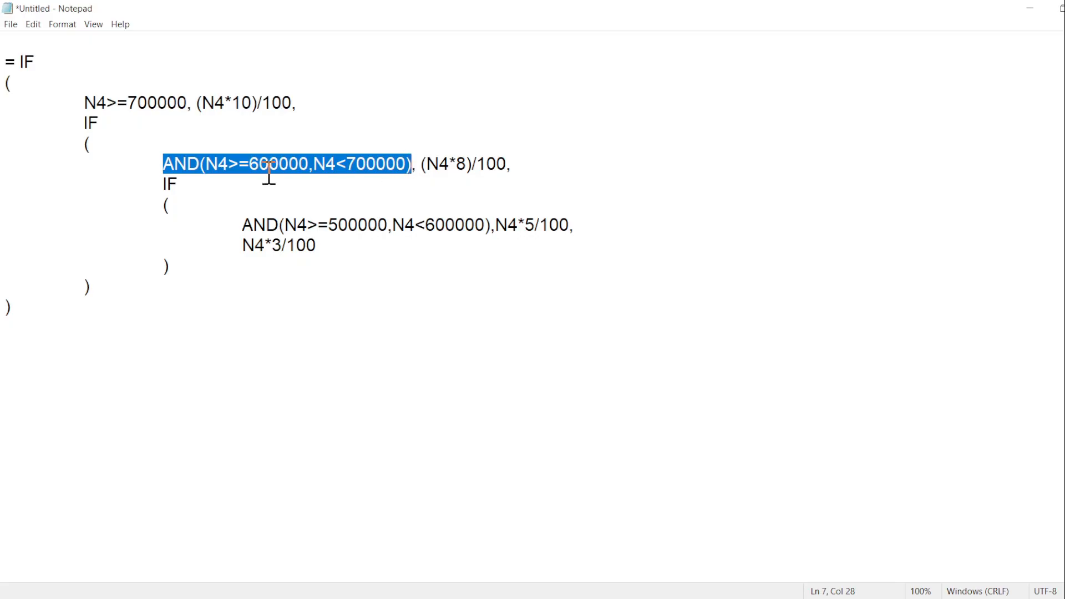
{"action": "left_click", "coordinate": [238, 156]}
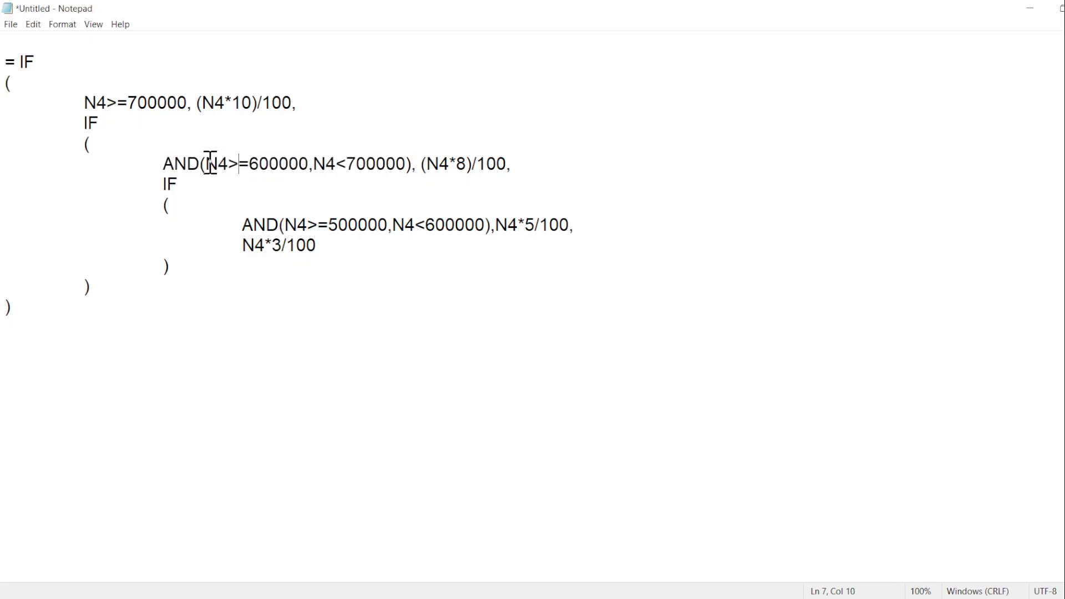
Examine the second IF's AND conditions N4>=600000 and N4<700000, and its value if true, (N4*8)/100
{"action": "left_click_drag", "start_coordinate": [208, 162], "coordinate": [409, 165]}
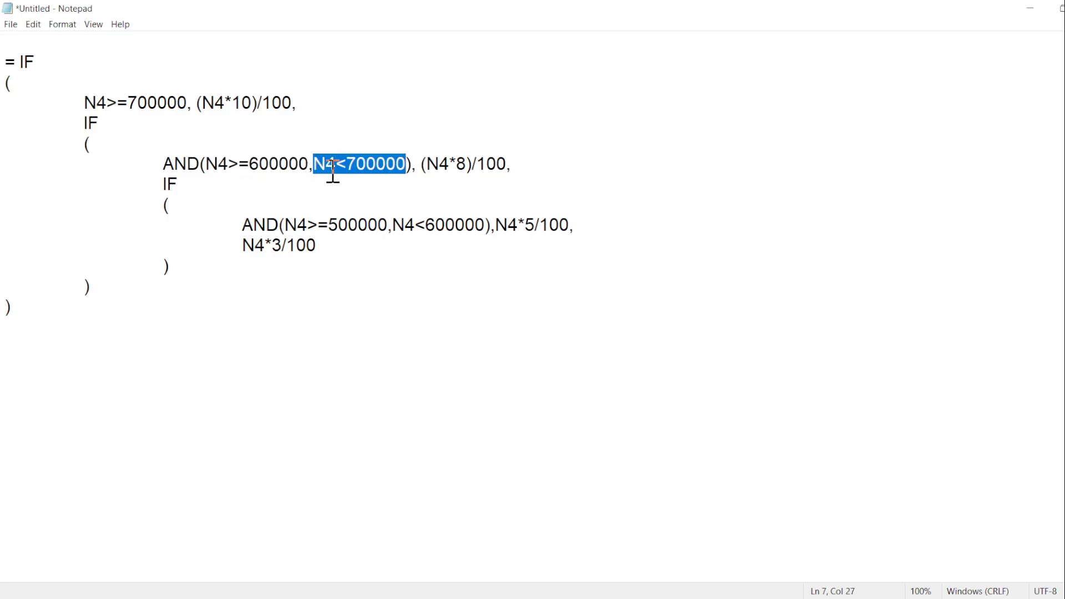
{"action": "left_click", "coordinate": [207, 166]}
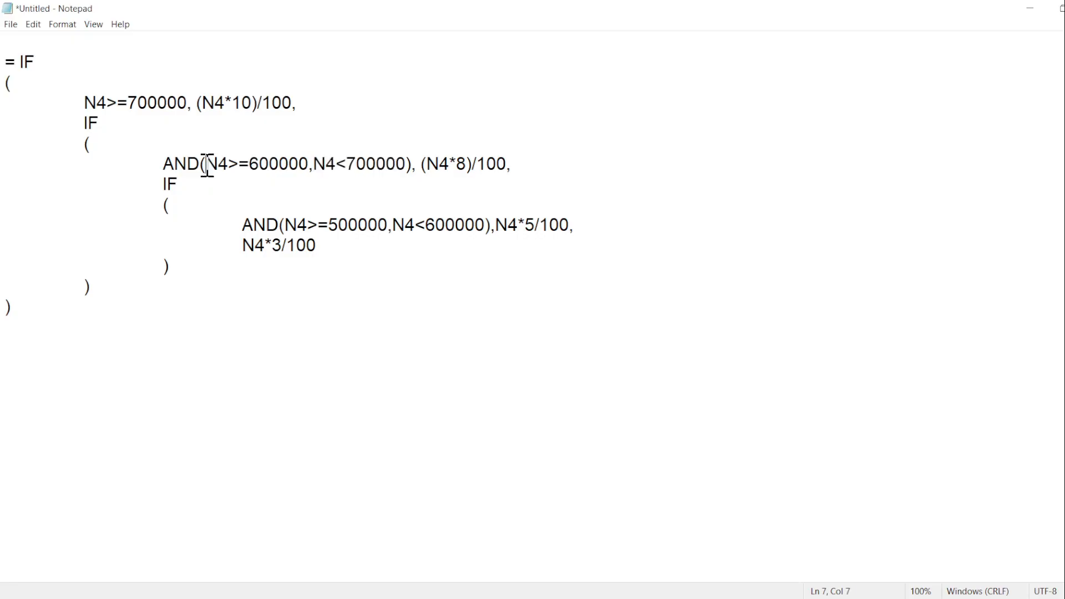
{"action": "left_click_drag", "start_coordinate": [208, 165], "coordinate": [308, 164]}
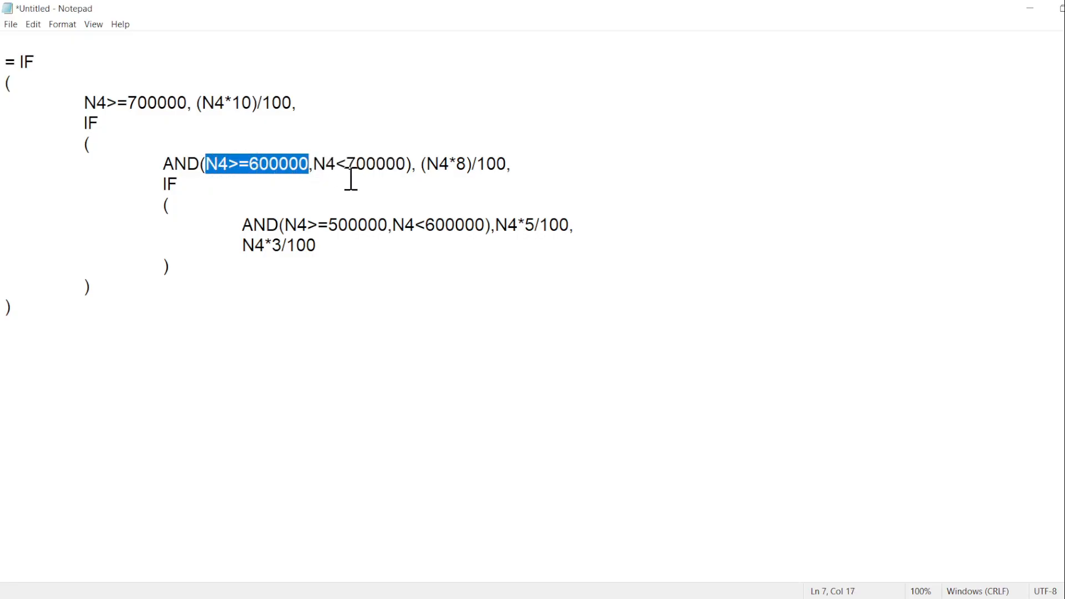
{"action": "left_click", "coordinate": [315, 163]}
{"action": "left_click_drag", "start_coordinate": [315, 163], "coordinate": [405, 164]}
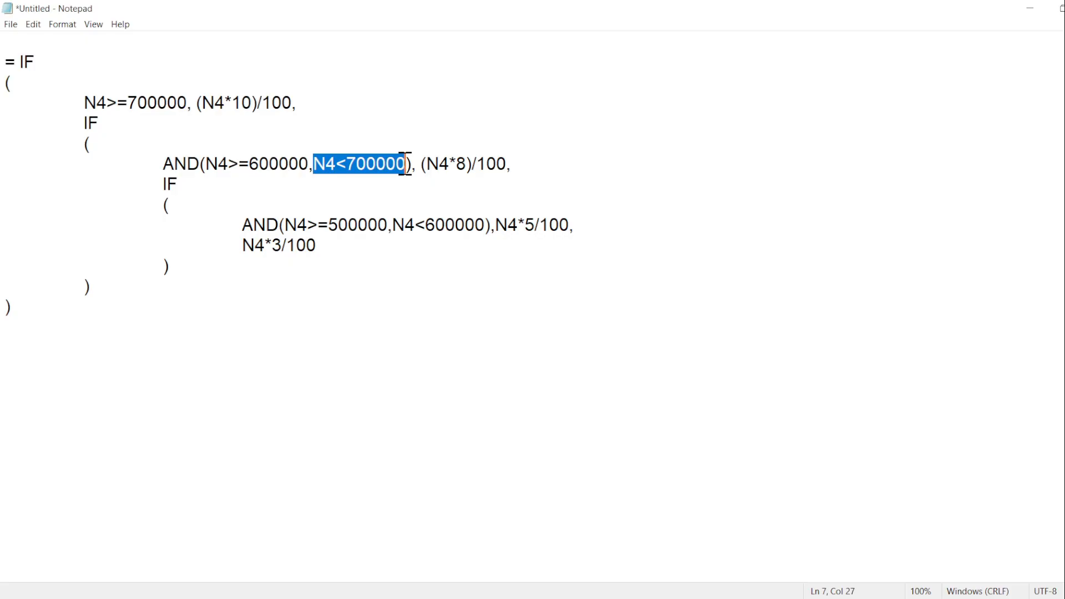
{"action": "left_click_drag", "start_coordinate": [421, 163], "coordinate": [508, 164]}
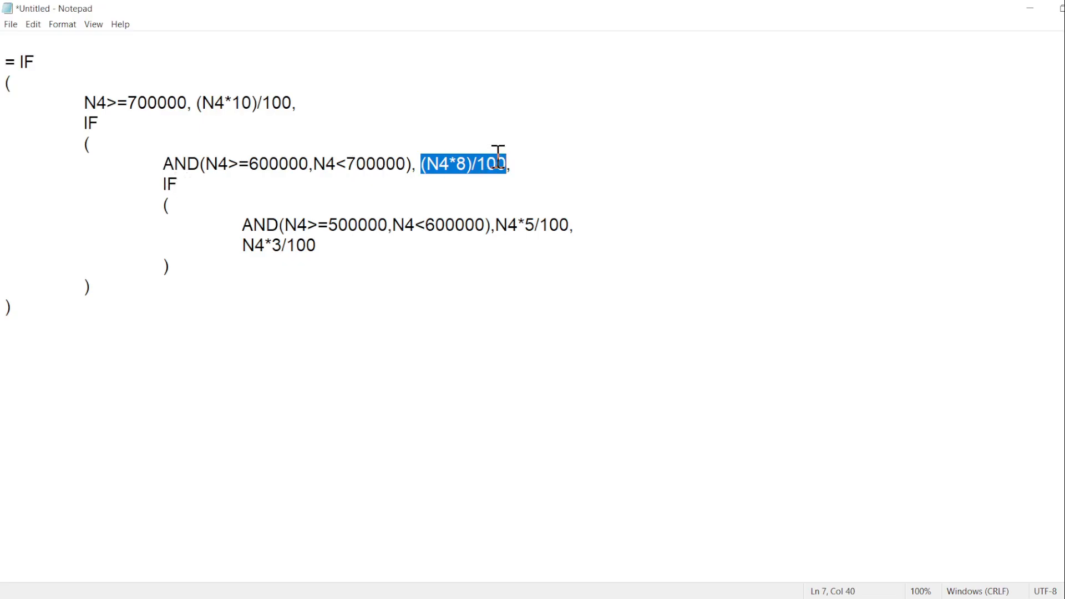
{"action": "left_click", "coordinate": [370, 164]}
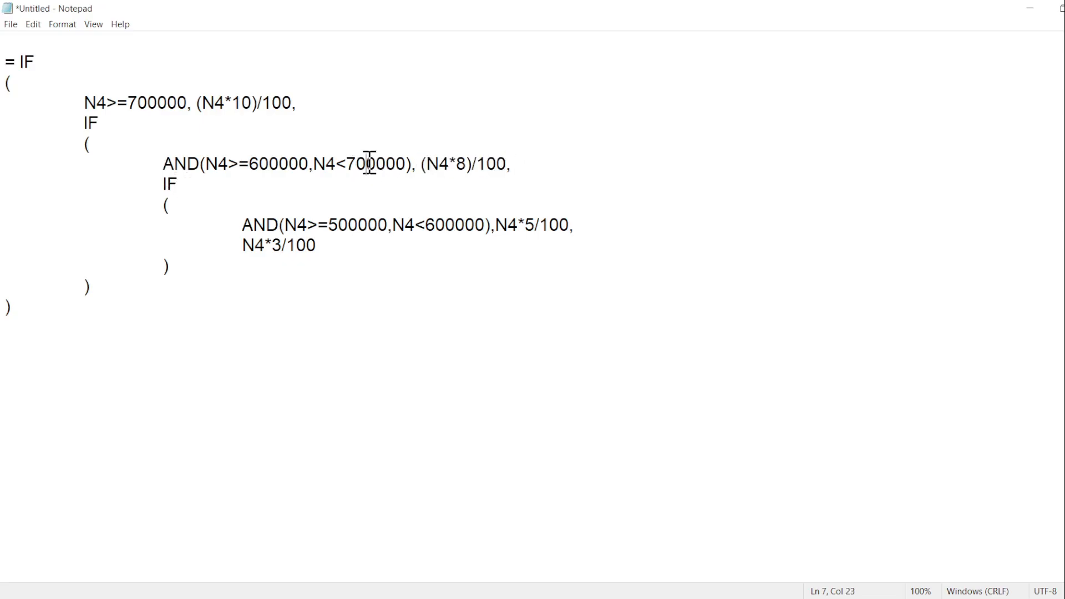
{"action": "left_click", "coordinate": [510, 167]}
{"action": "key", "text": "Right"}
Examine the third IF's condition AND(N4>=500000,N4<600000) and its value if true, N4*5/100
{"action": "left_click_drag", "start_coordinate": [163, 185], "coordinate": [189, 202]}
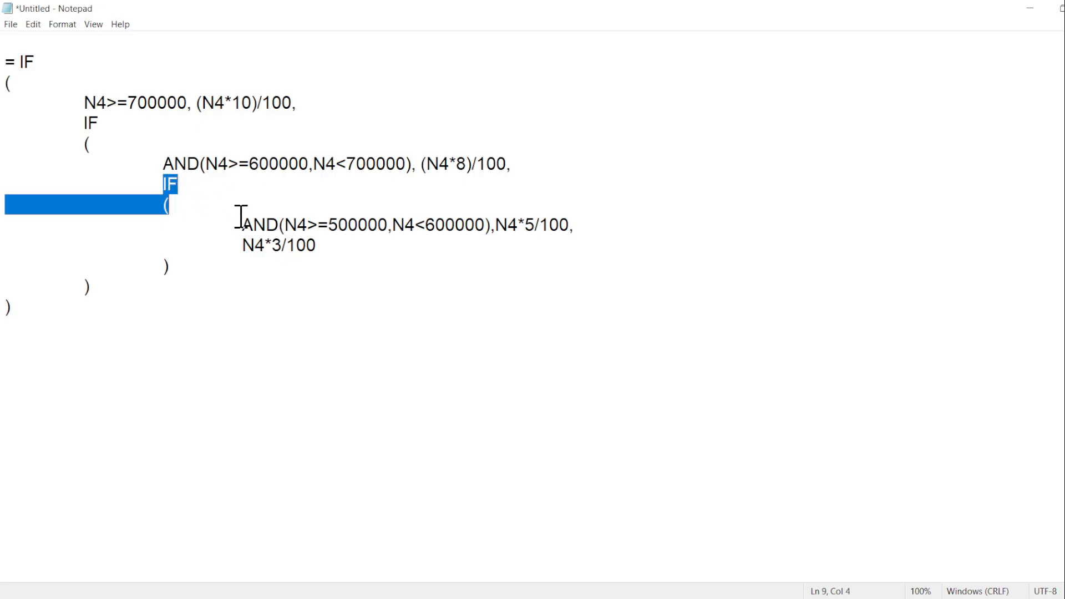
{"action": "left_click_drag", "start_coordinate": [242, 223], "coordinate": [492, 225]}
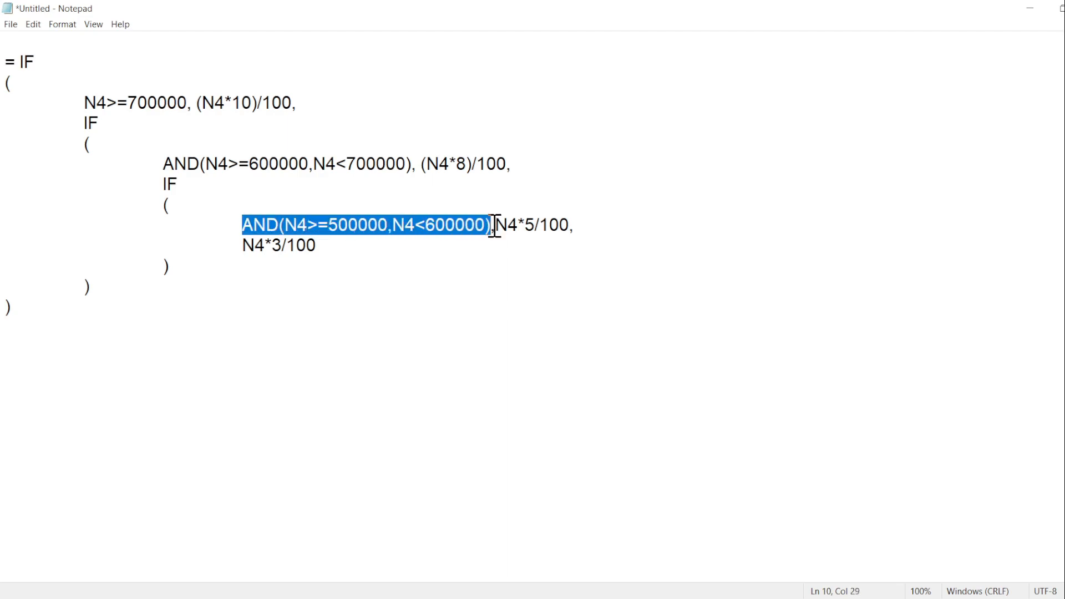
{"action": "left_click", "coordinate": [383, 224]}
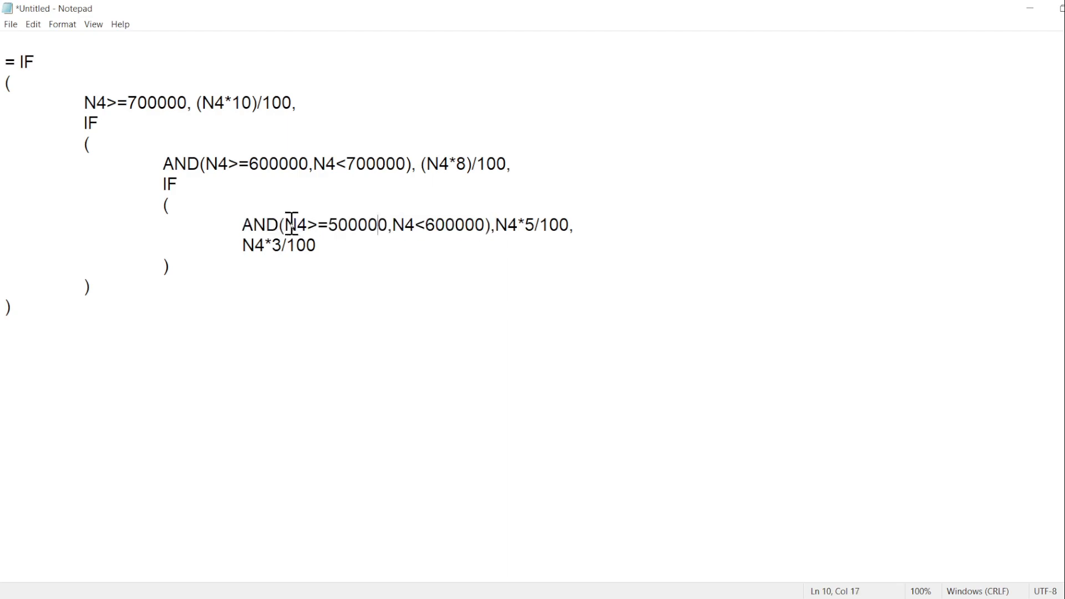
{"action": "left_click_drag", "start_coordinate": [287, 225], "coordinate": [388, 225]}
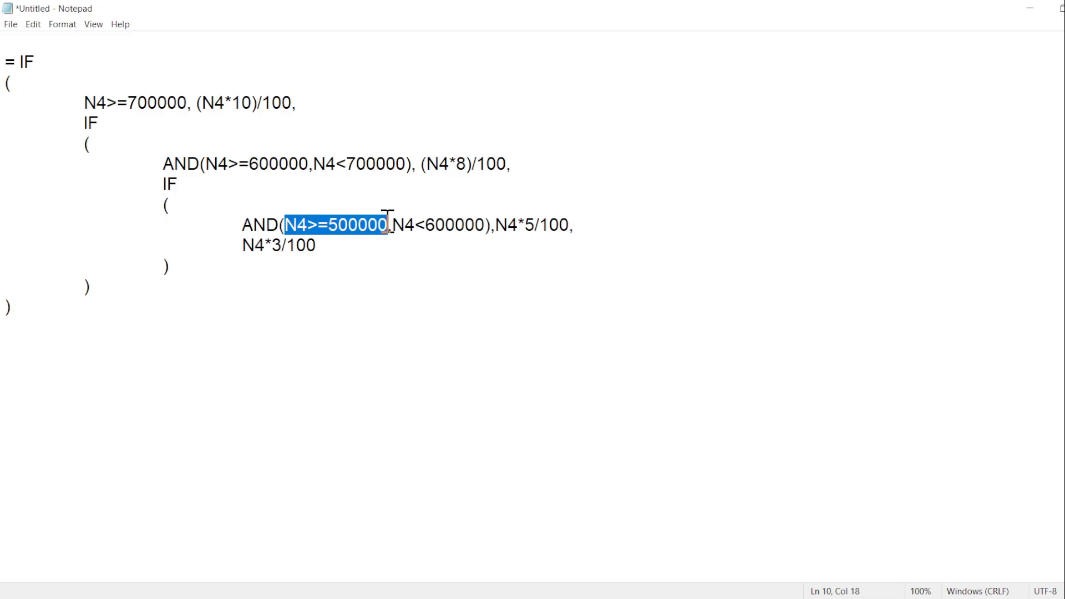
{"action": "left_click_drag", "start_coordinate": [392, 224], "coordinate": [487, 233]}
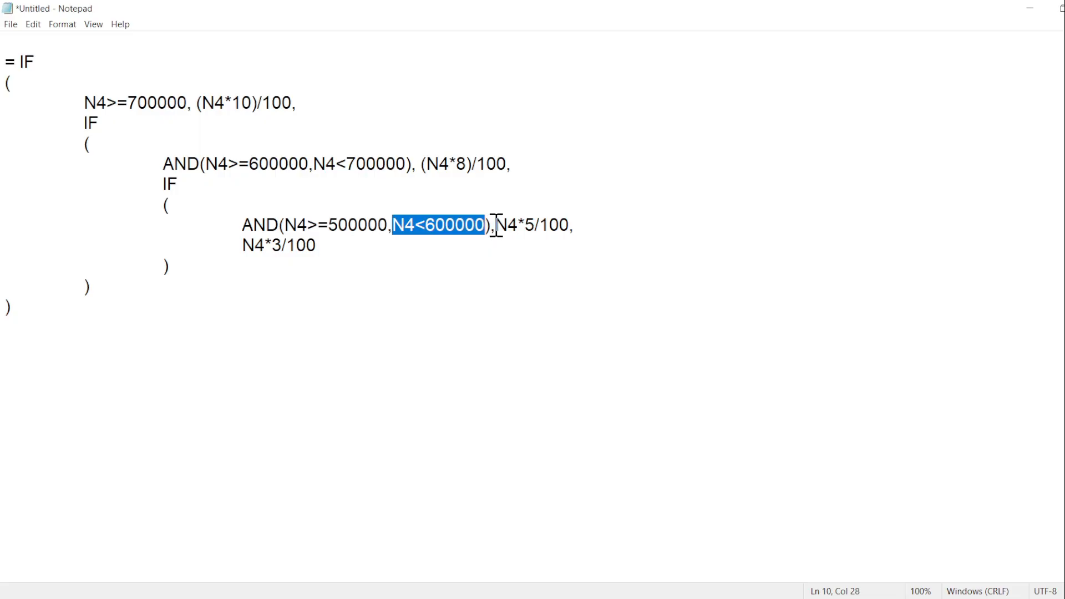
{"action": "left_click", "coordinate": [496, 227]}
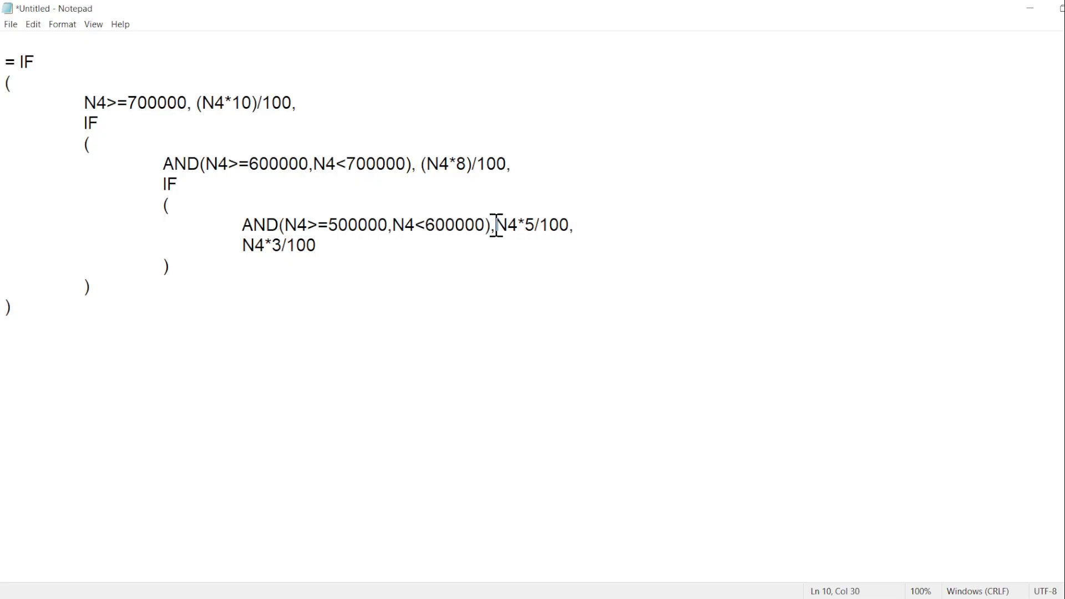
{"action": "left_click_drag", "start_coordinate": [497, 227], "coordinate": [567, 227]}
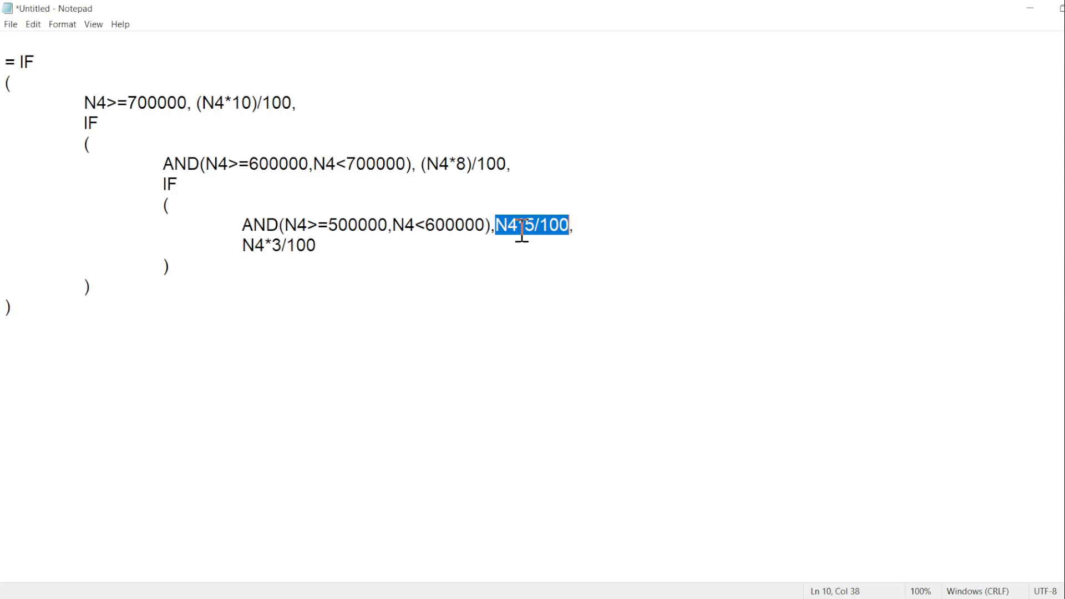
{"action": "left_click", "coordinate": [588, 230]}
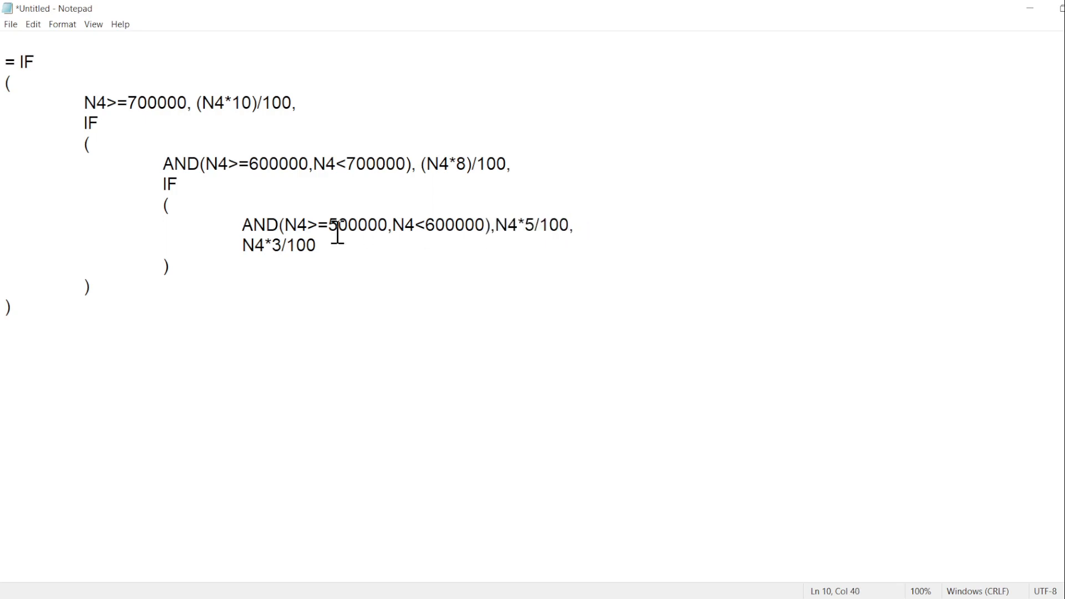
Examine the final value if false, N4*3/100, against all the preceding conditions, and the closing parentheses of the nested IFs
{"action": "left_click", "coordinate": [244, 227]}
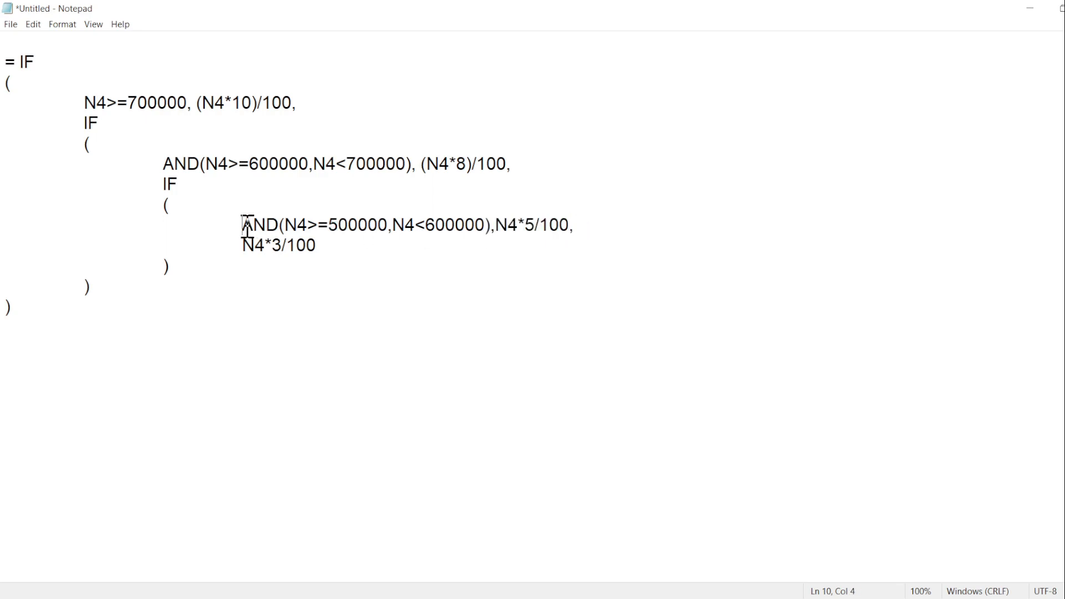
{"action": "right_click", "coordinate": [472, 208]}
{"action": "left_click", "coordinate": [427, 224]}
{"action": "left_click_drag", "start_coordinate": [241, 248], "coordinate": [323, 245]}
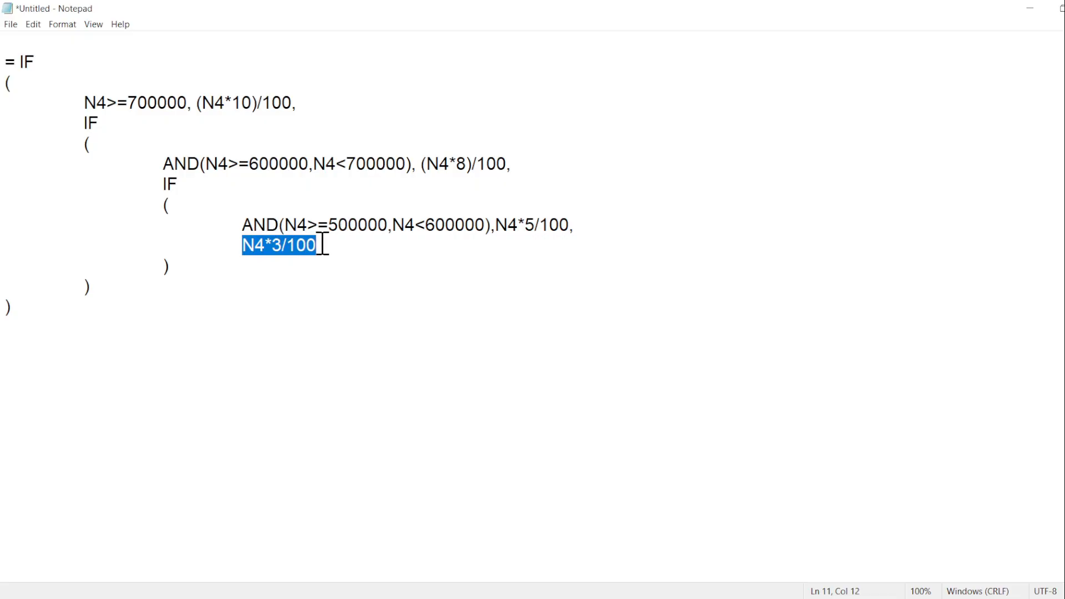
{"action": "left_click", "coordinate": [279, 245]}
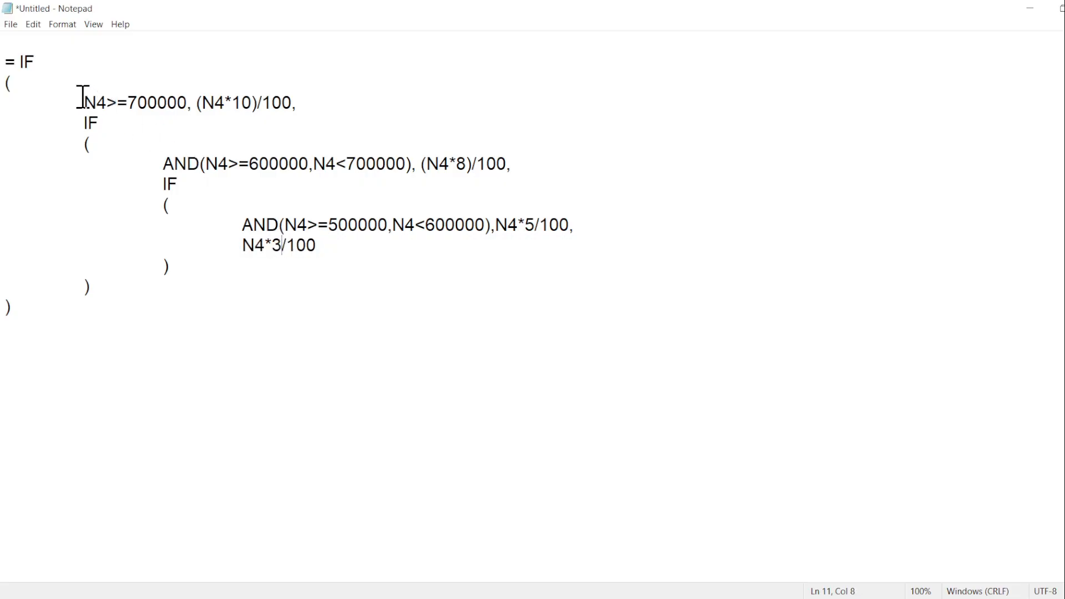
{"action": "left_click_drag", "start_coordinate": [83, 102], "coordinate": [588, 227]}
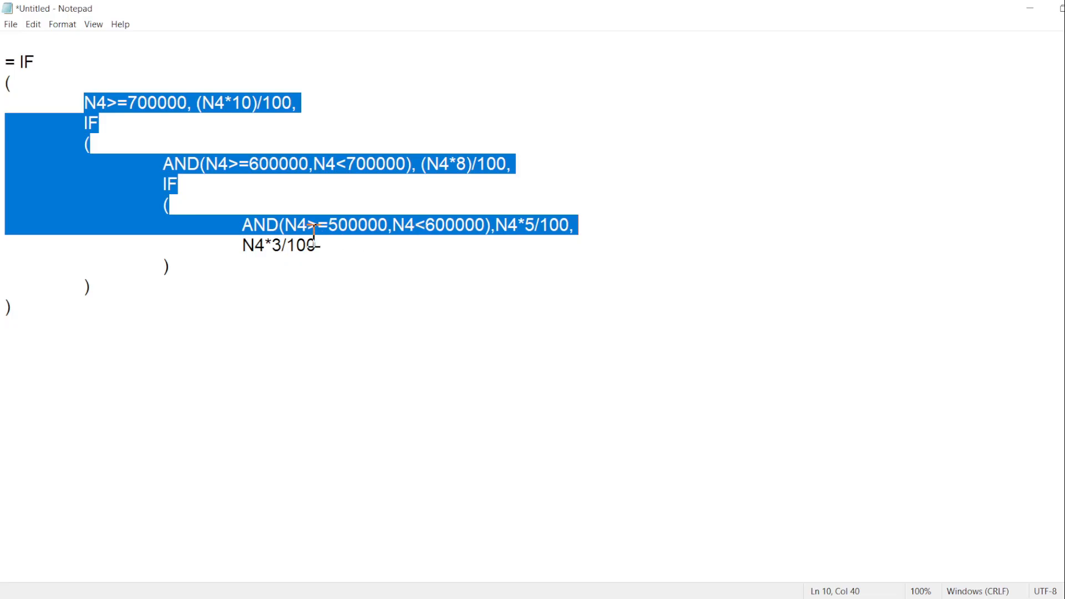
{"action": "left_click", "coordinate": [242, 245]}
{"action": "left_click_drag", "start_coordinate": [243, 244], "coordinate": [332, 247]}
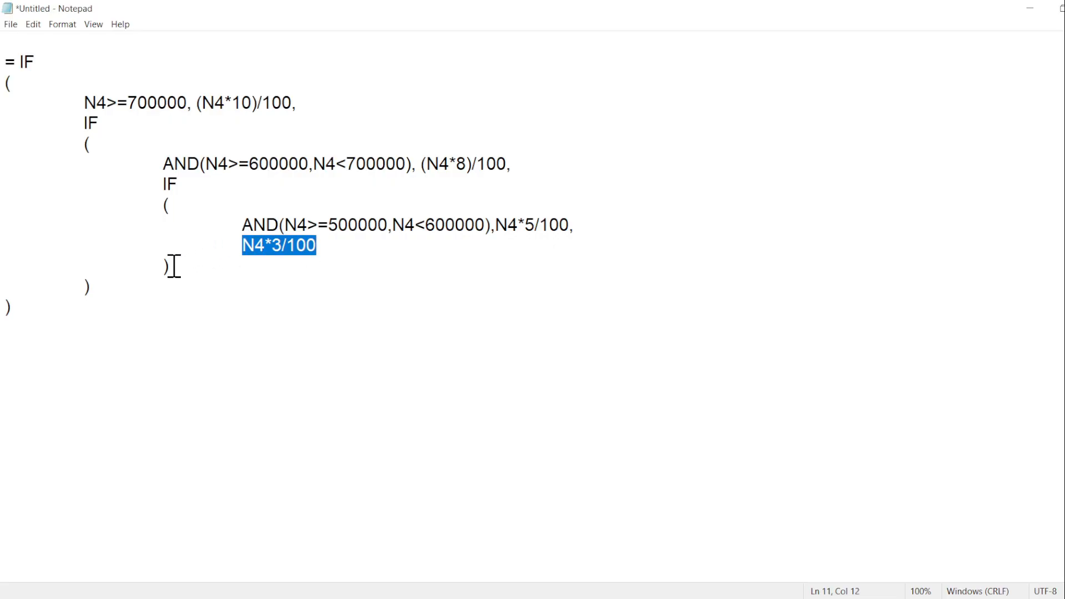
{"action": "left_click_drag", "start_coordinate": [167, 267], "coordinate": [196, 332]}
{"action": "left_click", "coordinate": [215, 215]}
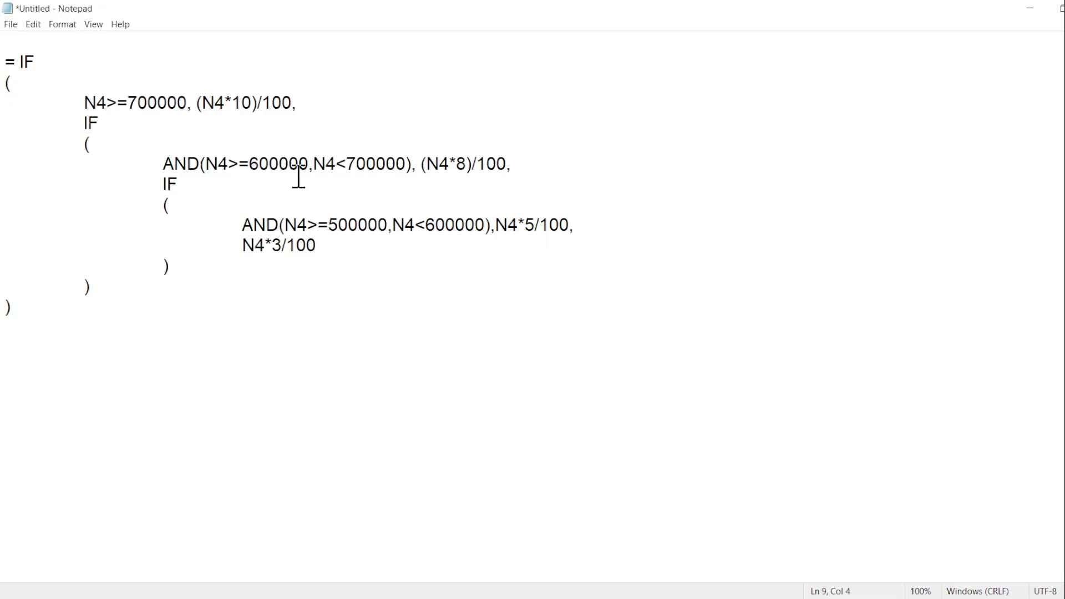
Return to the Excel workbook and fill the bonus formula from O4 down to O19
{"action": "left_click", "coordinate": [1022, 12]}
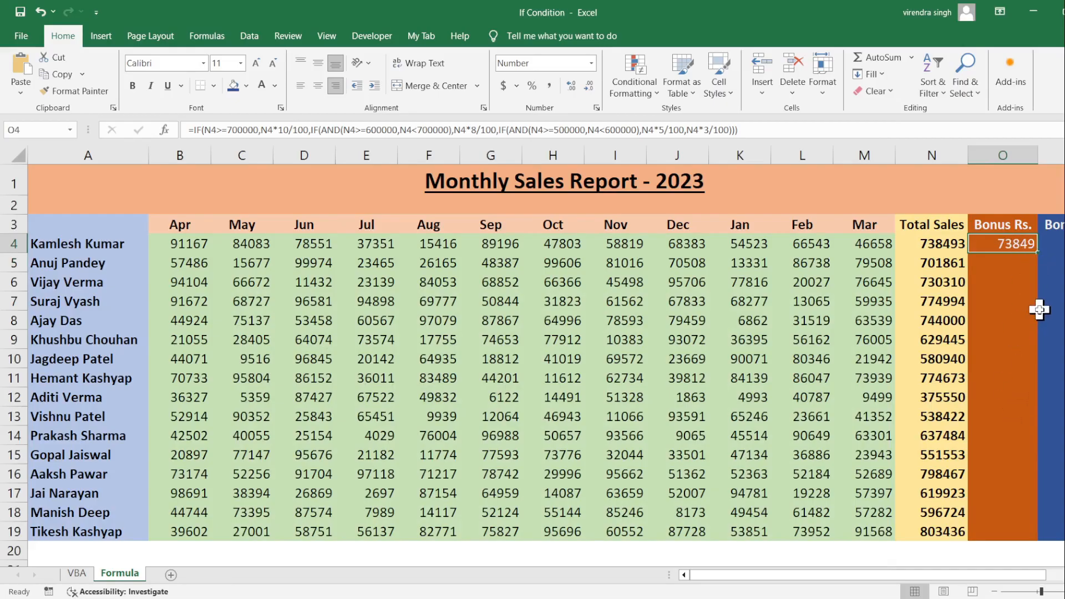
{"action": "left_click_drag", "start_coordinate": [1040, 253], "coordinate": [1030, 542]}
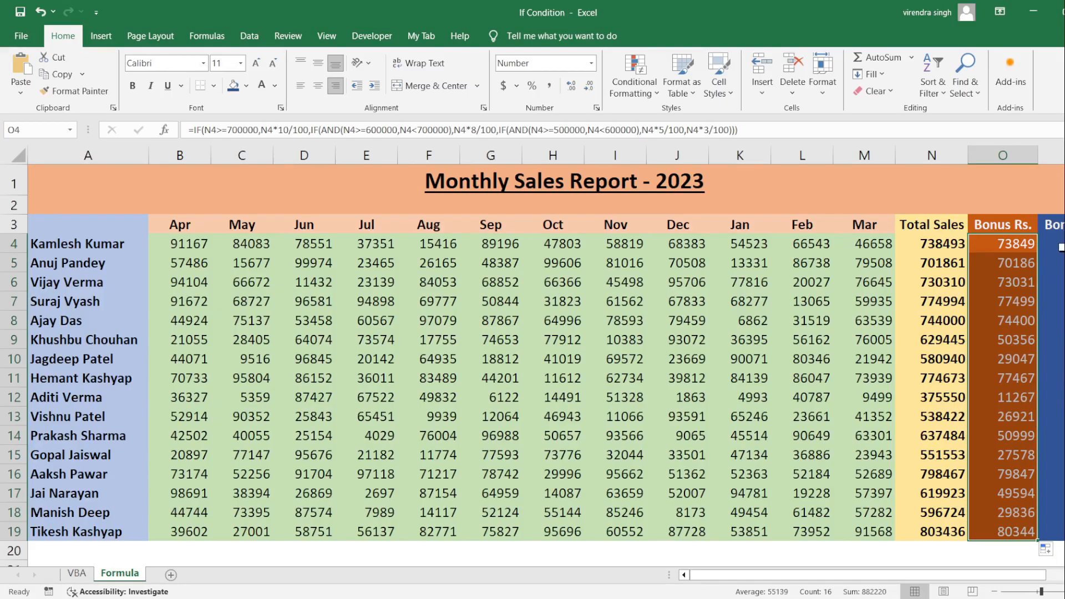
Enter the formula =O4*100/N4 in P4 to calculate the bonus as a percentage of total sales
{"action": "left_click", "coordinate": [1060, 247]}
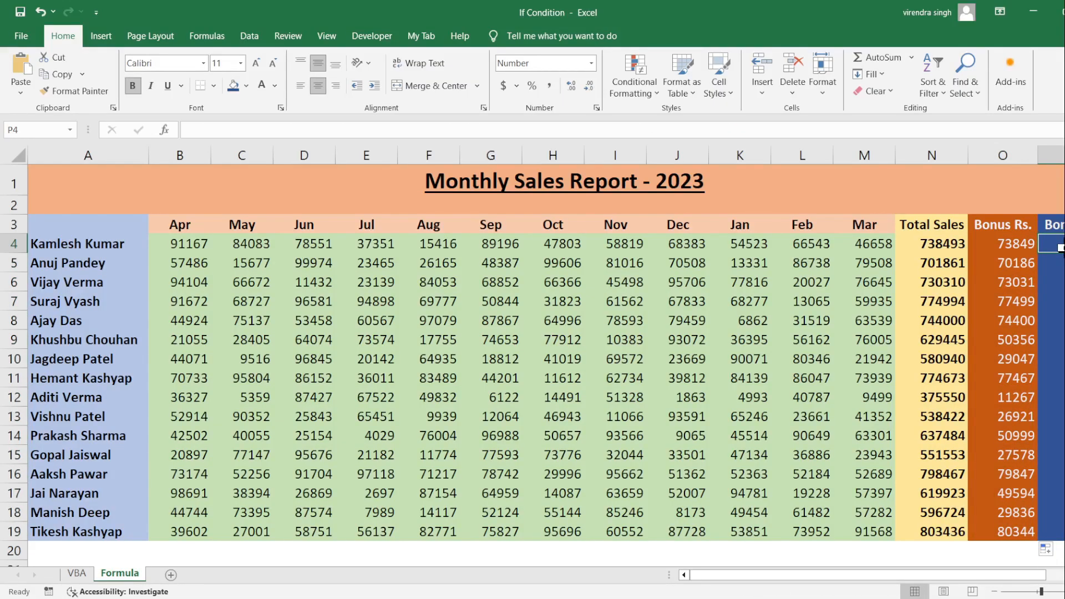
{"action": "left_click", "coordinate": [1018, 248]}
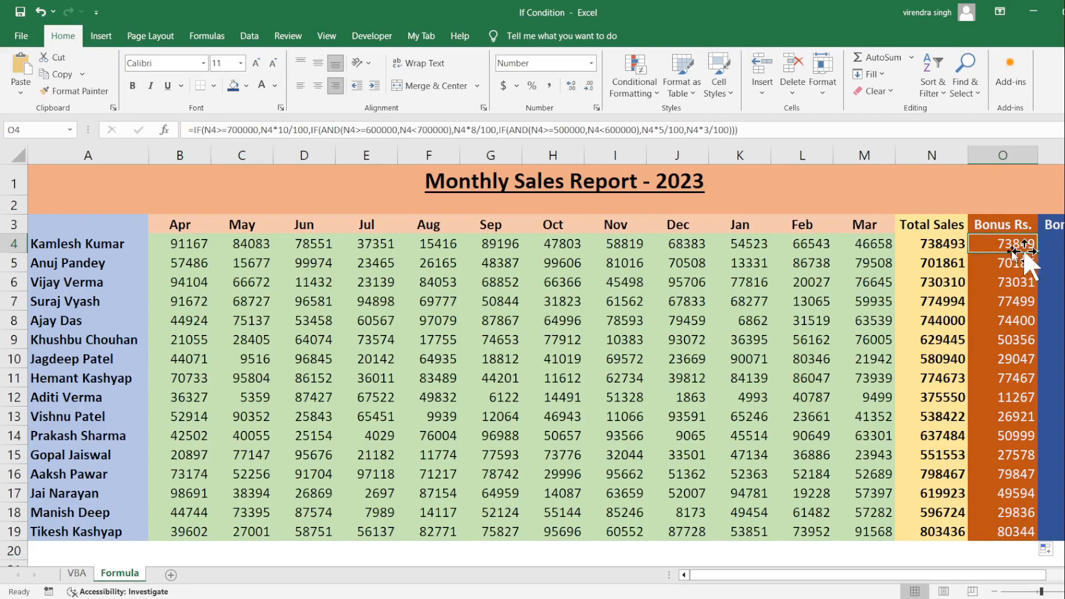
{"action": "left_click", "coordinate": [941, 242]}
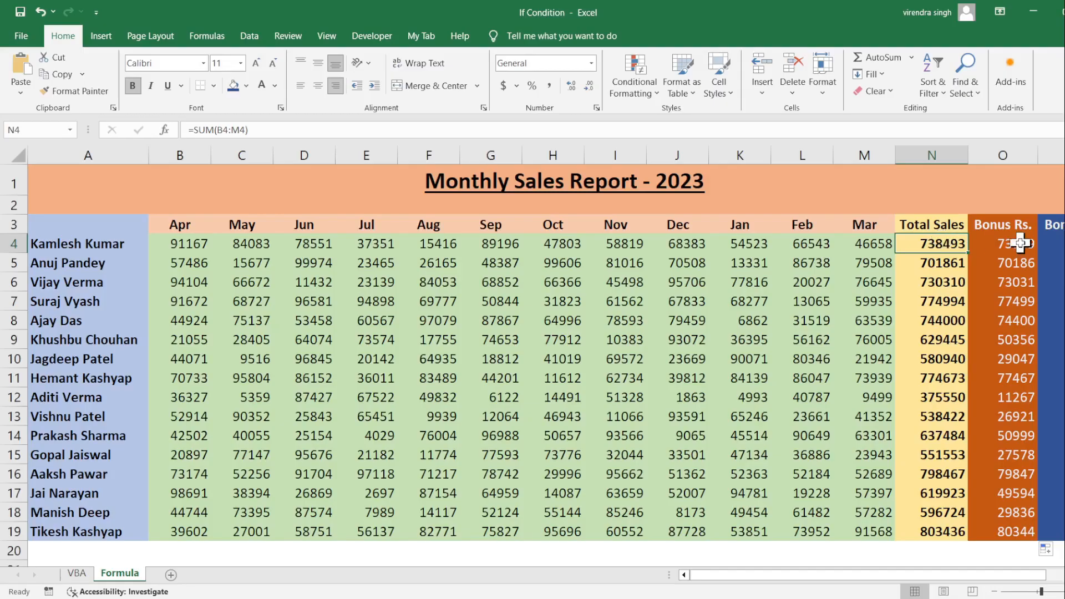
{"action": "left_click", "coordinate": [1059, 246]}
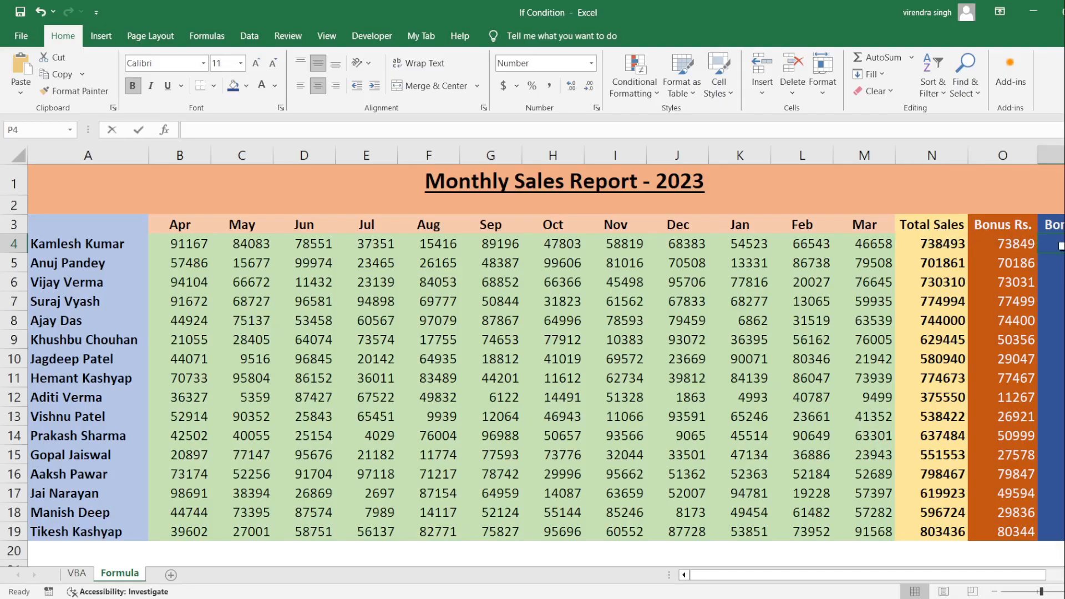
{"action": "type", "text": "="}
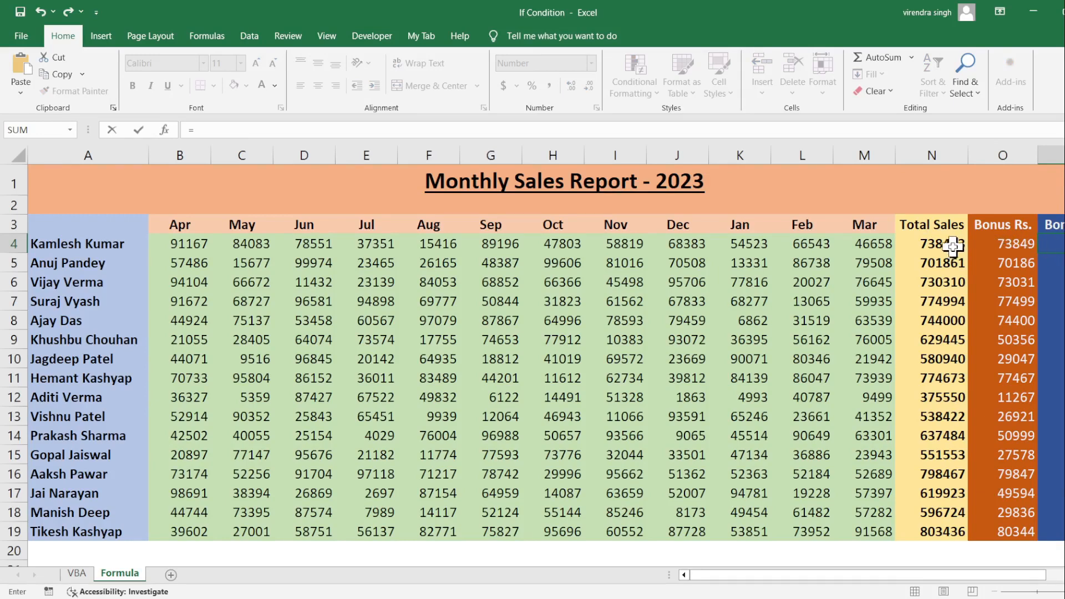
{"action": "left_click", "coordinate": [1012, 244]}
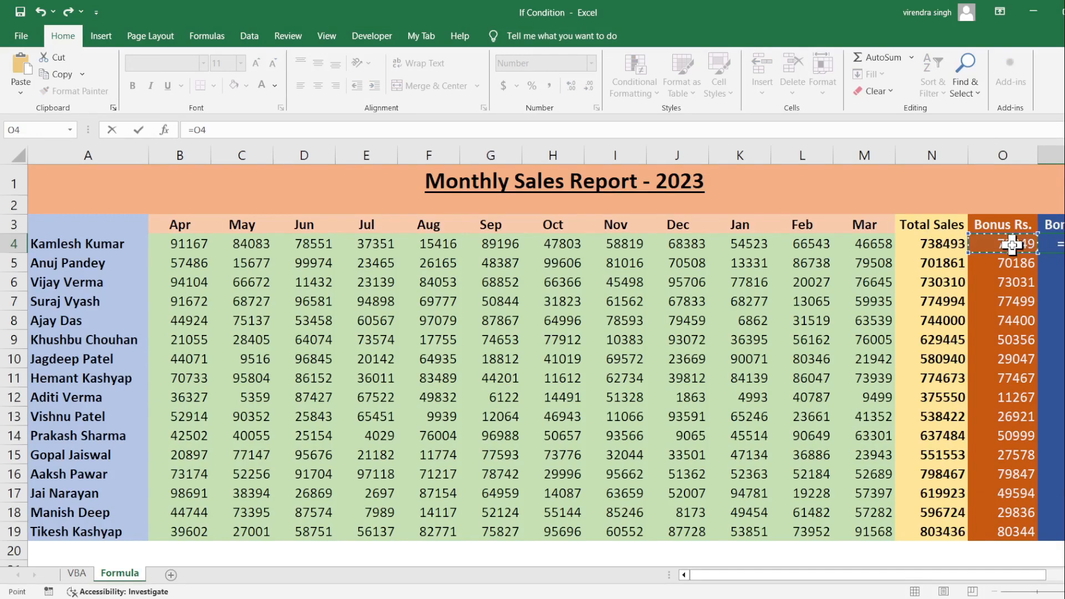
{"action": "type", "text": "*100/"}
{"action": "left_click", "coordinate": [937, 247]}
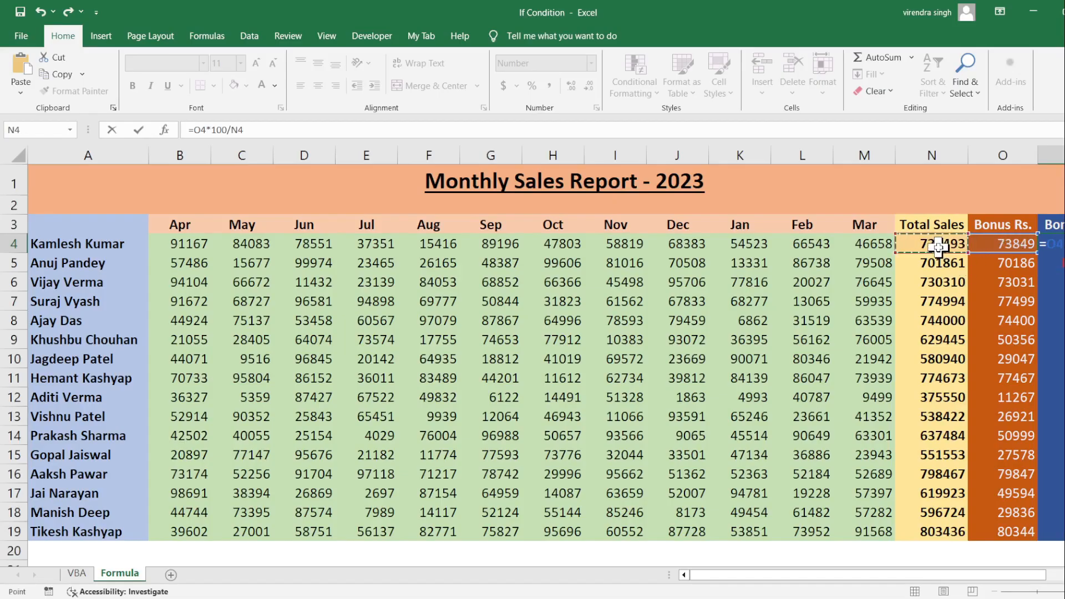
{"action": "key", "text": "Return"}
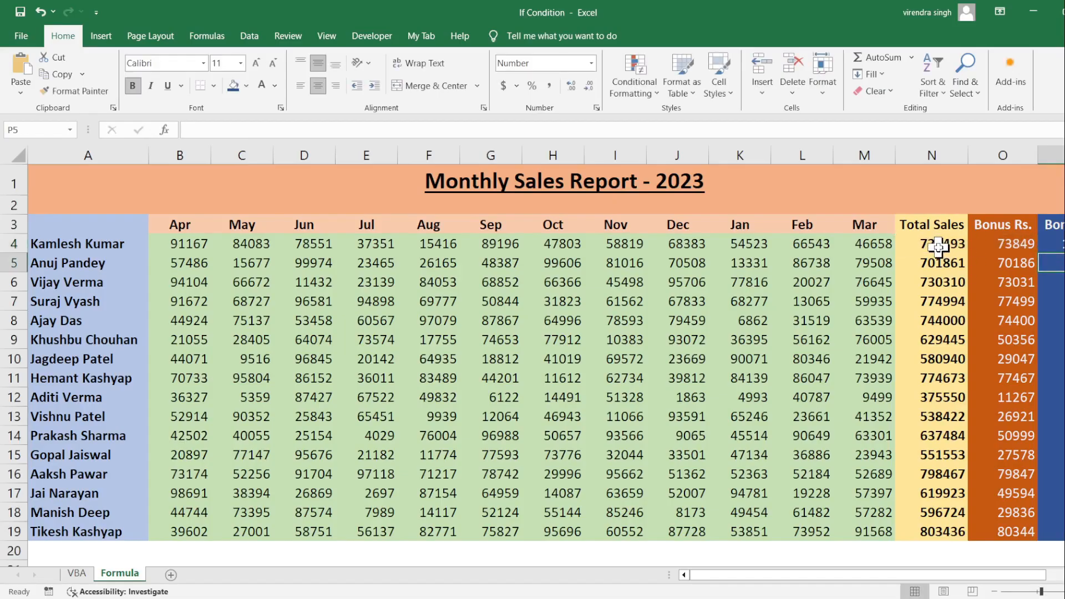
Compare the bonus and total sales cells in row 4, and fill the bonus percentage formula from P4 down to P19
{"action": "key", "text": "Up"}
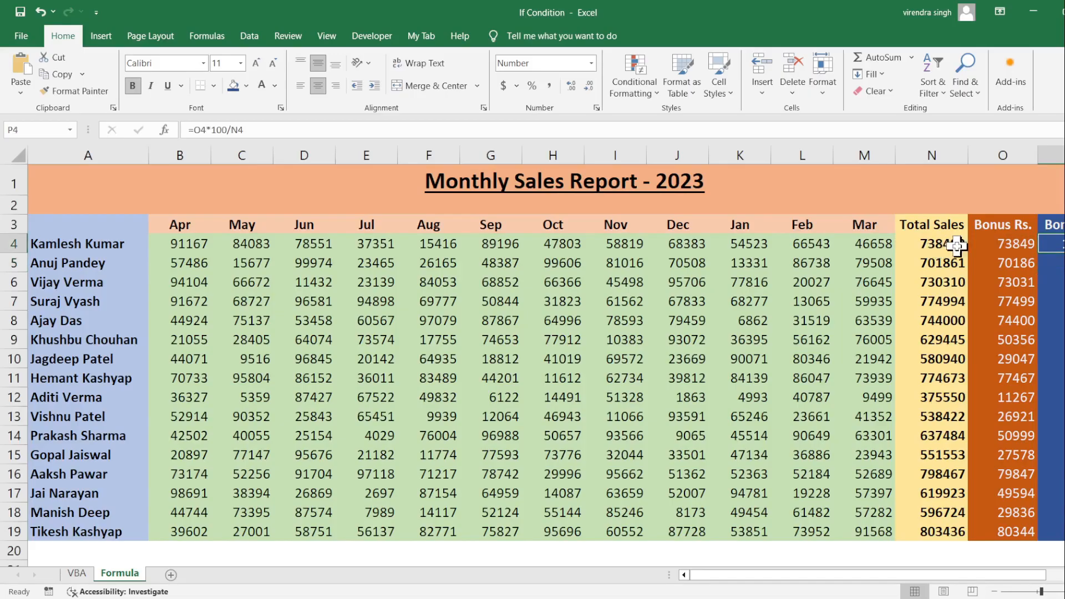
{"action": "left_click", "coordinate": [1001, 249]}
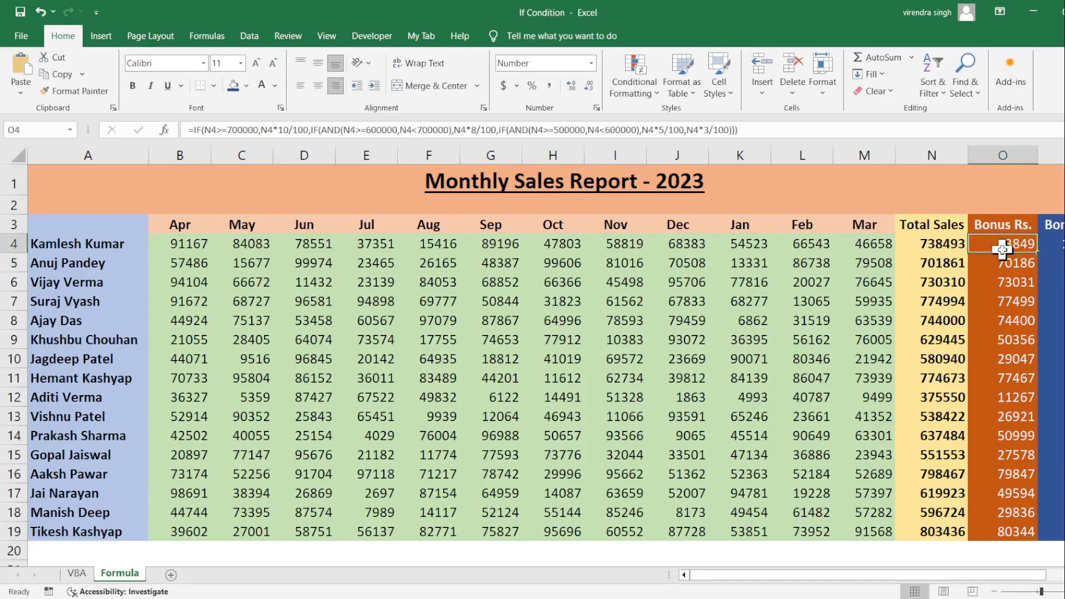
{"action": "left_click", "coordinate": [936, 244]}
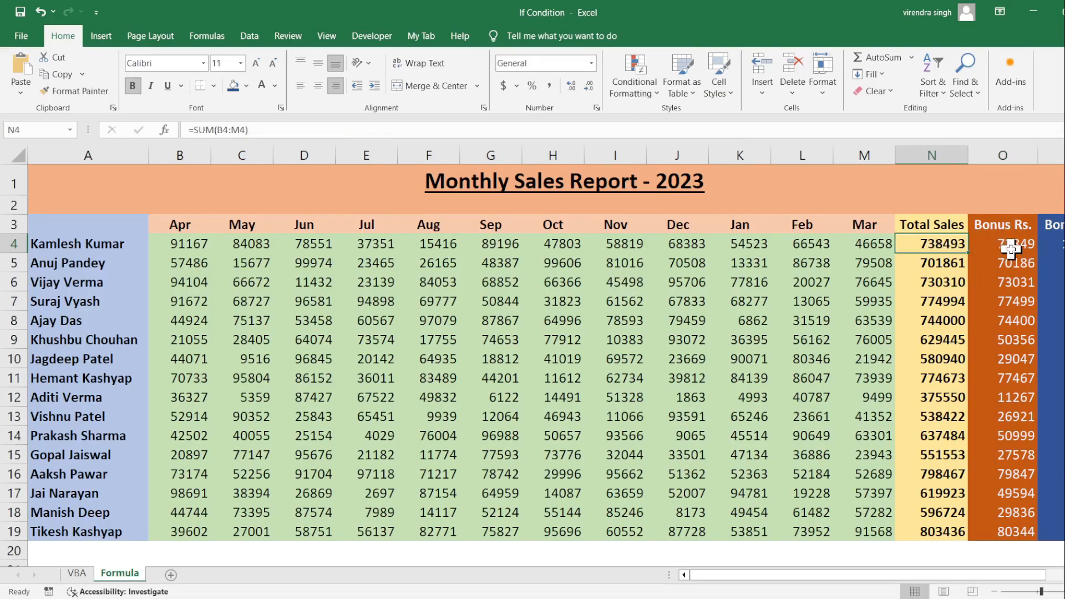
{"action": "left_click", "coordinate": [1057, 249]}
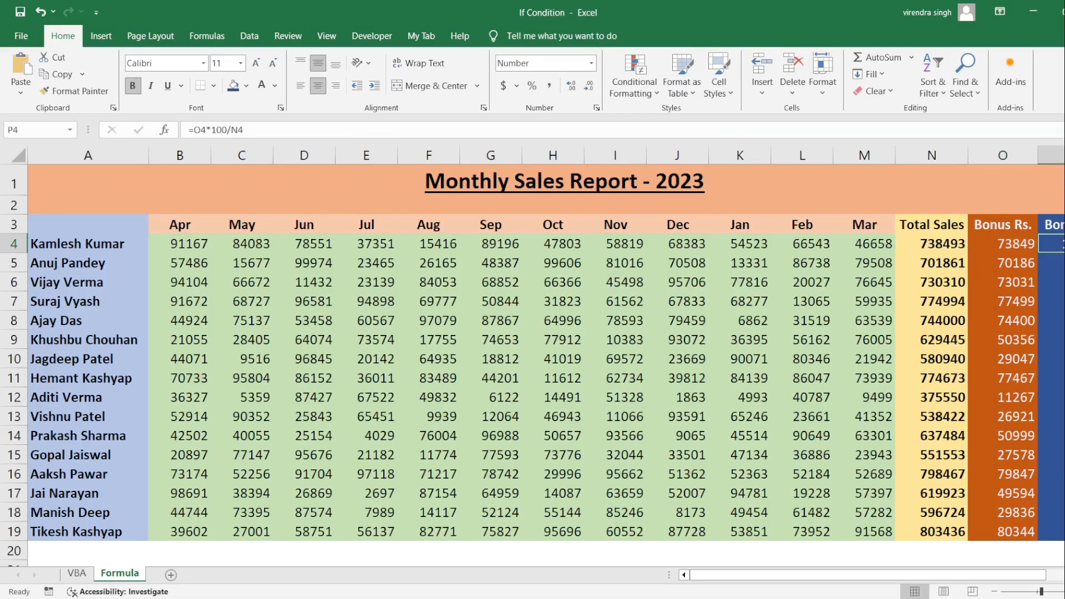
{"action": "left_click_drag", "start_coordinate": [1062, 253], "coordinate": [908, 541]}
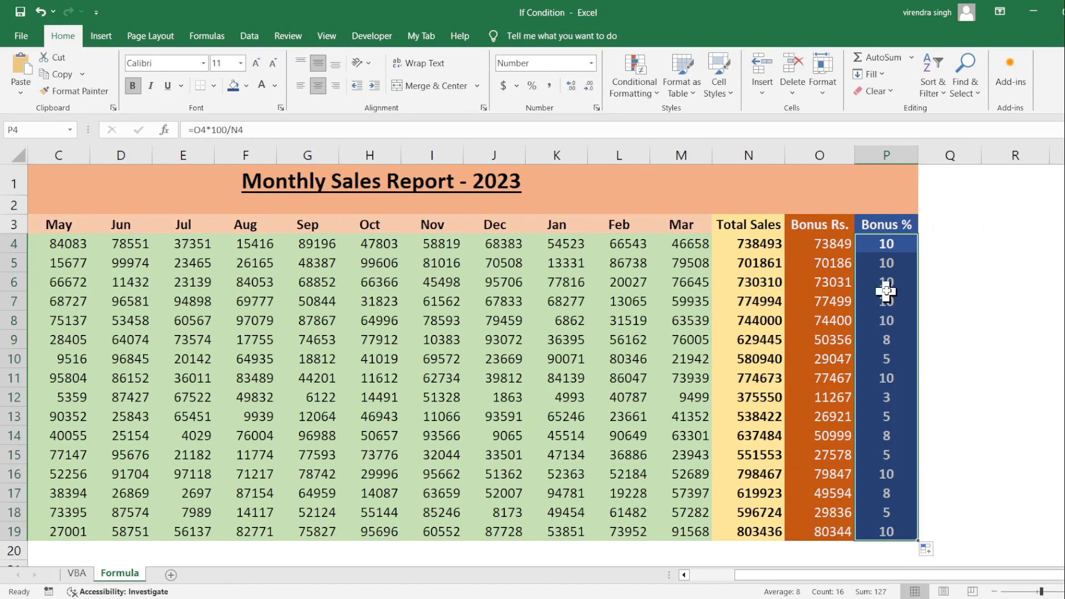
Select P4:P8 and review the bonus percentages of the first five salespeople
{"action": "left_click", "coordinate": [885, 246]}
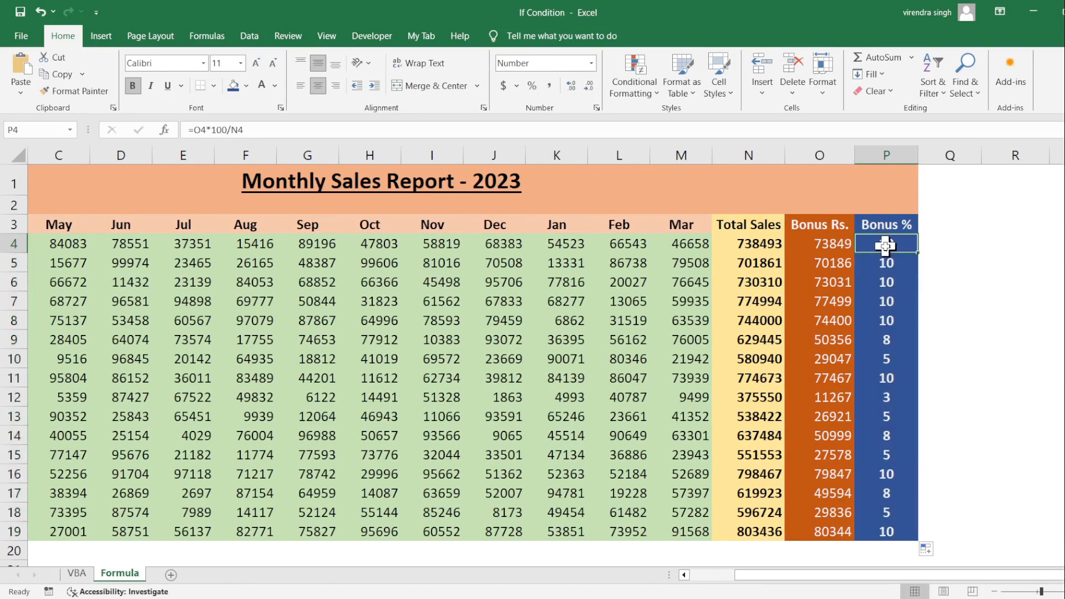
{"action": "key", "text": "shift+Down"}
{"action": "key", "text": "shift+Down"}
{"action": "key", "text": "shift+Down"}
{"action": "key", "text": "shift+Down"}
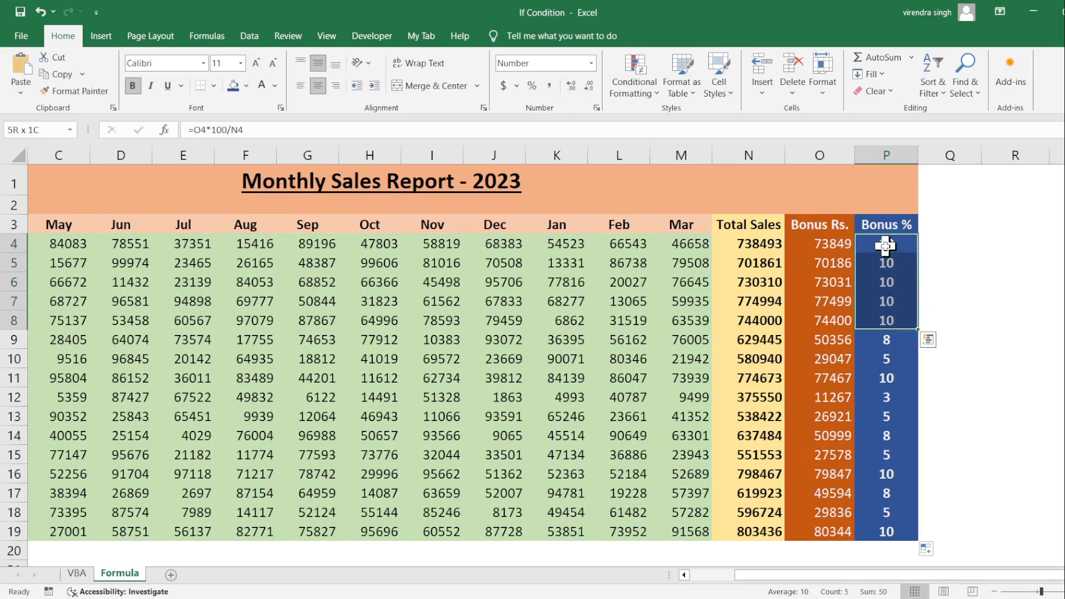
Check the bonus percentages in P9:P12, comparing those in rows 9, 10 and 12 with their total sales in column N
{"action": "left_click", "coordinate": [885, 340]}
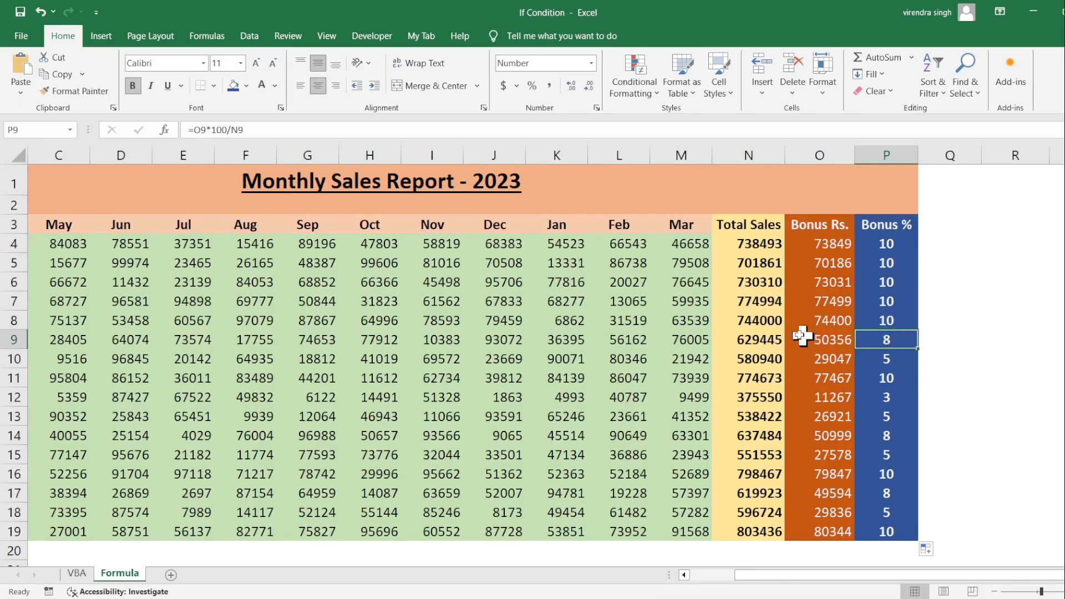
{"action": "left_click", "coordinate": [767, 341]}
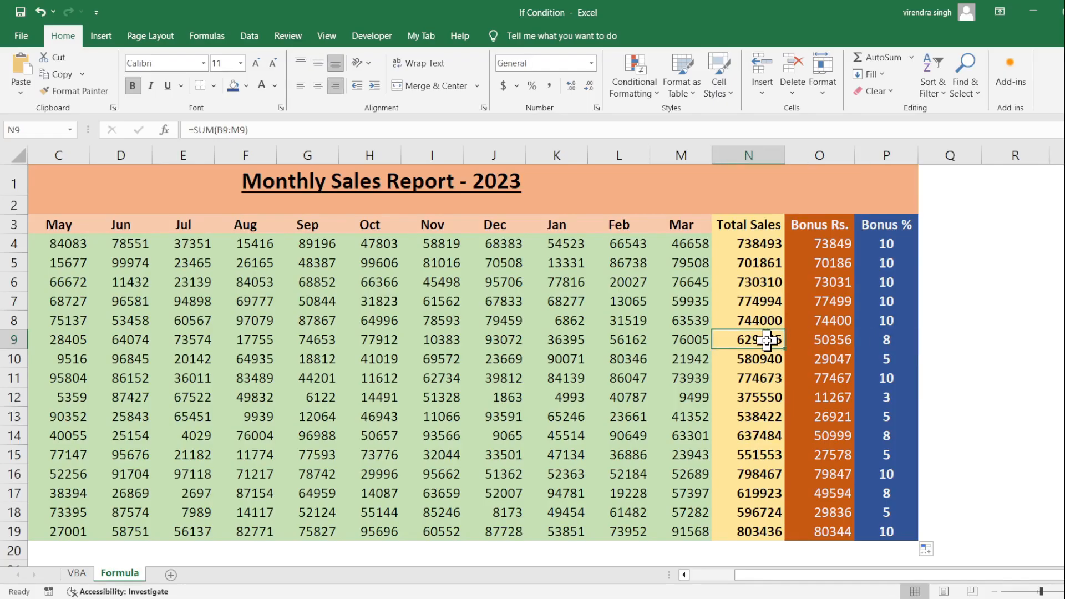
{"action": "left_click", "coordinate": [887, 364]}
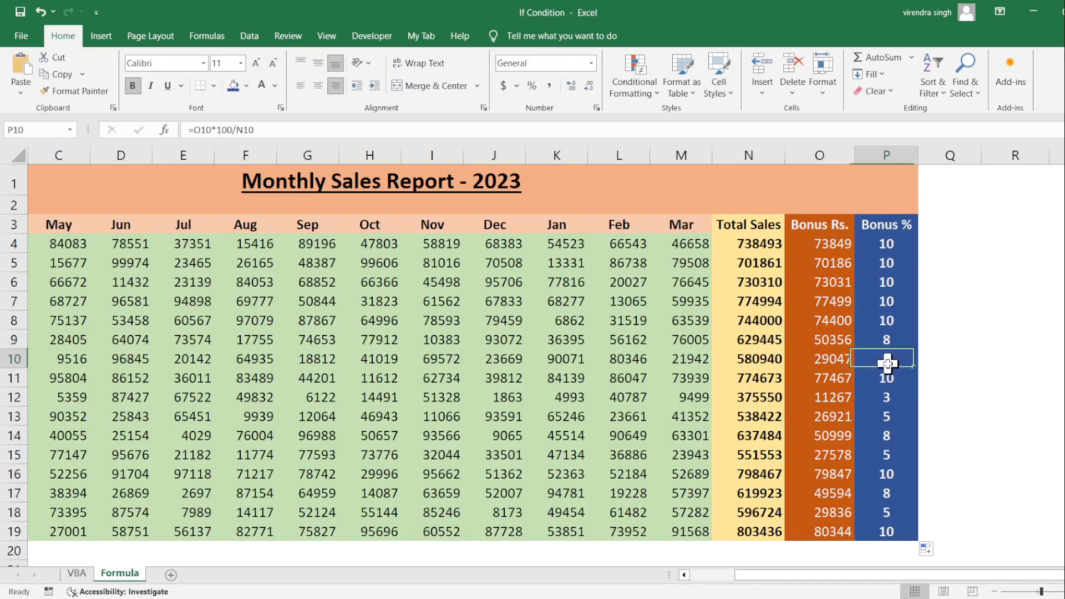
{"action": "left_click", "coordinate": [743, 358]}
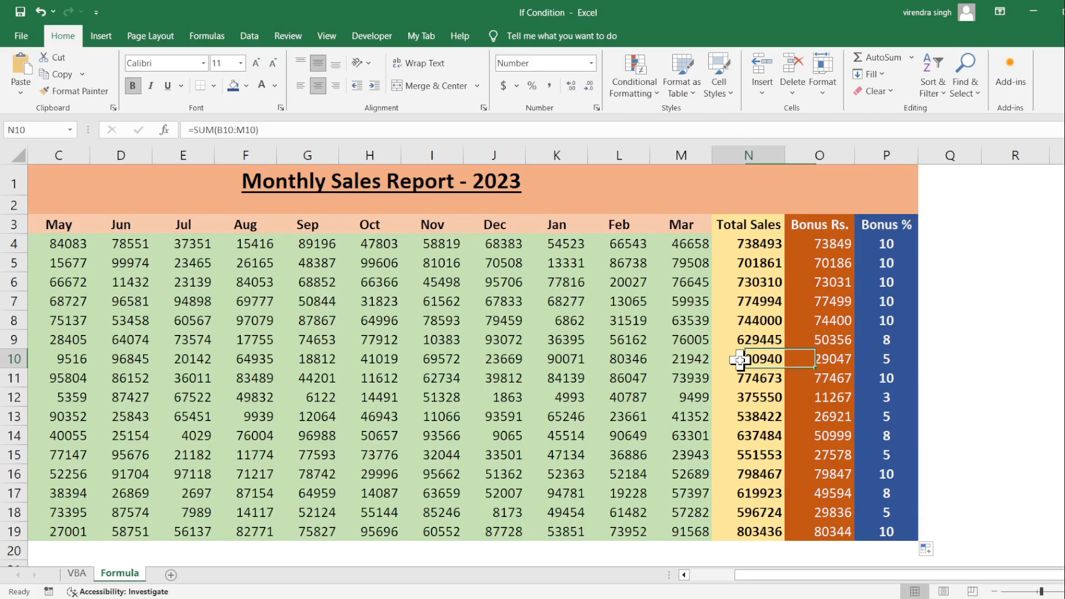
{"action": "left_click", "coordinate": [876, 381]}
{"action": "left_click", "coordinate": [884, 401]}
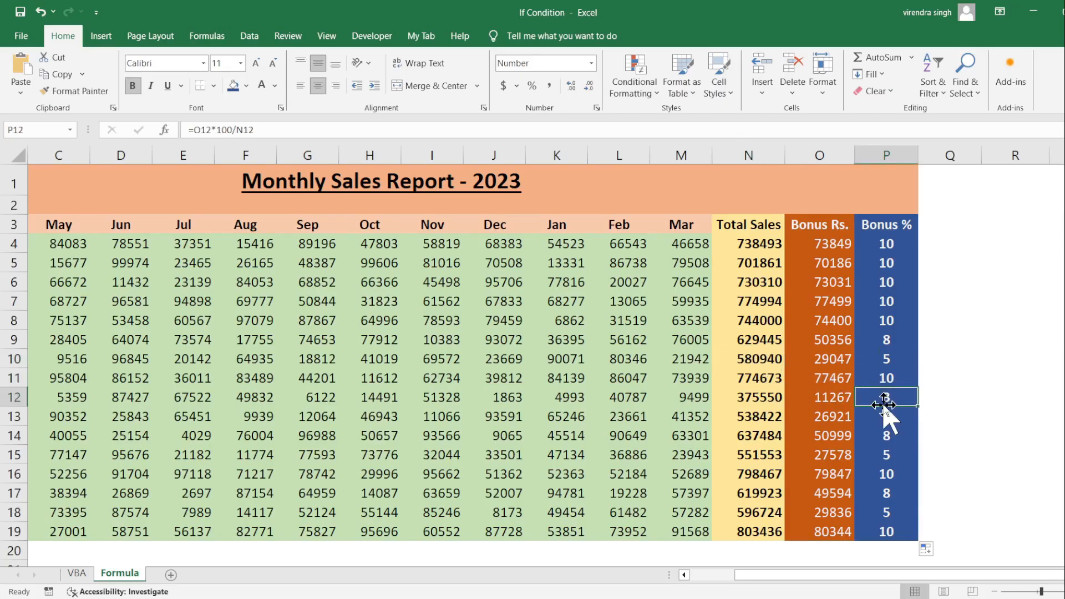
{"action": "left_click", "coordinate": [755, 399]}
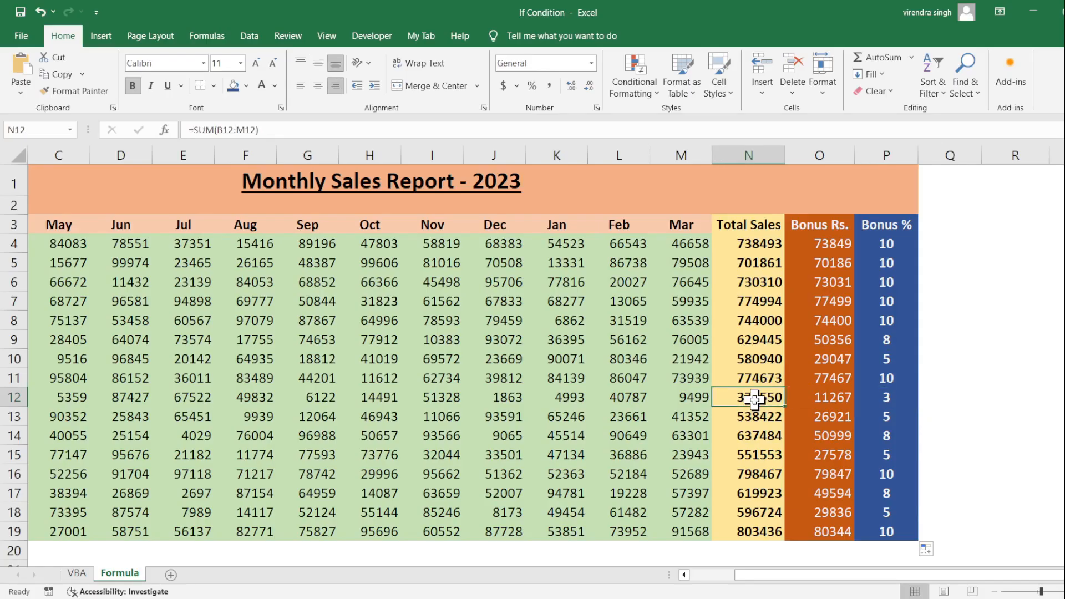
{"action": "key", "text": "Right"}
{"action": "key", "text": "Right"}
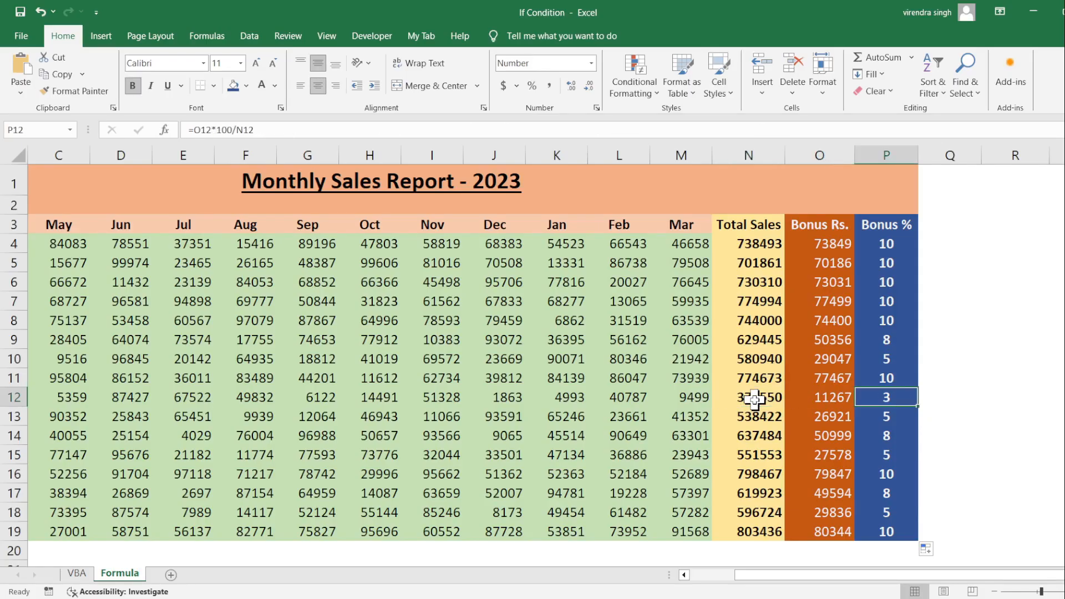
Review the remaining bonus percentages in P12:P19 and display the nested IF bonus formula in O4
{"action": "key", "text": "shift+Down"}
{"action": "key", "text": "shift+Down"}
{"action": "key", "text": "shift+Down"}
{"action": "key", "text": "shift+Down"}
{"action": "key", "text": "shift+Down"}
{"action": "key", "text": "shift+Down"}
{"action": "key", "text": "shift+Down"}
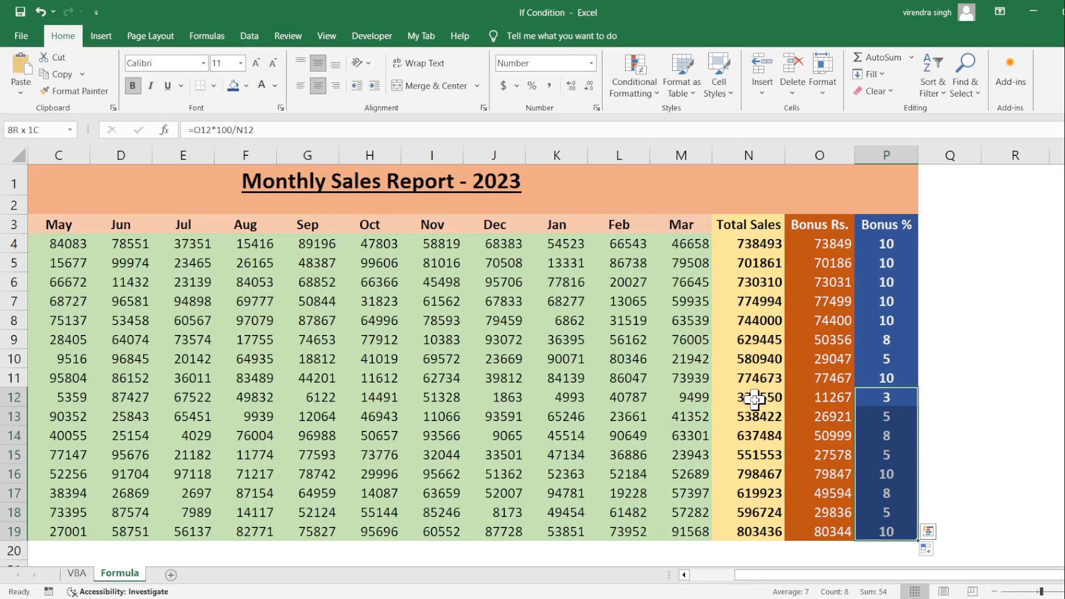
{"action": "left_click", "coordinate": [808, 249]}
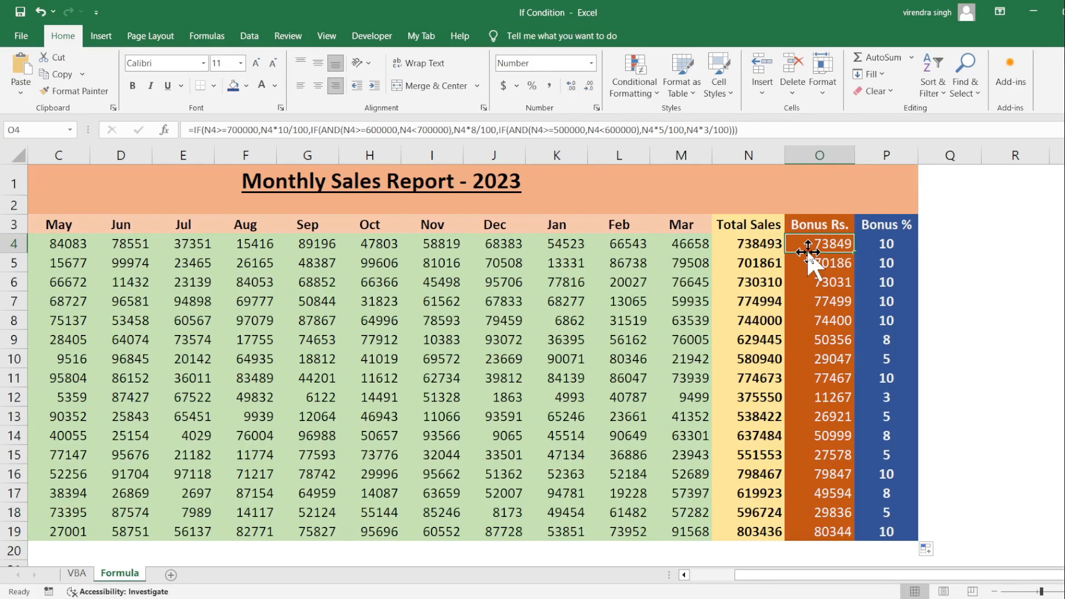